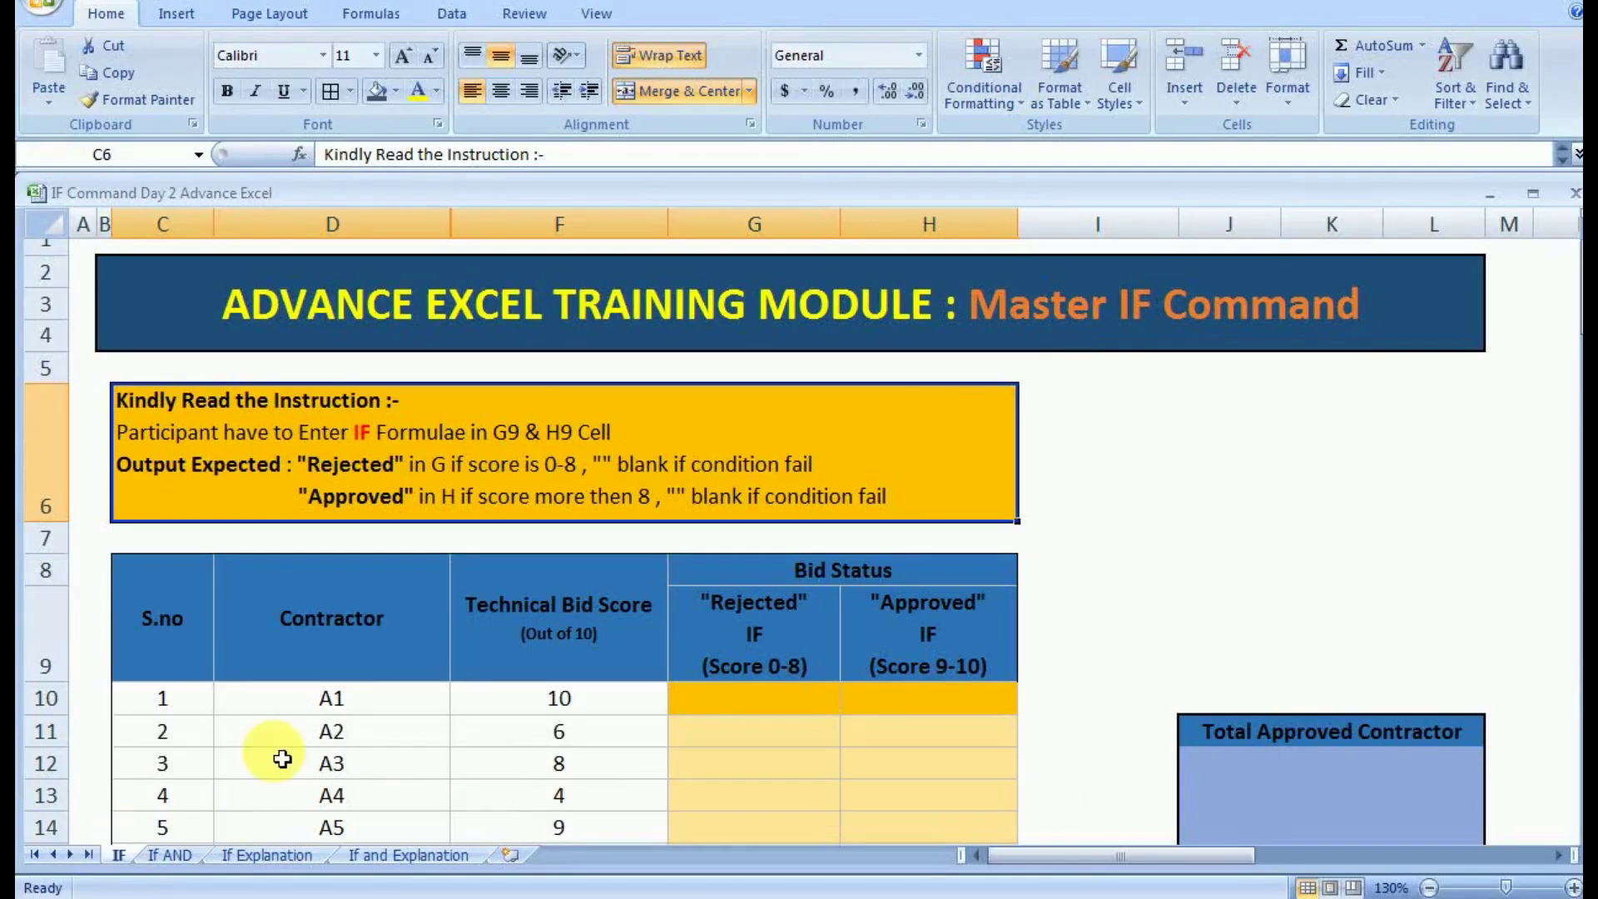
- Review contractor A1's Rejected and Approved cells, then begin +if( in G10
click(316, 320)
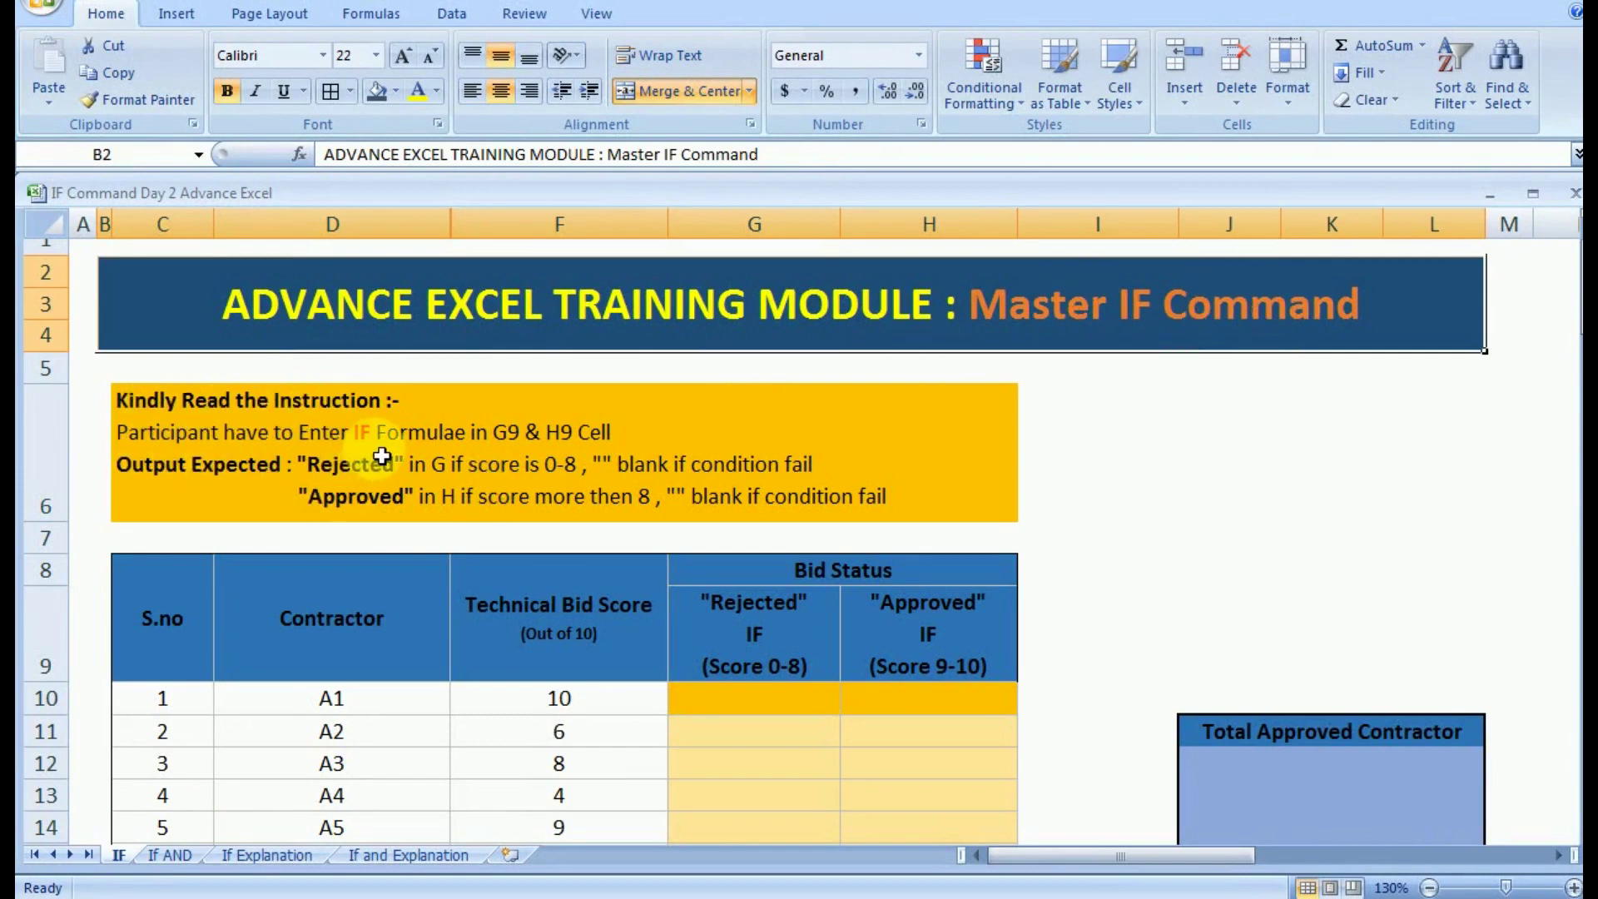
drag(799, 701, 870, 702)
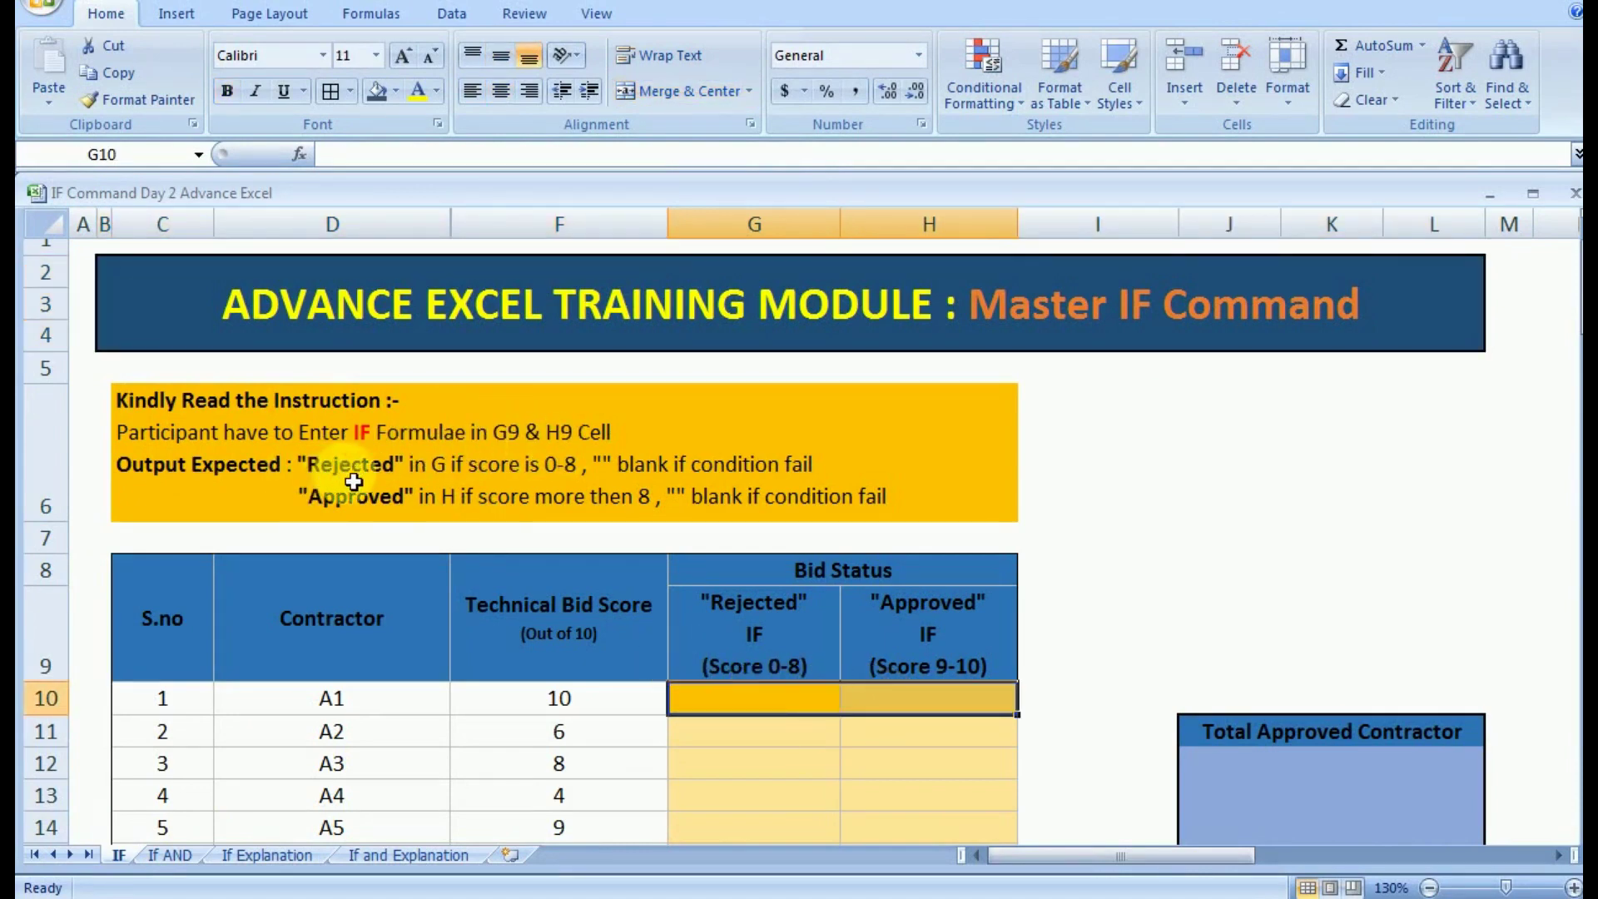
click(783, 701)
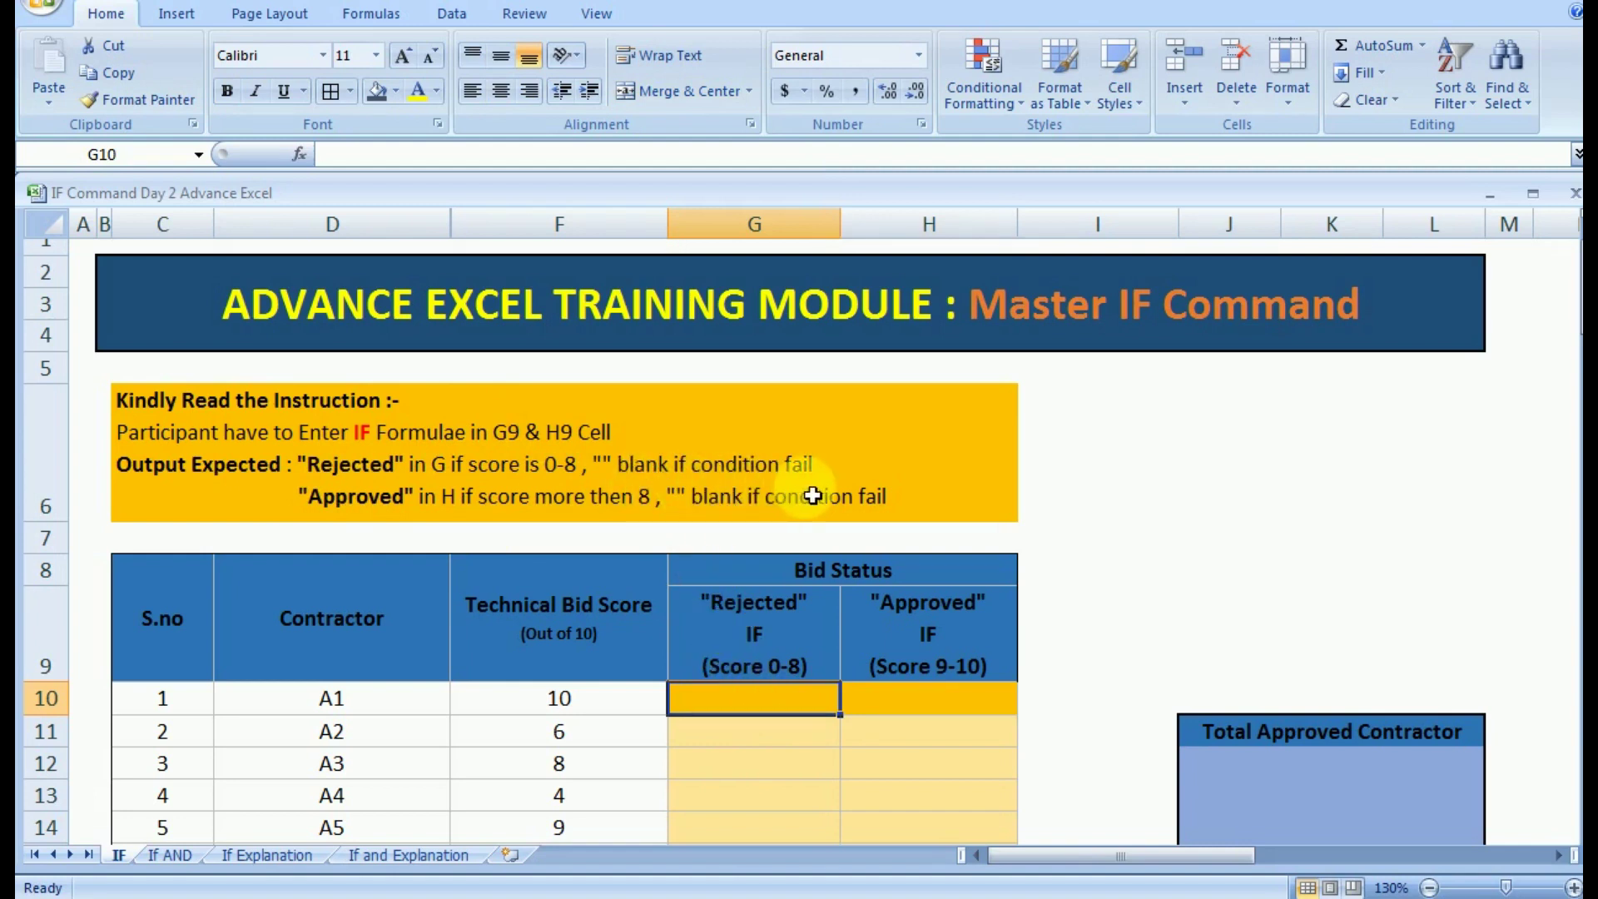
click(882, 697)
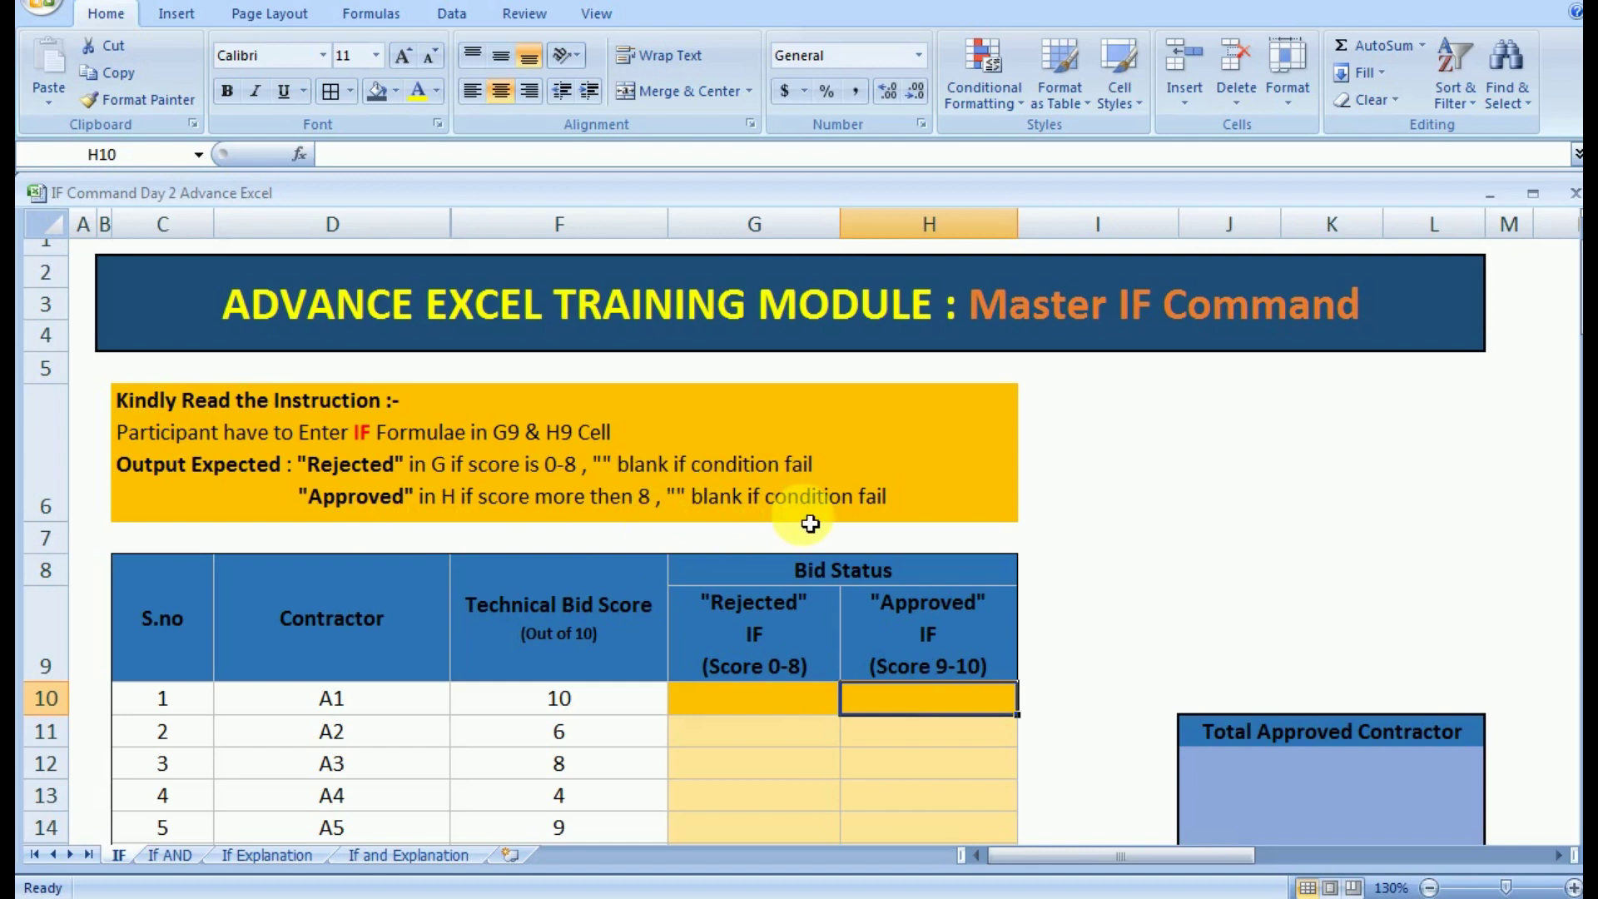
click(774, 697)
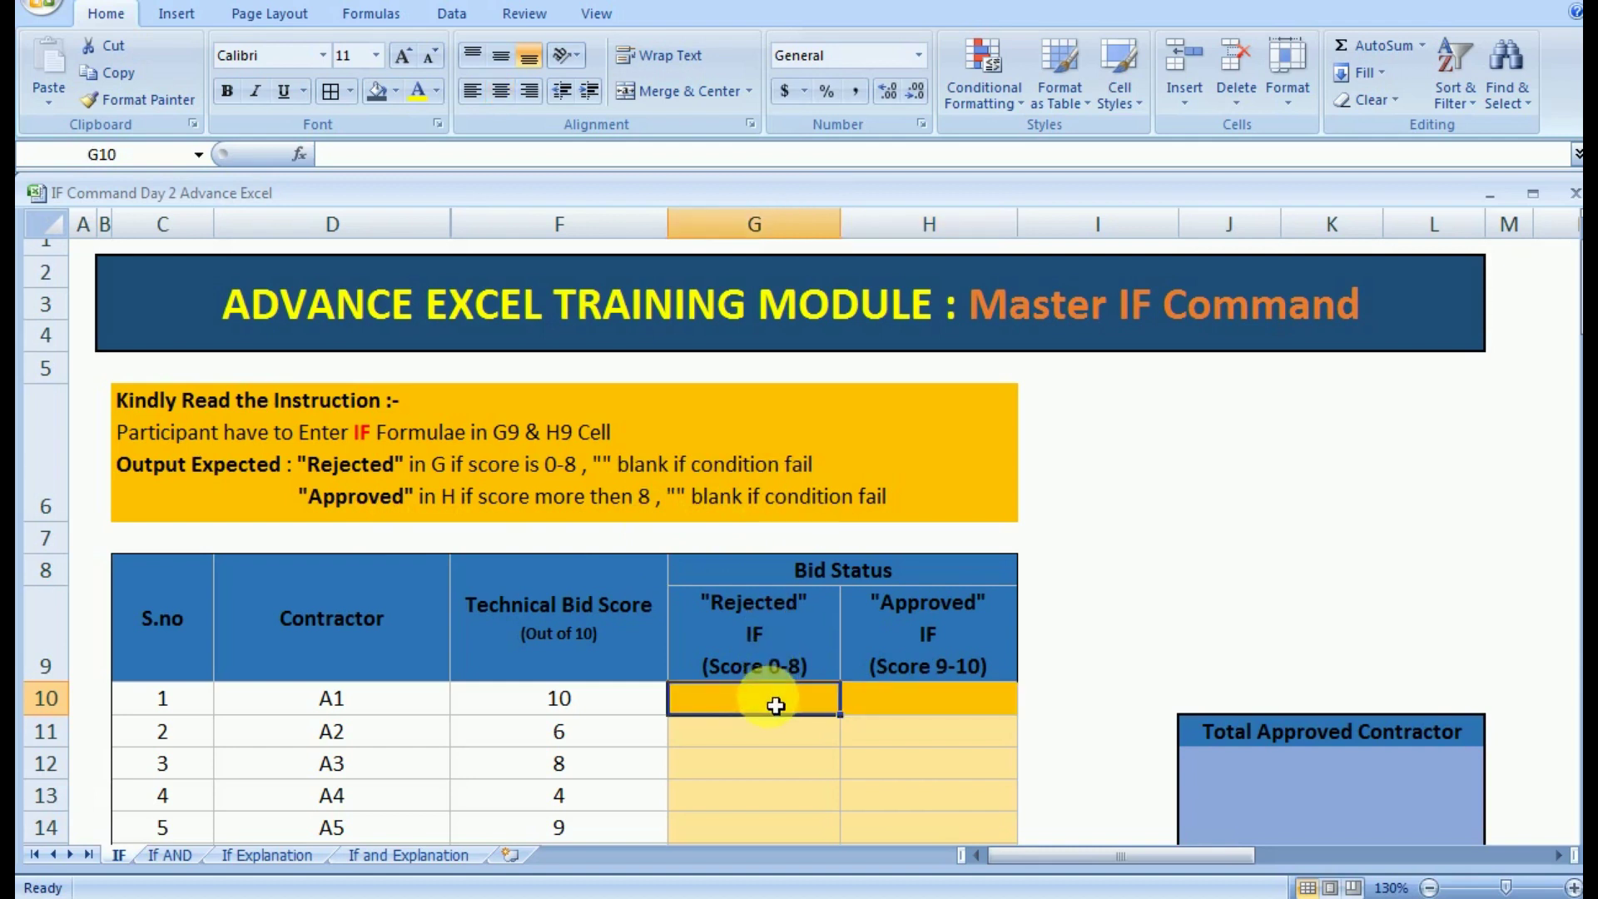
text(+if()
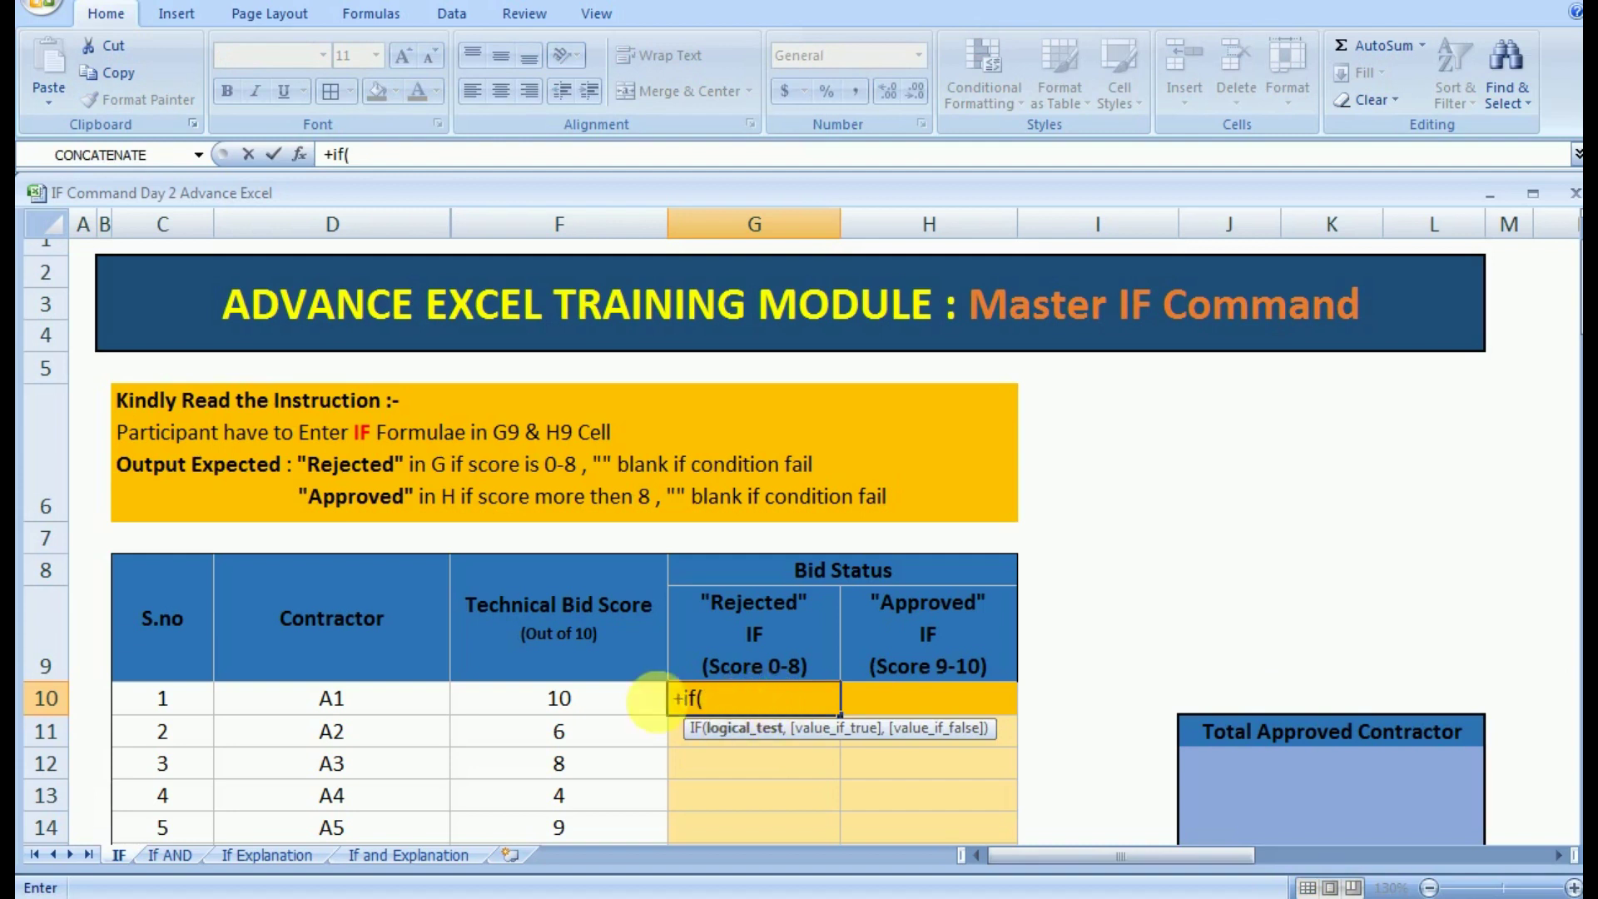
- Complete and commit G10's formula =+IF(F10<=8,"Rejected","") using the F10 score
click(605, 699)
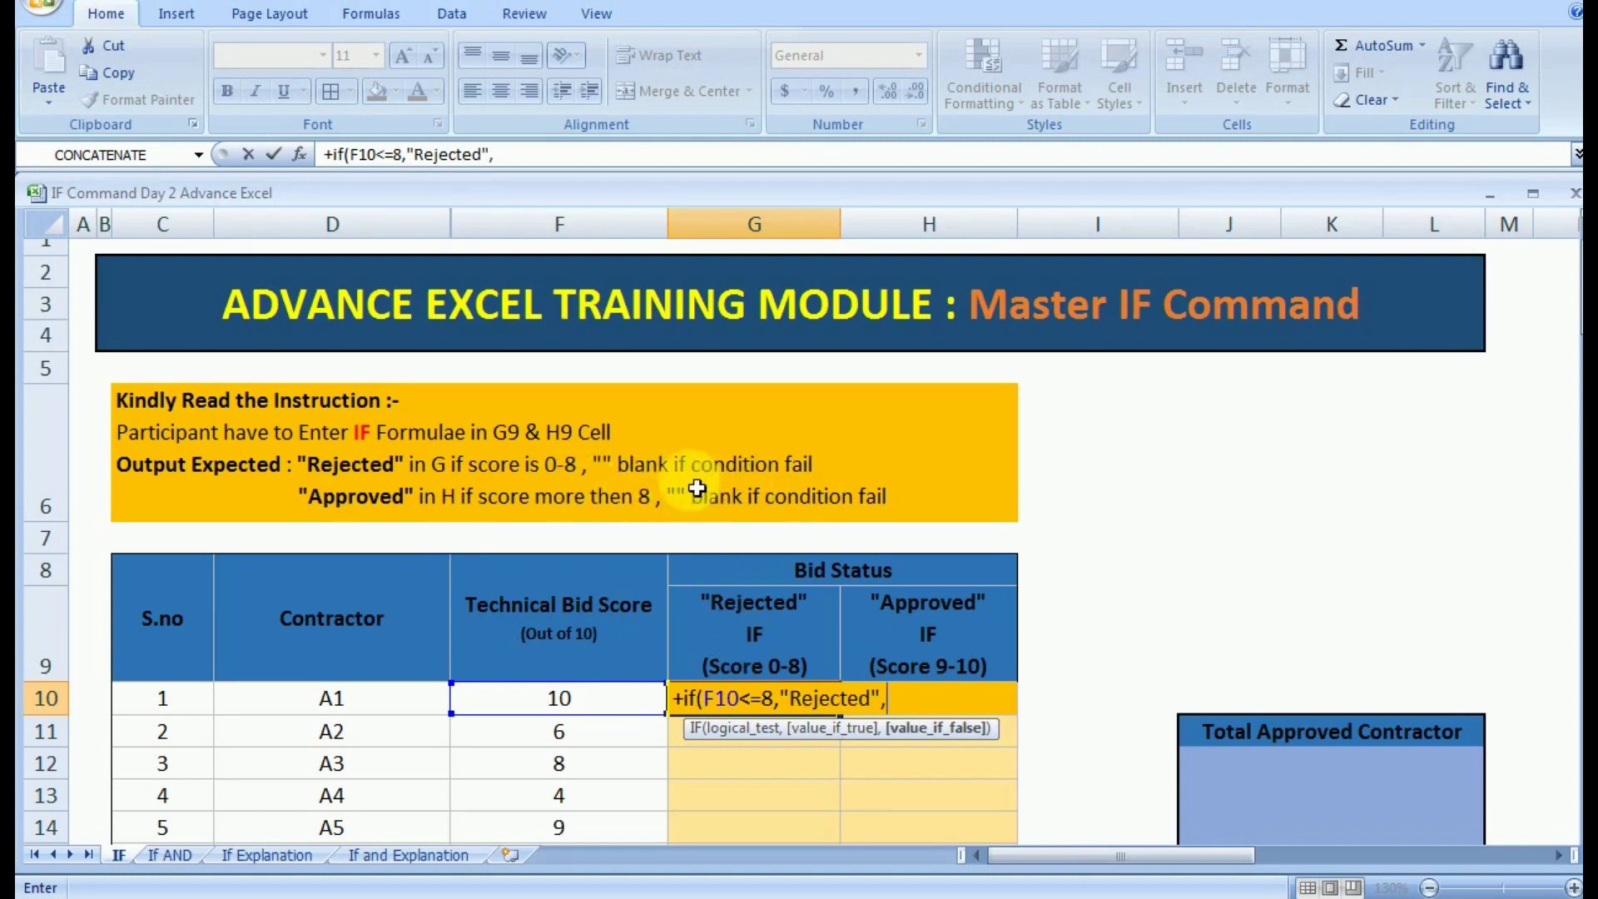
key(Return)
key(Right)
key(Up)
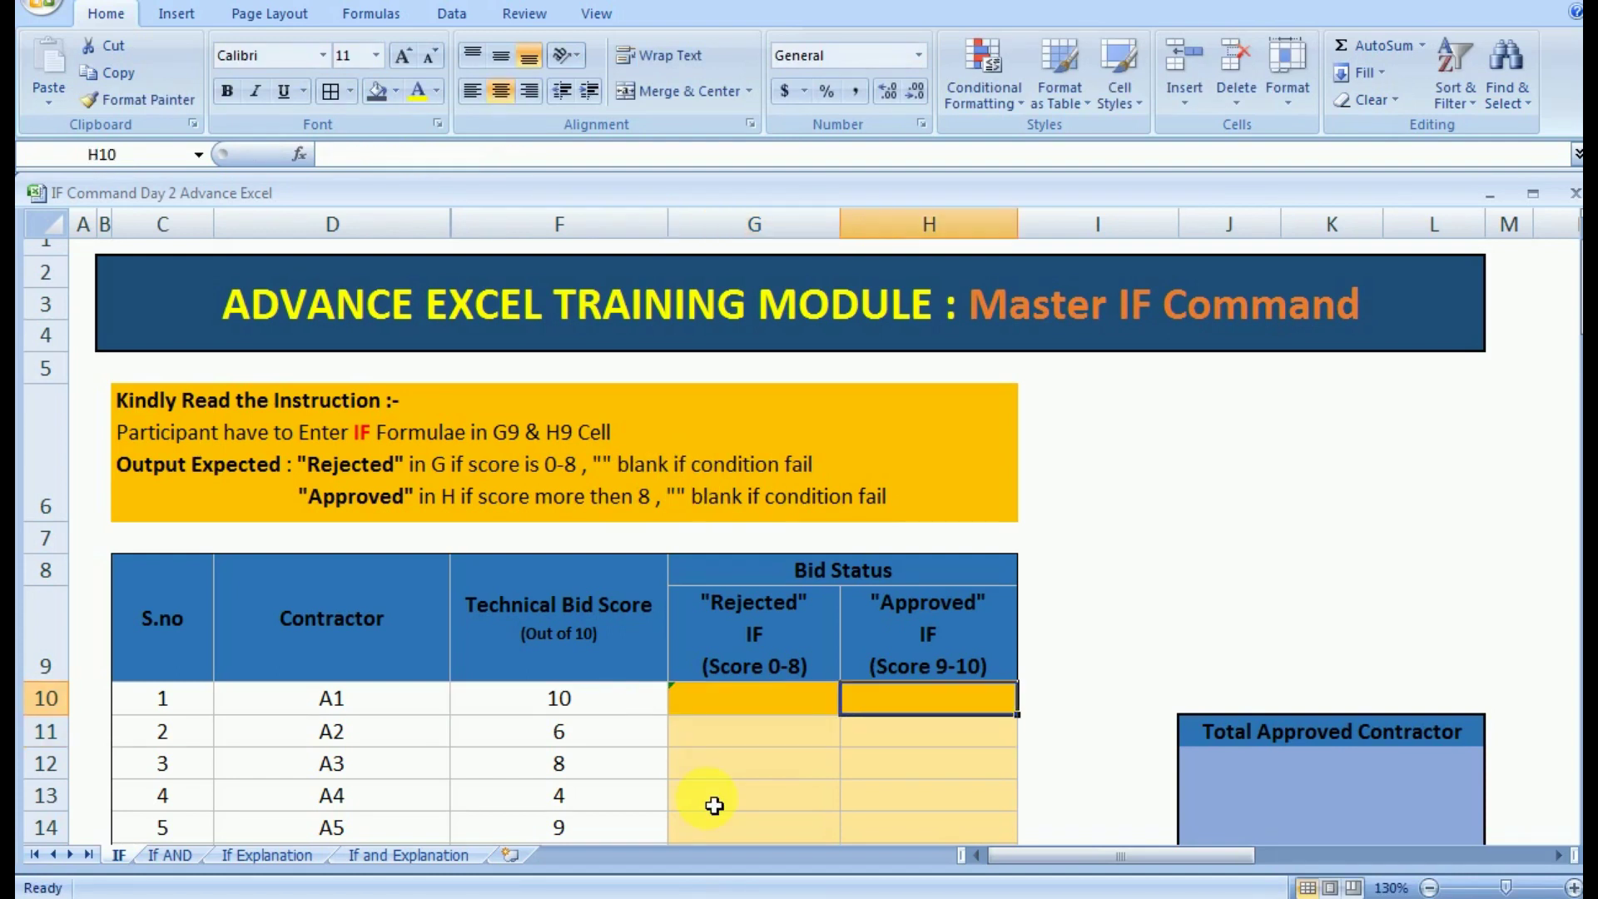
- Enter =+IF(F10>8,"Approved","") in H10 so contractor A1 shows Approved
text(+)
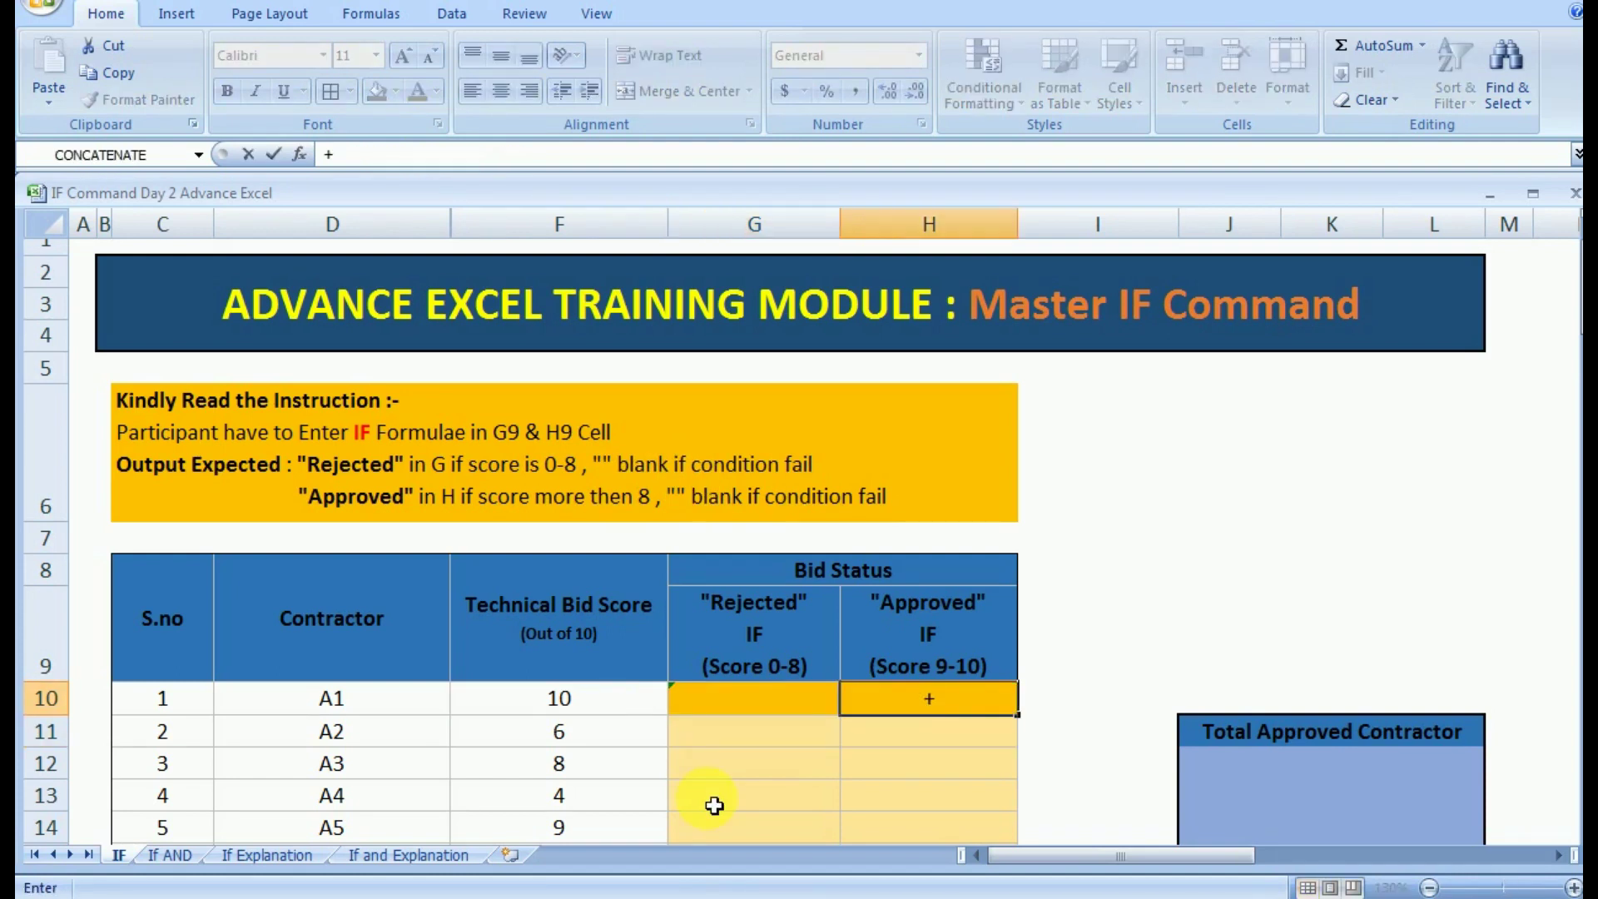
text(if()
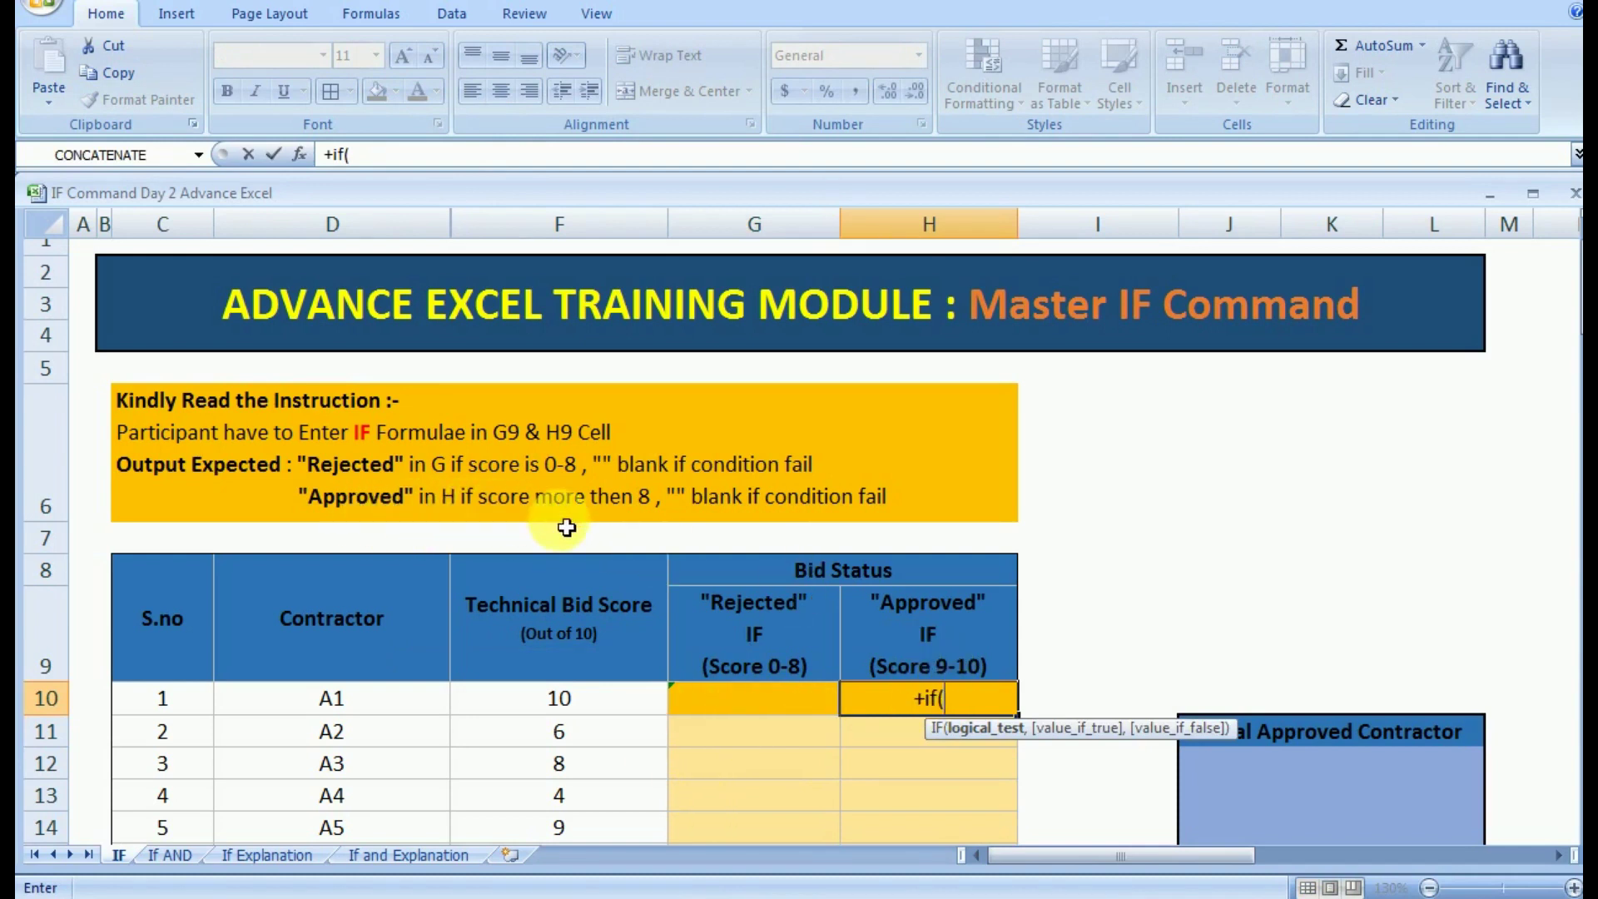
click(582, 706)
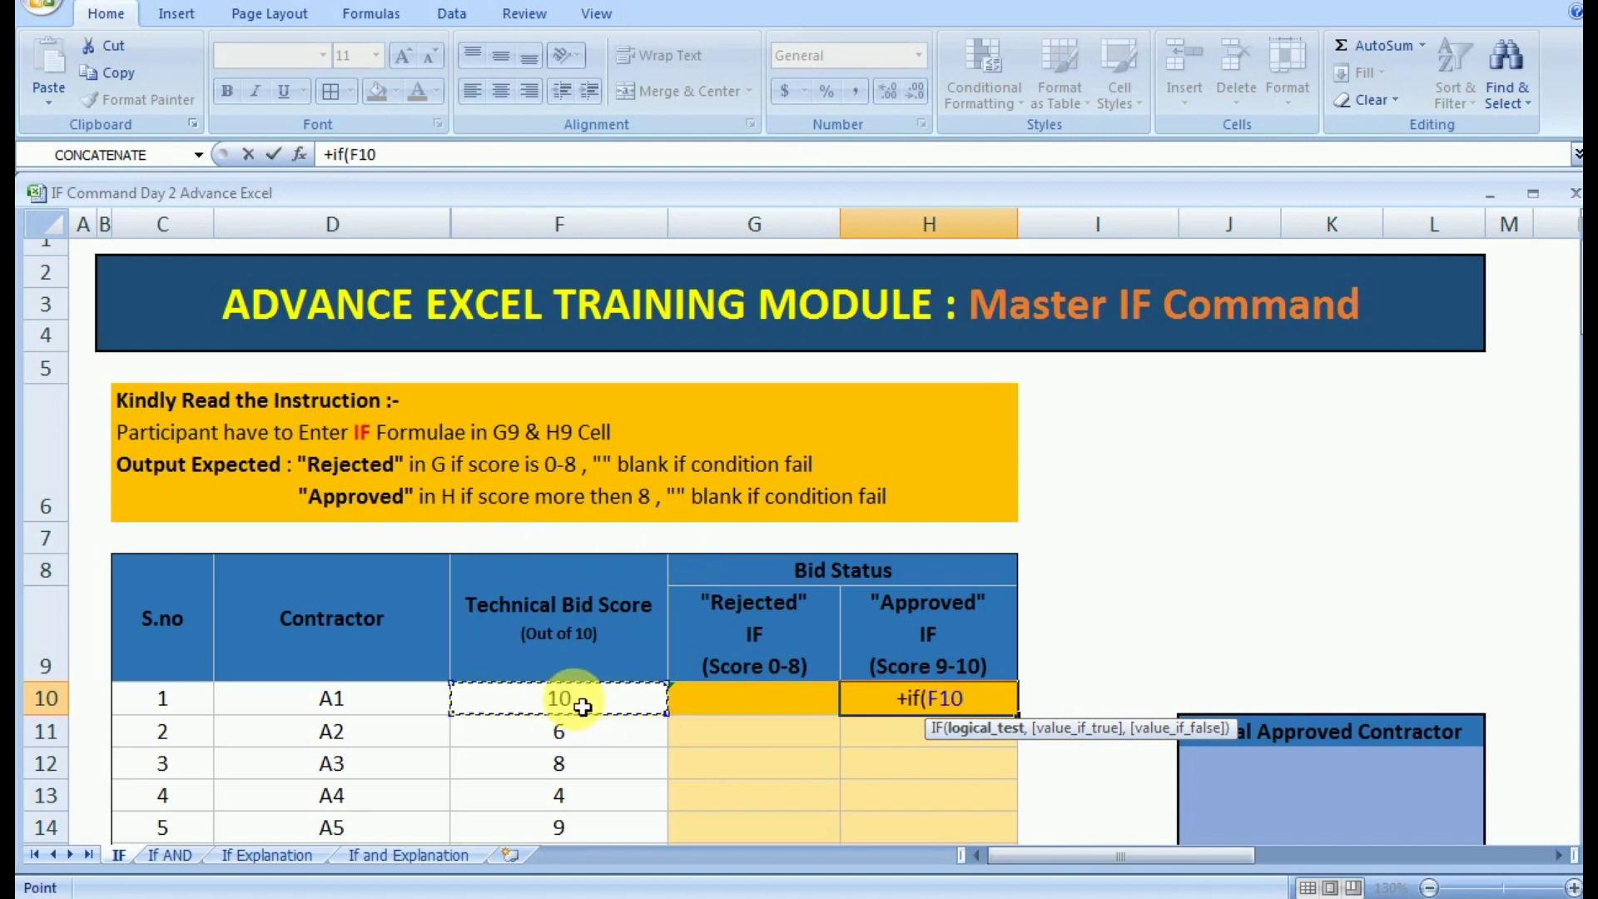
text(>8)
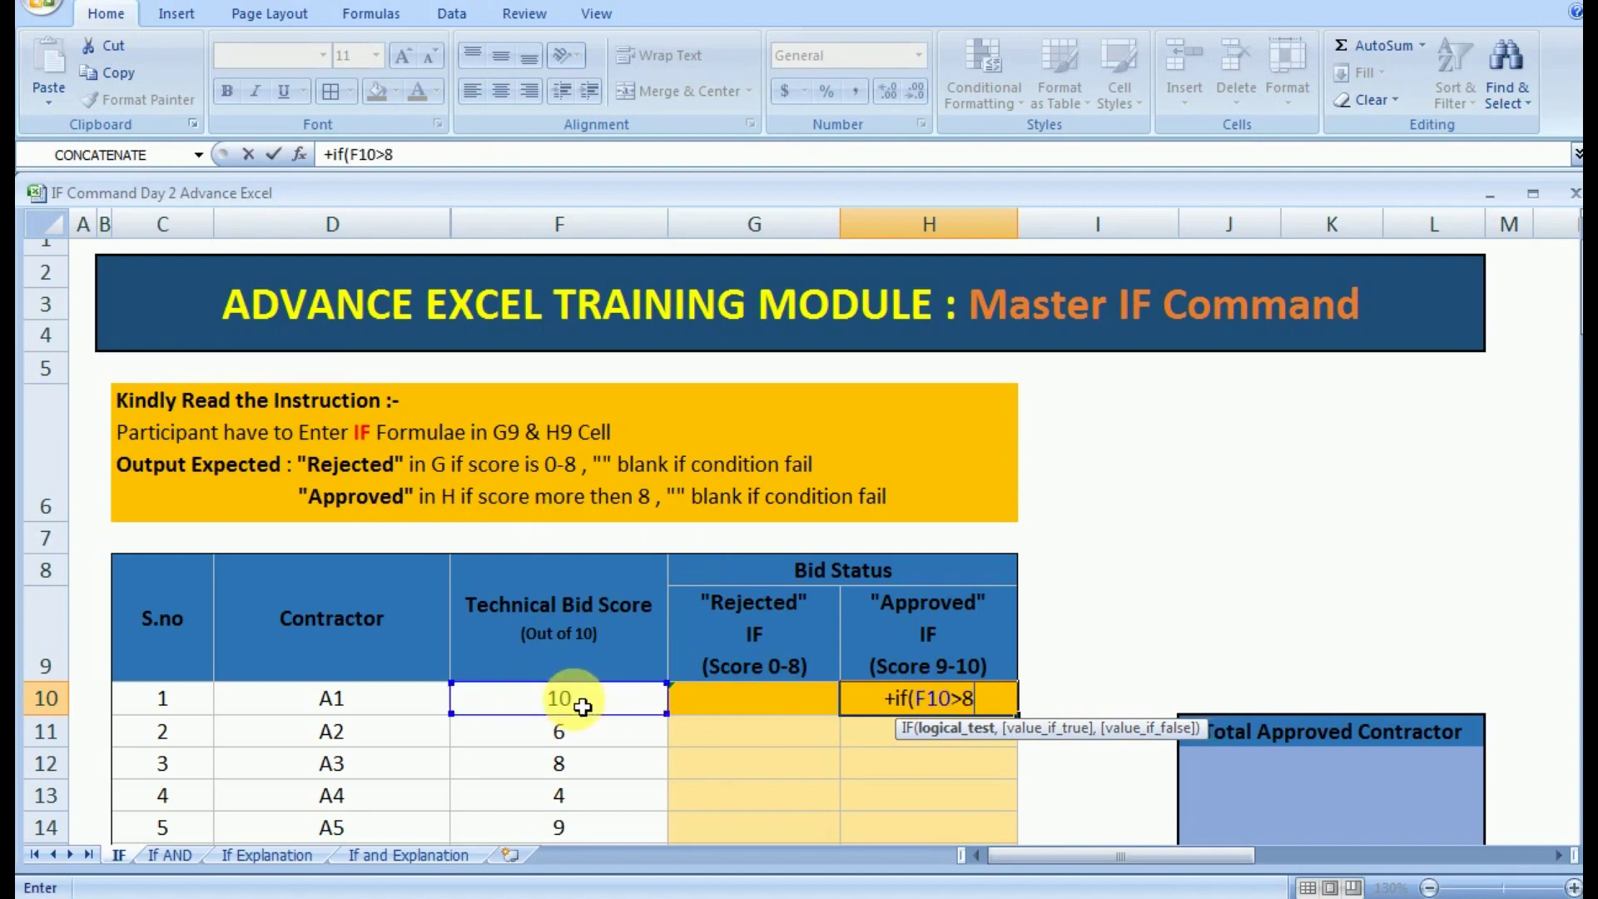
text(,)
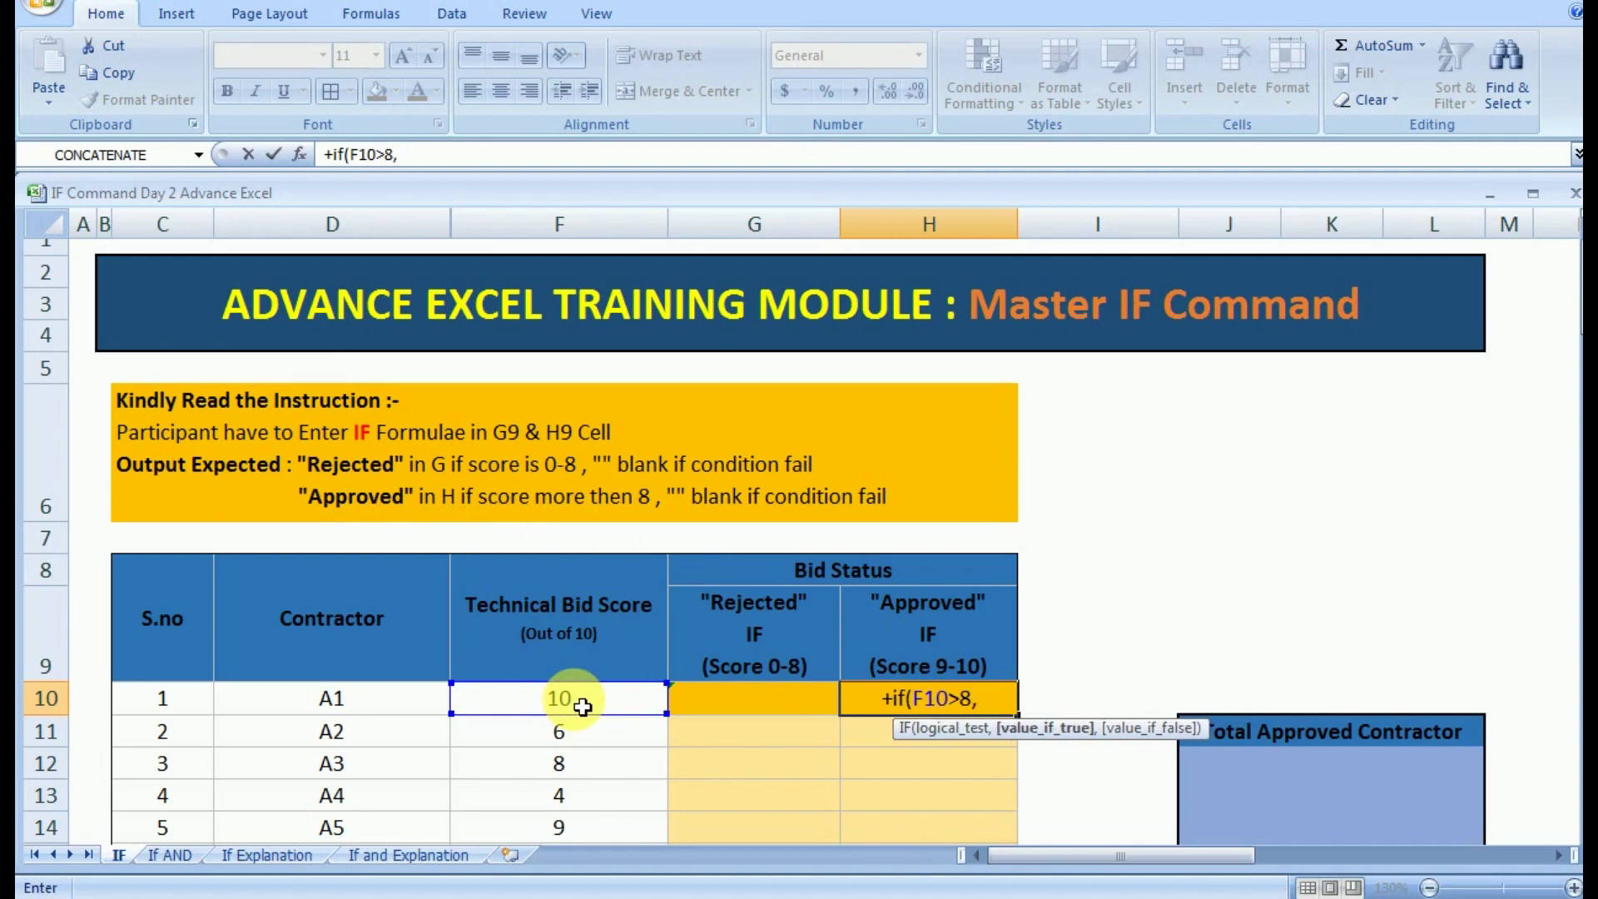
text(")
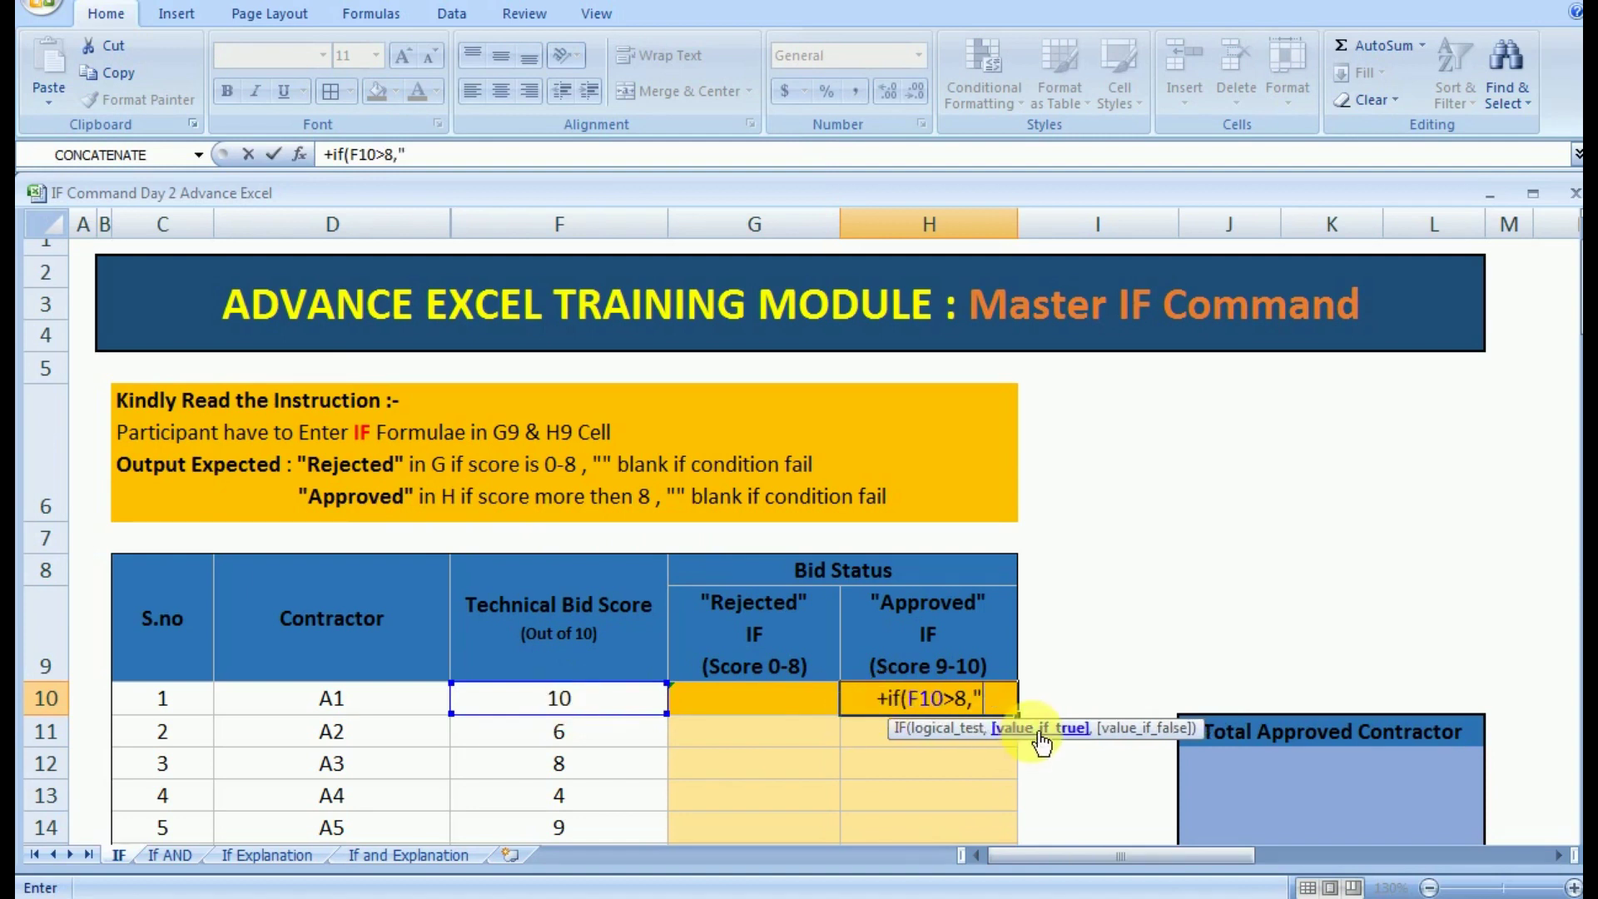
text(Approved)
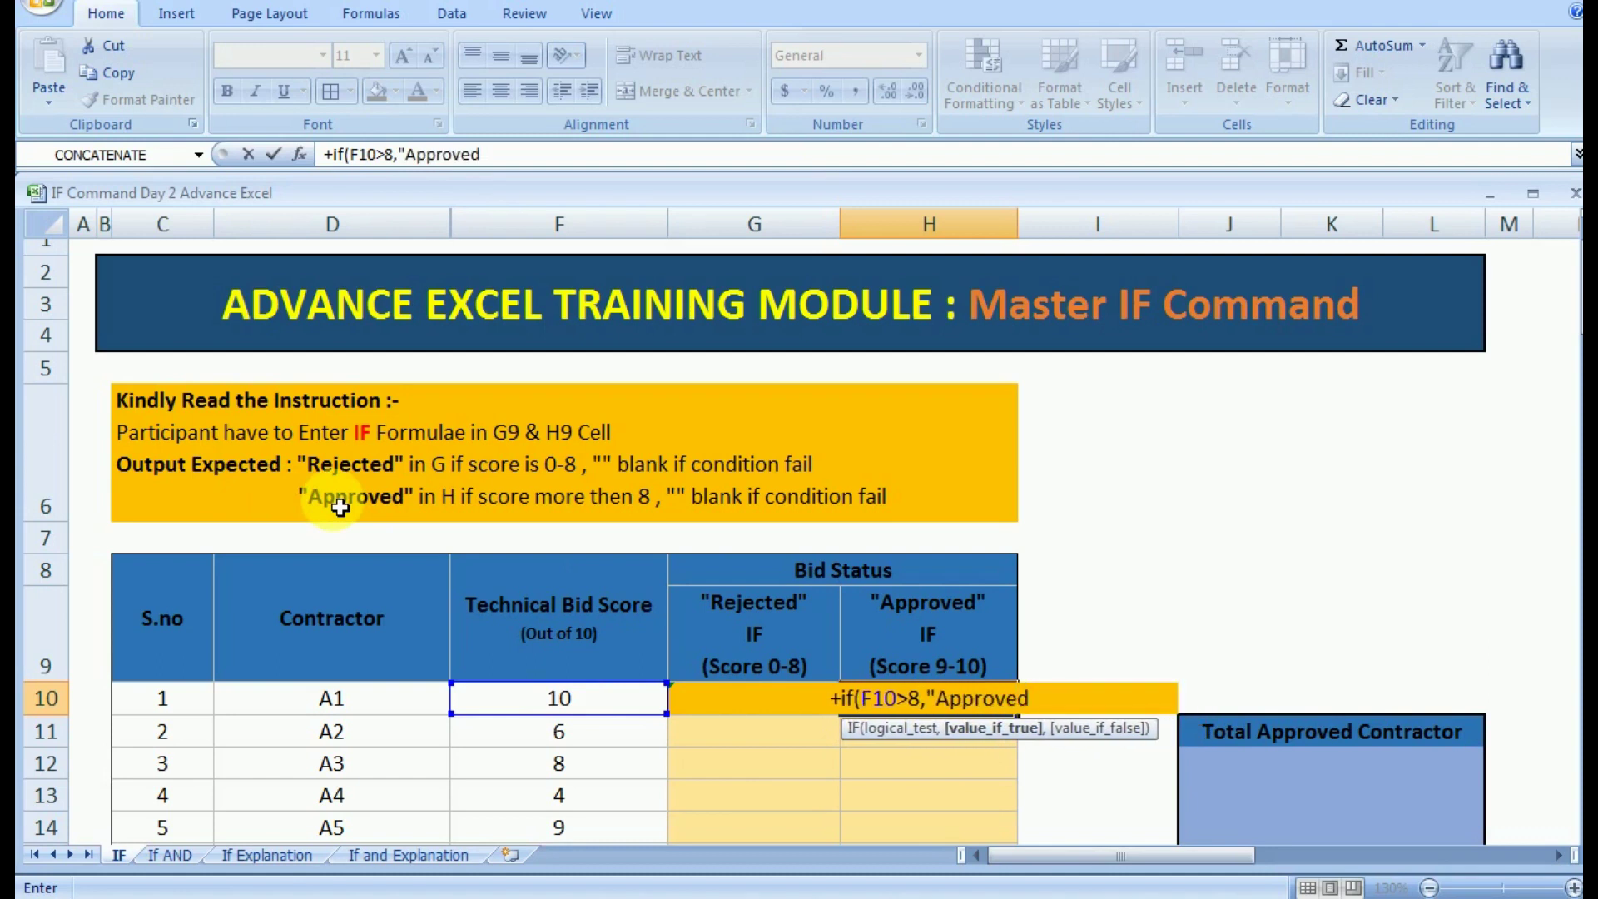
text(",)
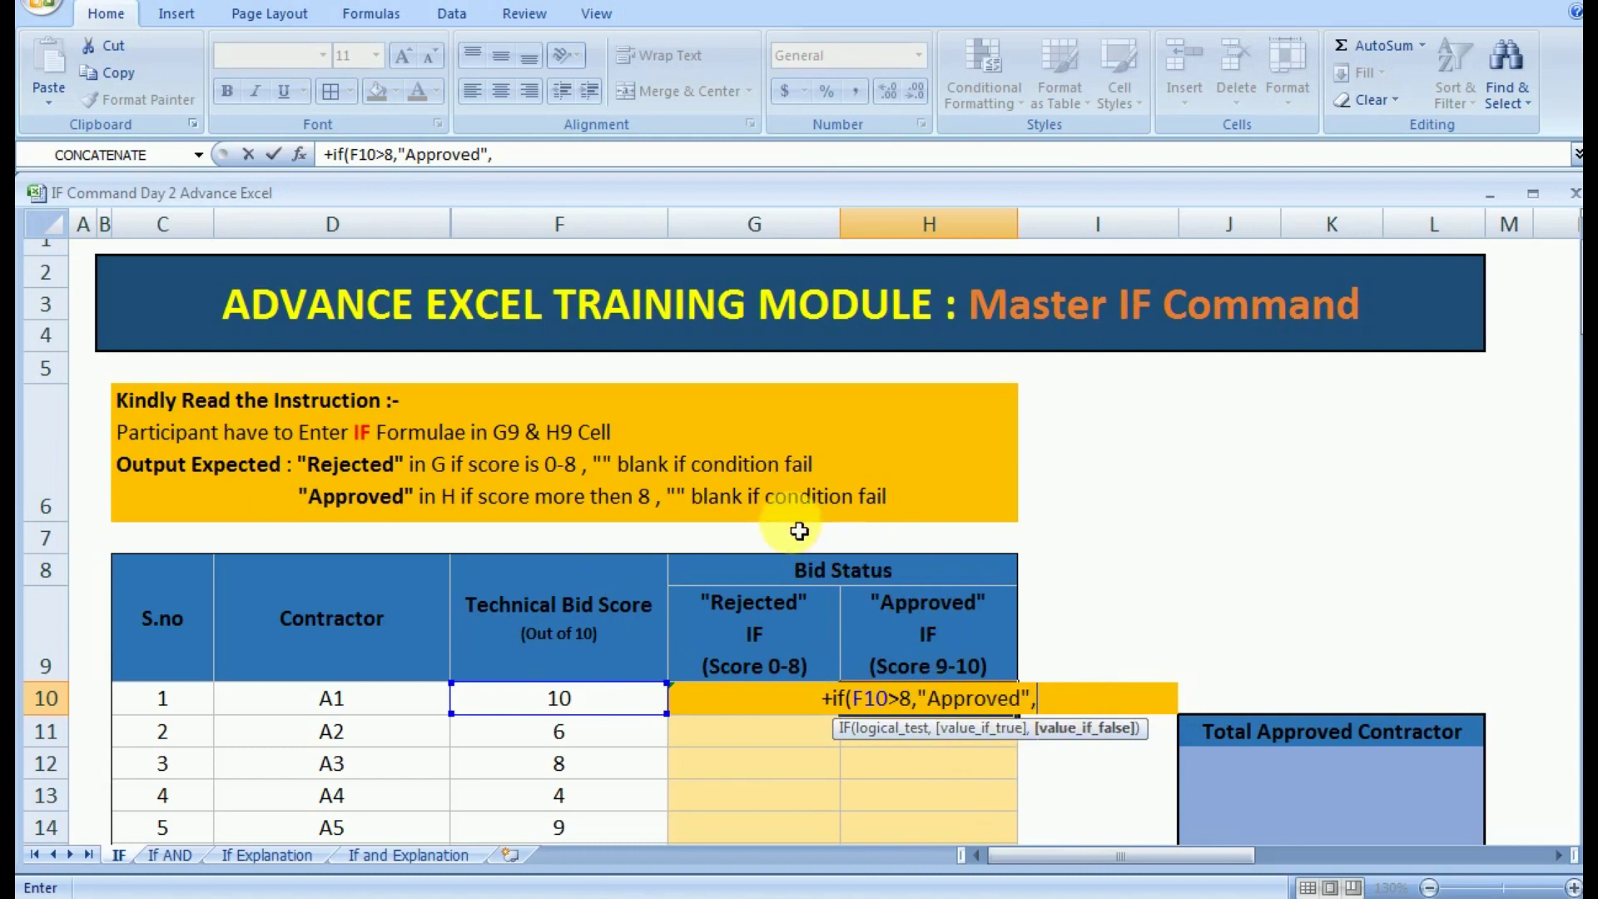
text("")
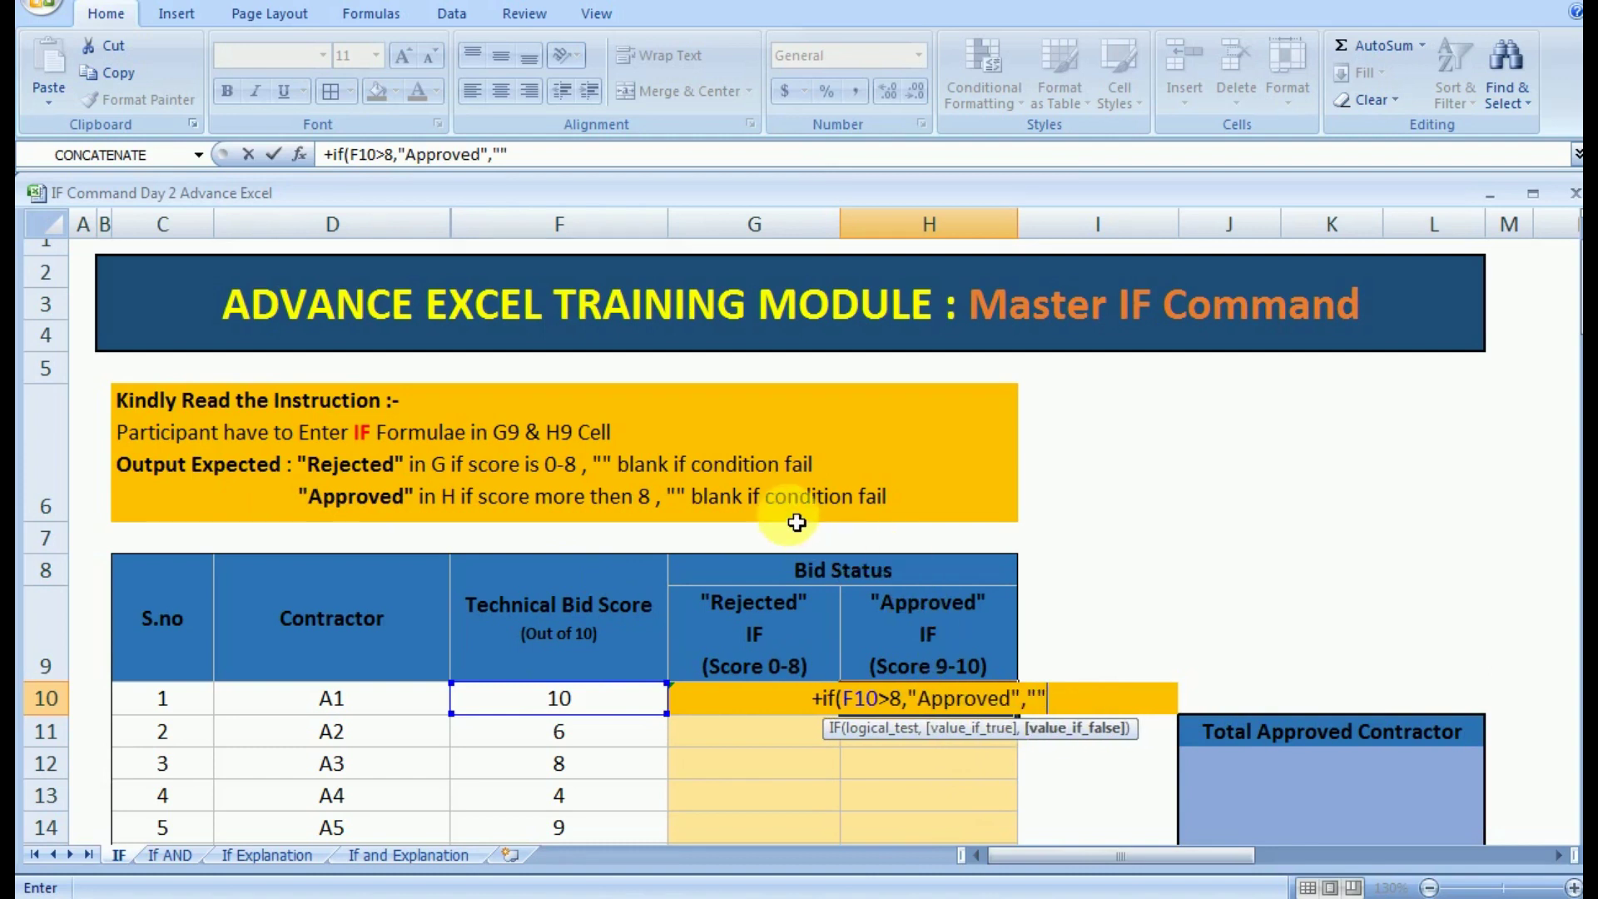
text())
key(Return)
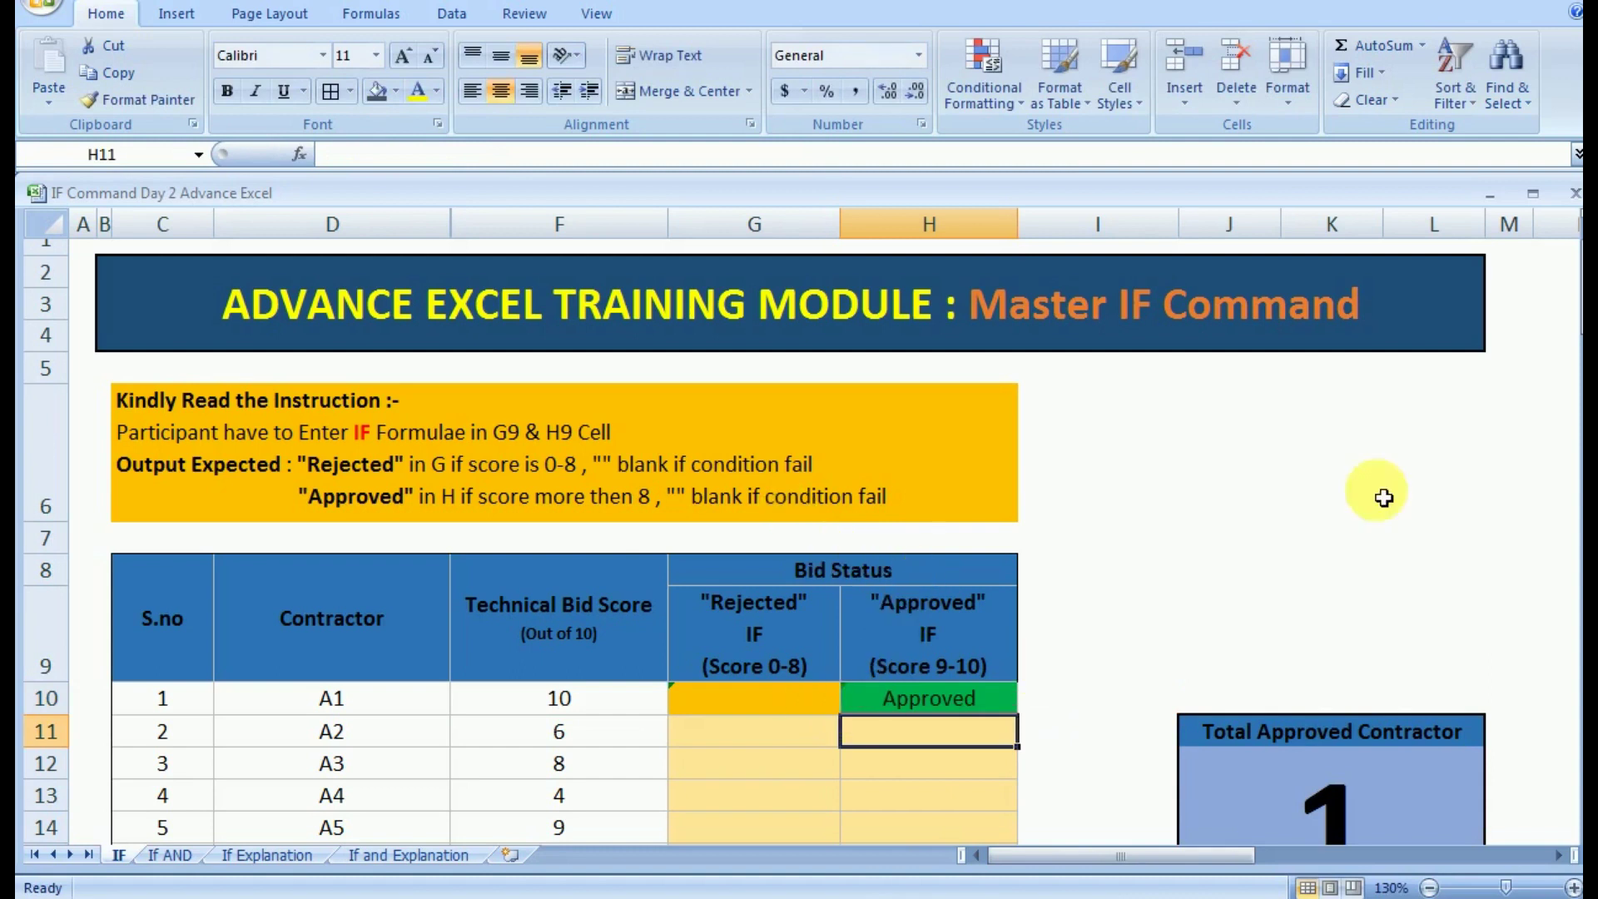
click(1153, 572)
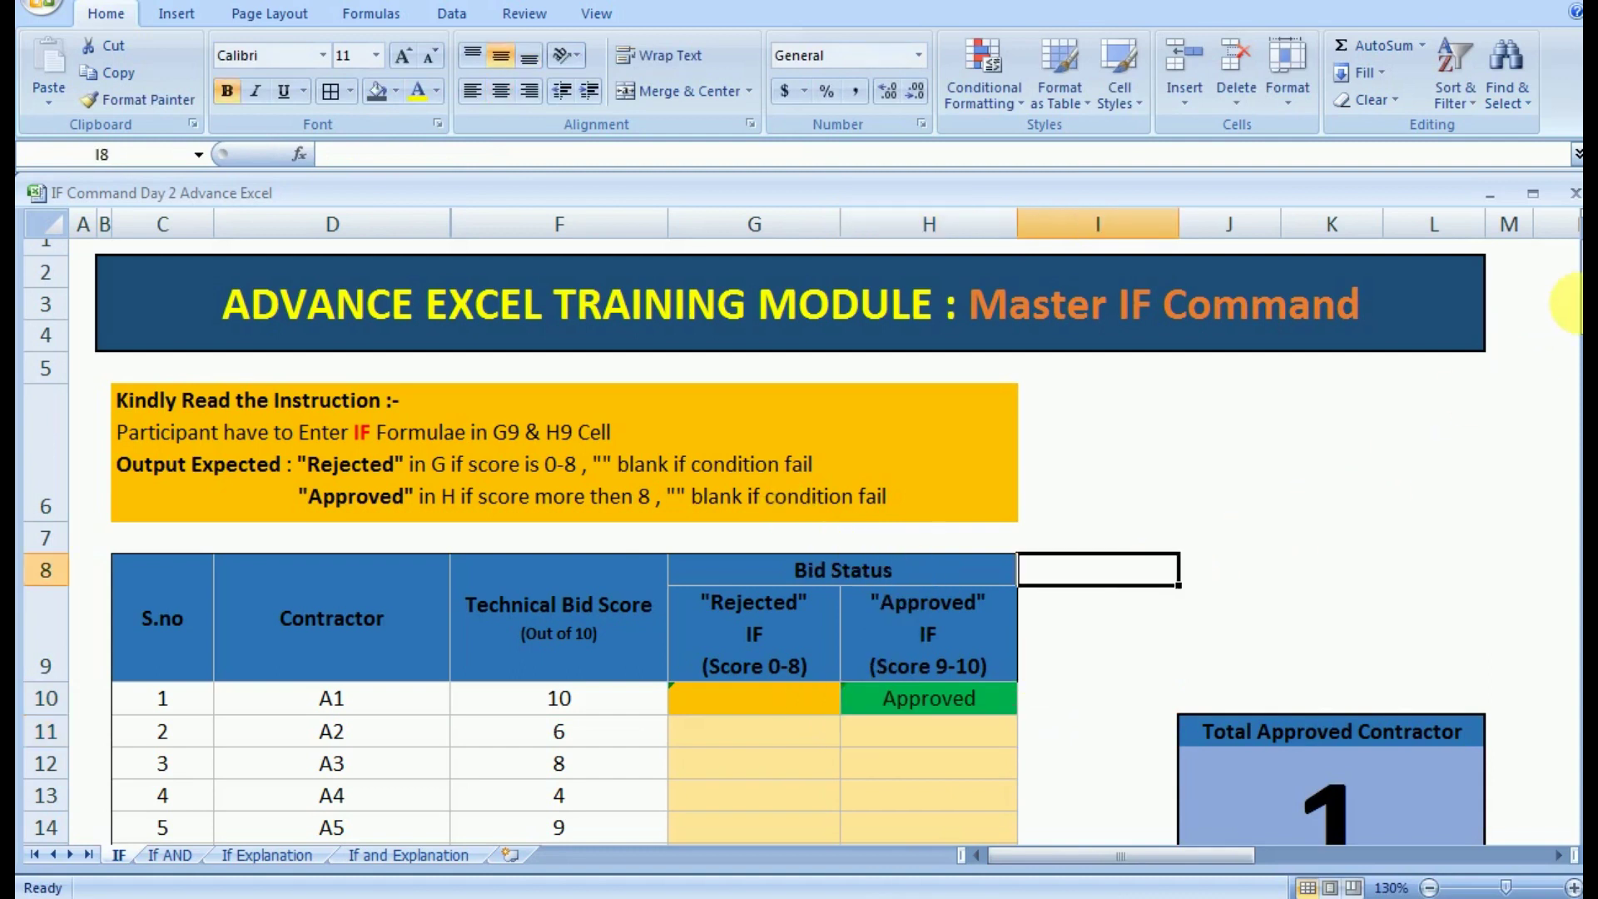
- Fill the G10:H10 formulas down the contractor list, bringing Total Approved Contractor to 19
drag(1575, 293, 1575, 345)
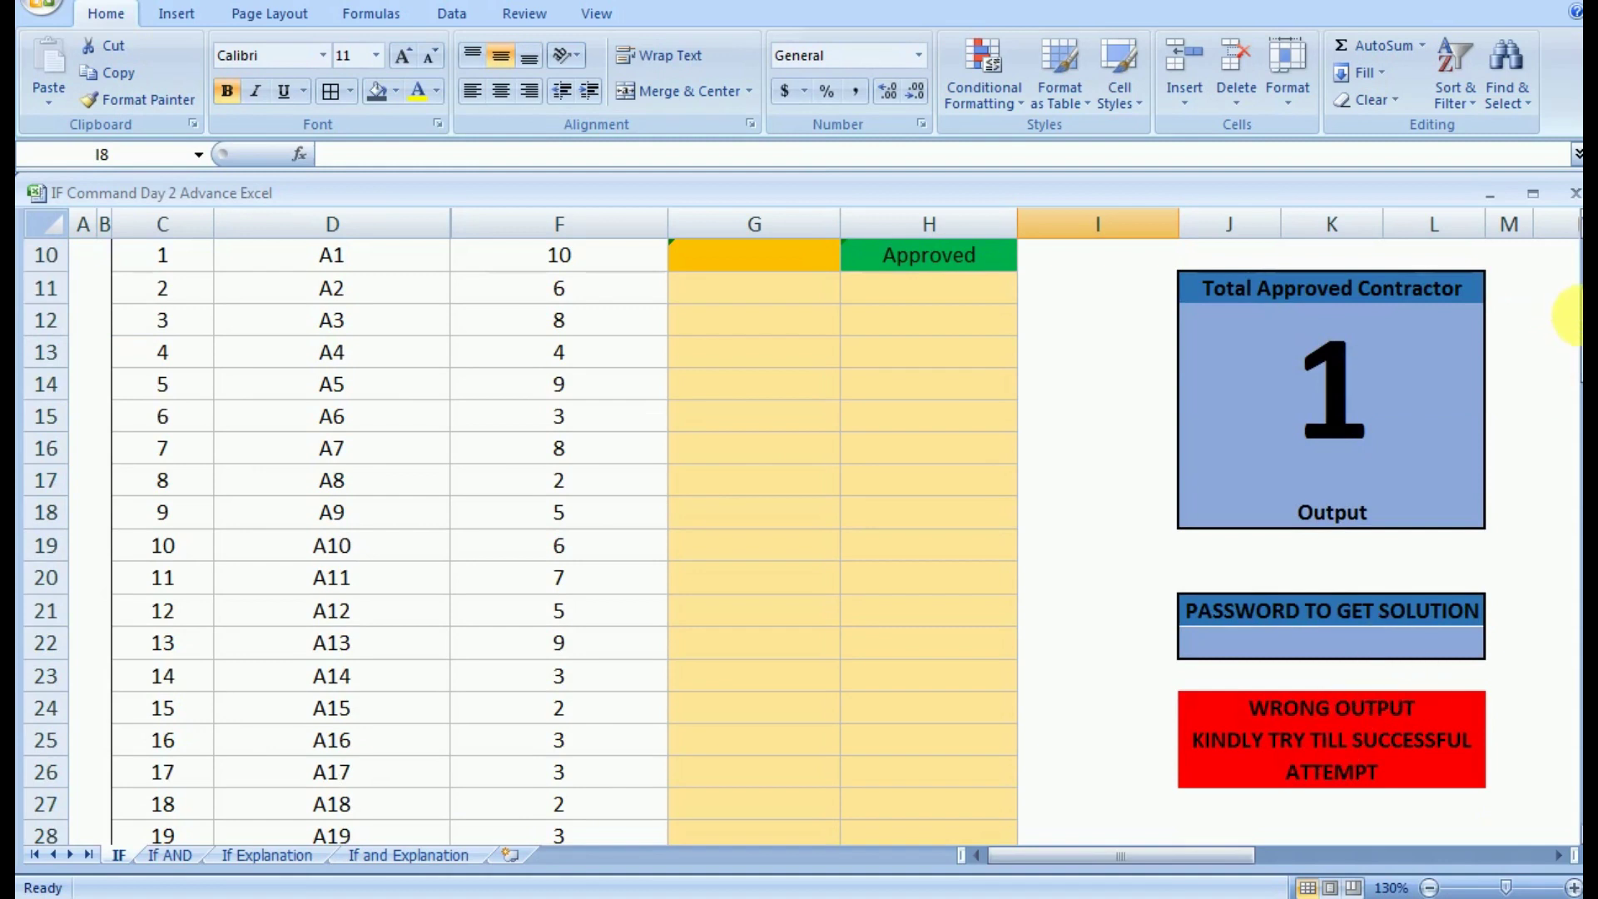
drag(1575, 315, 1575, 310)
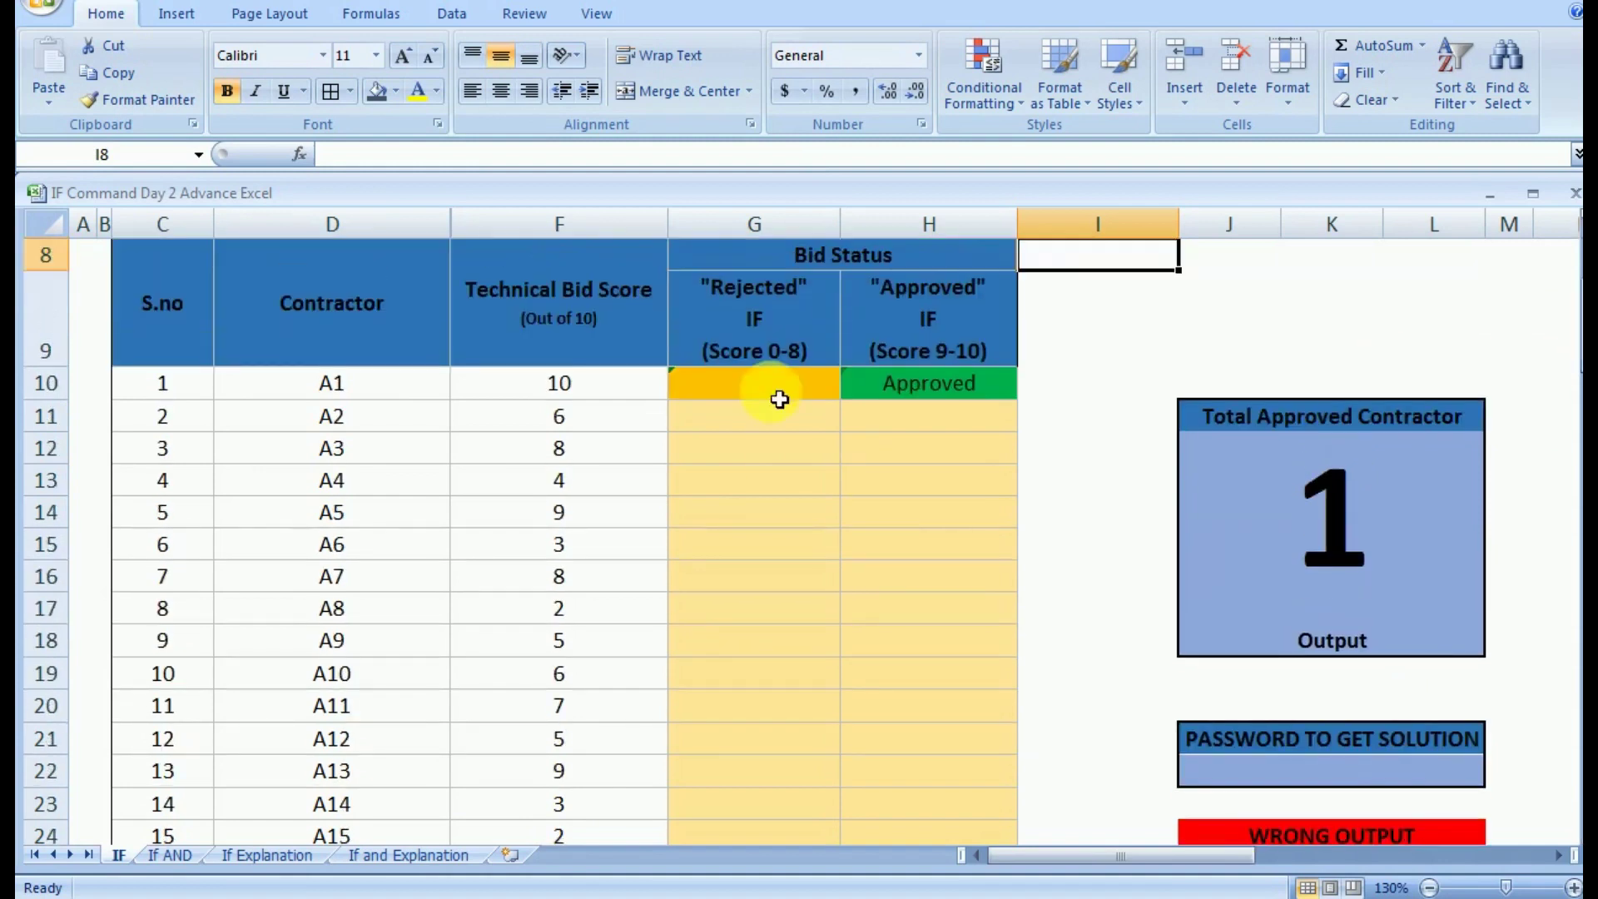
drag(774, 389, 989, 403)
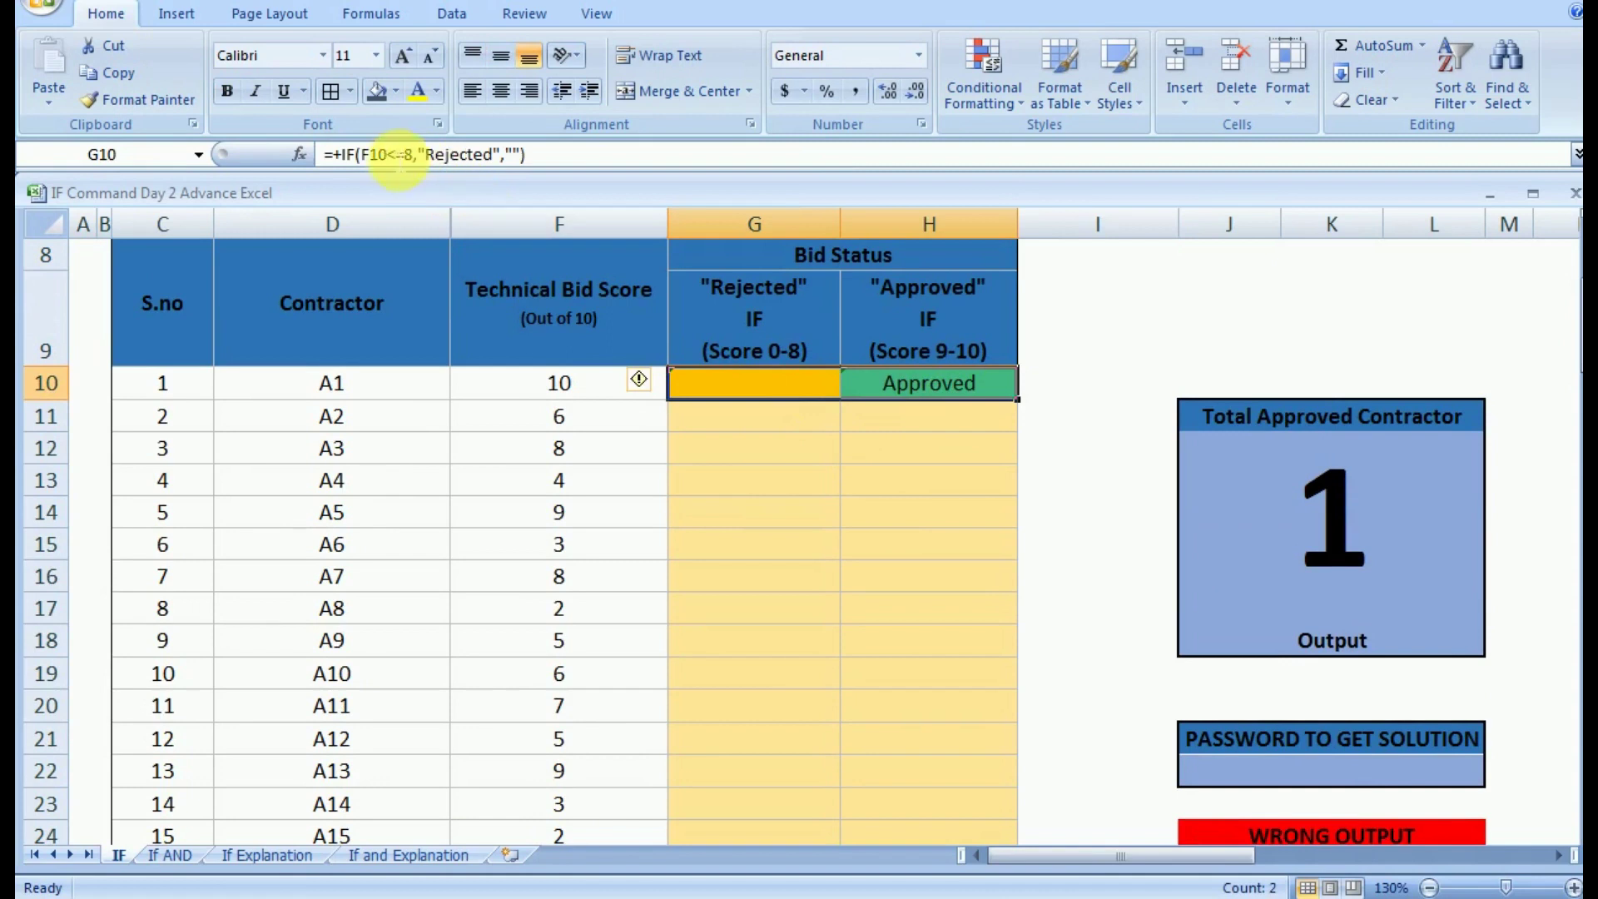
click(426, 154)
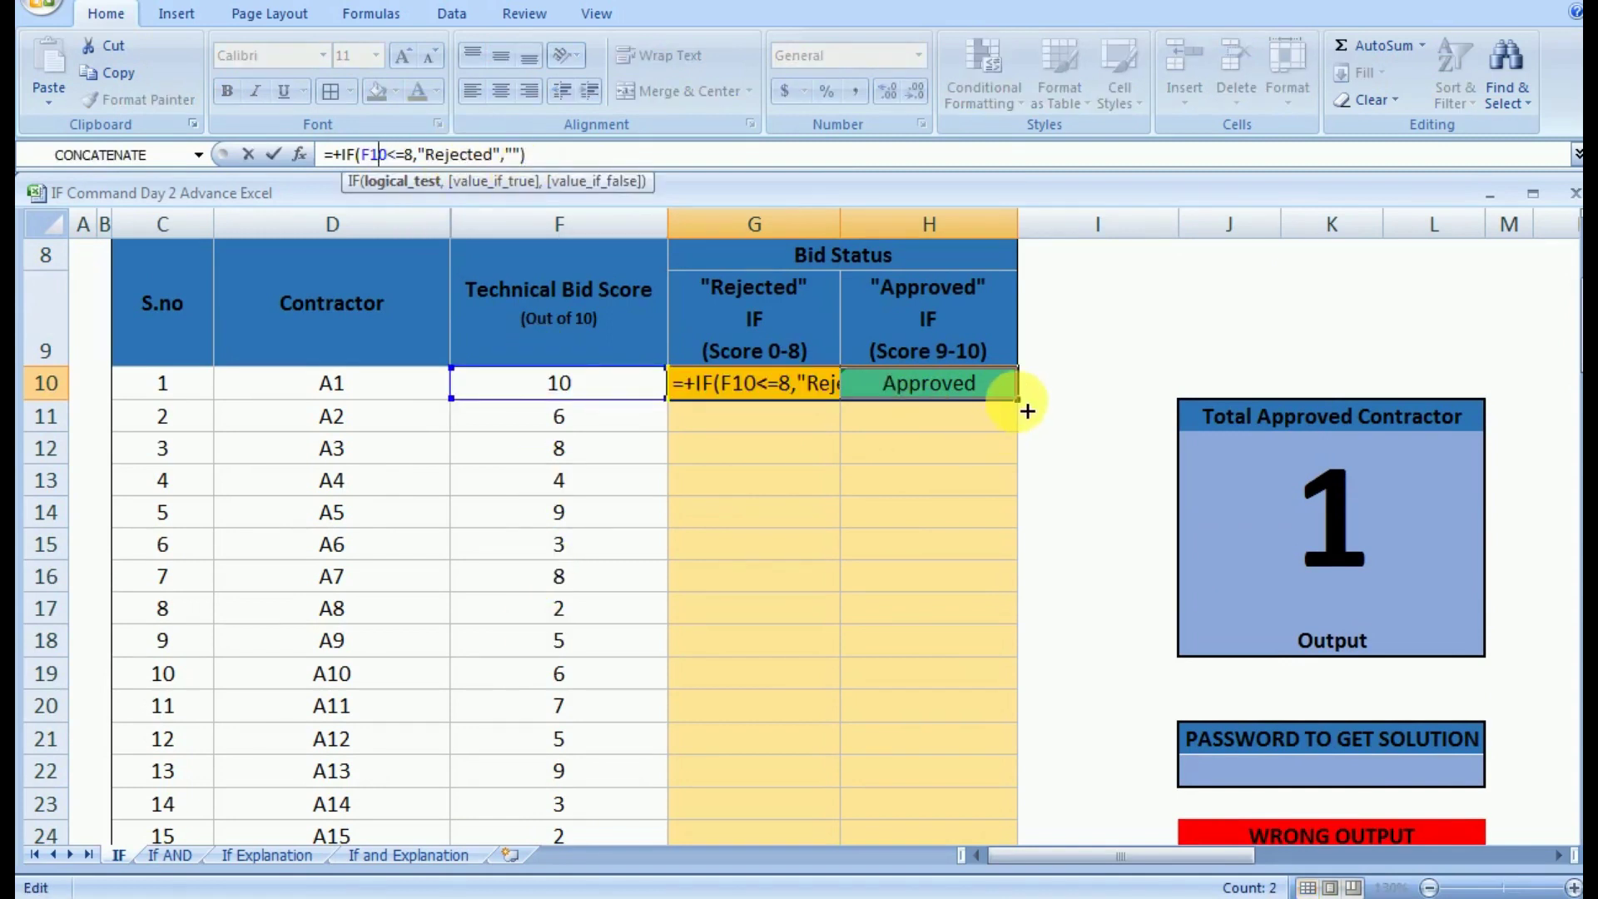
drag(1027, 411, 978, 775)
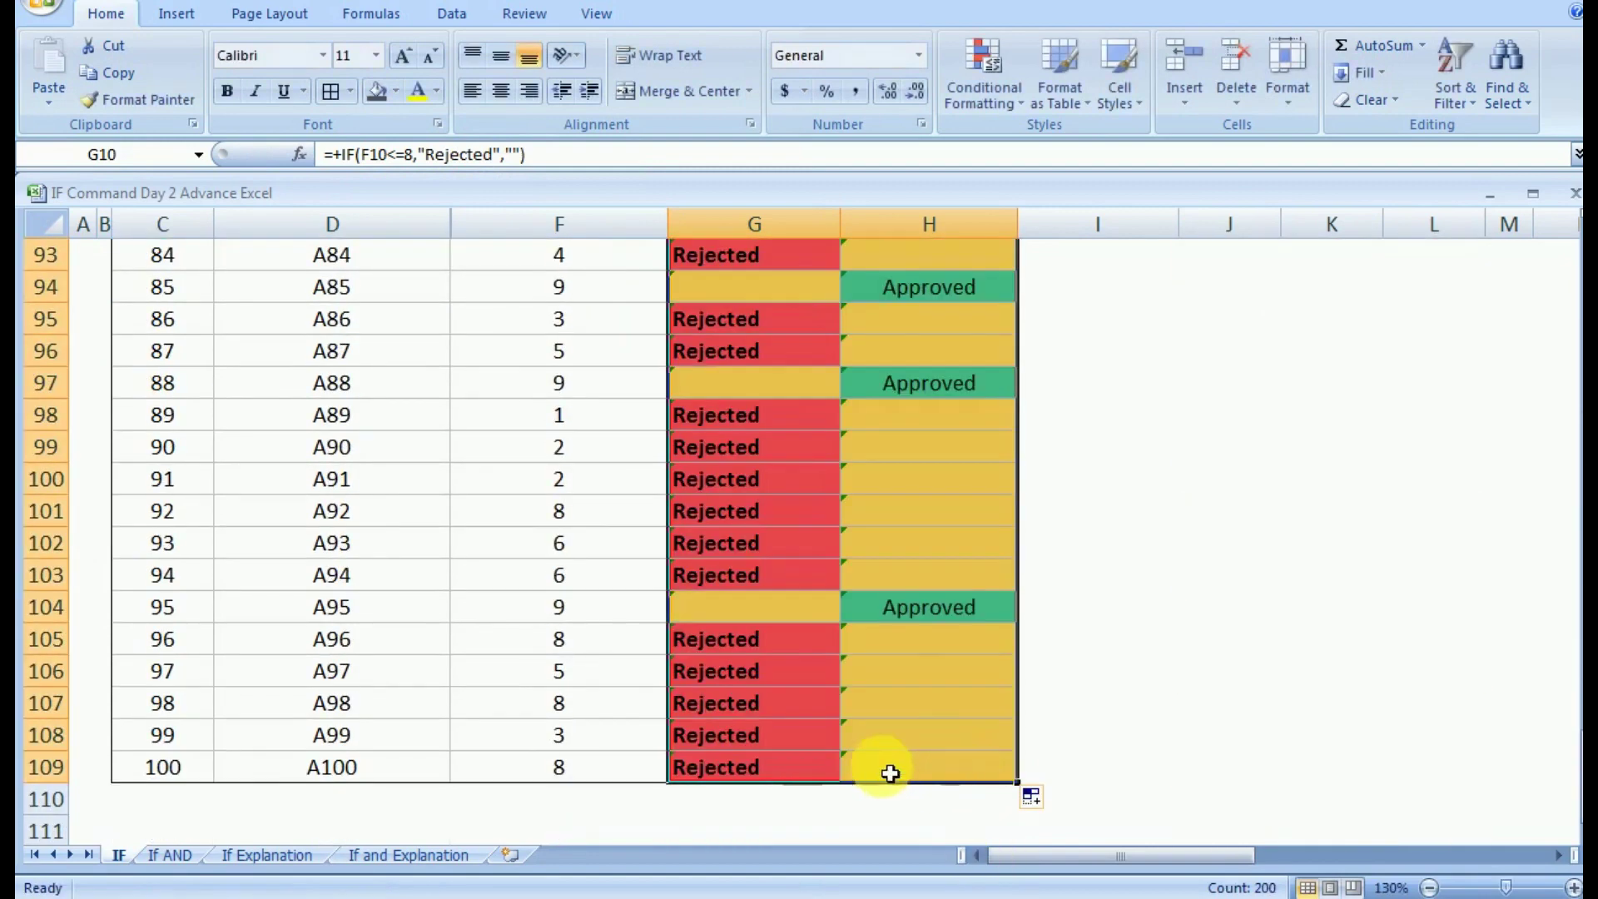
click(901, 614)
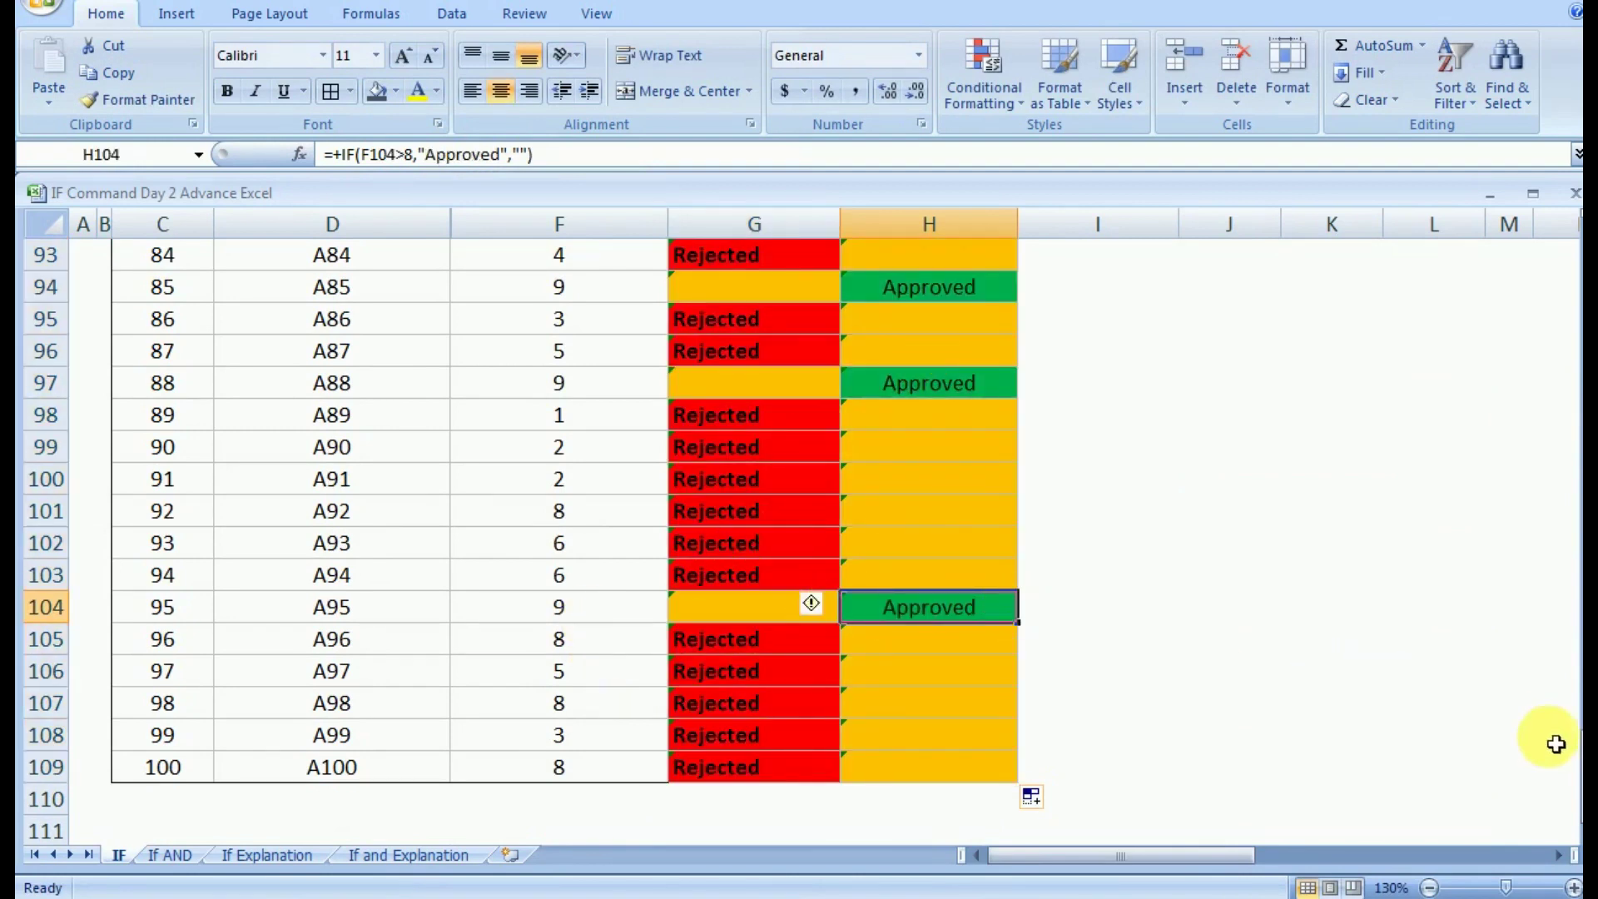
drag(1576, 752, 1576, 308)
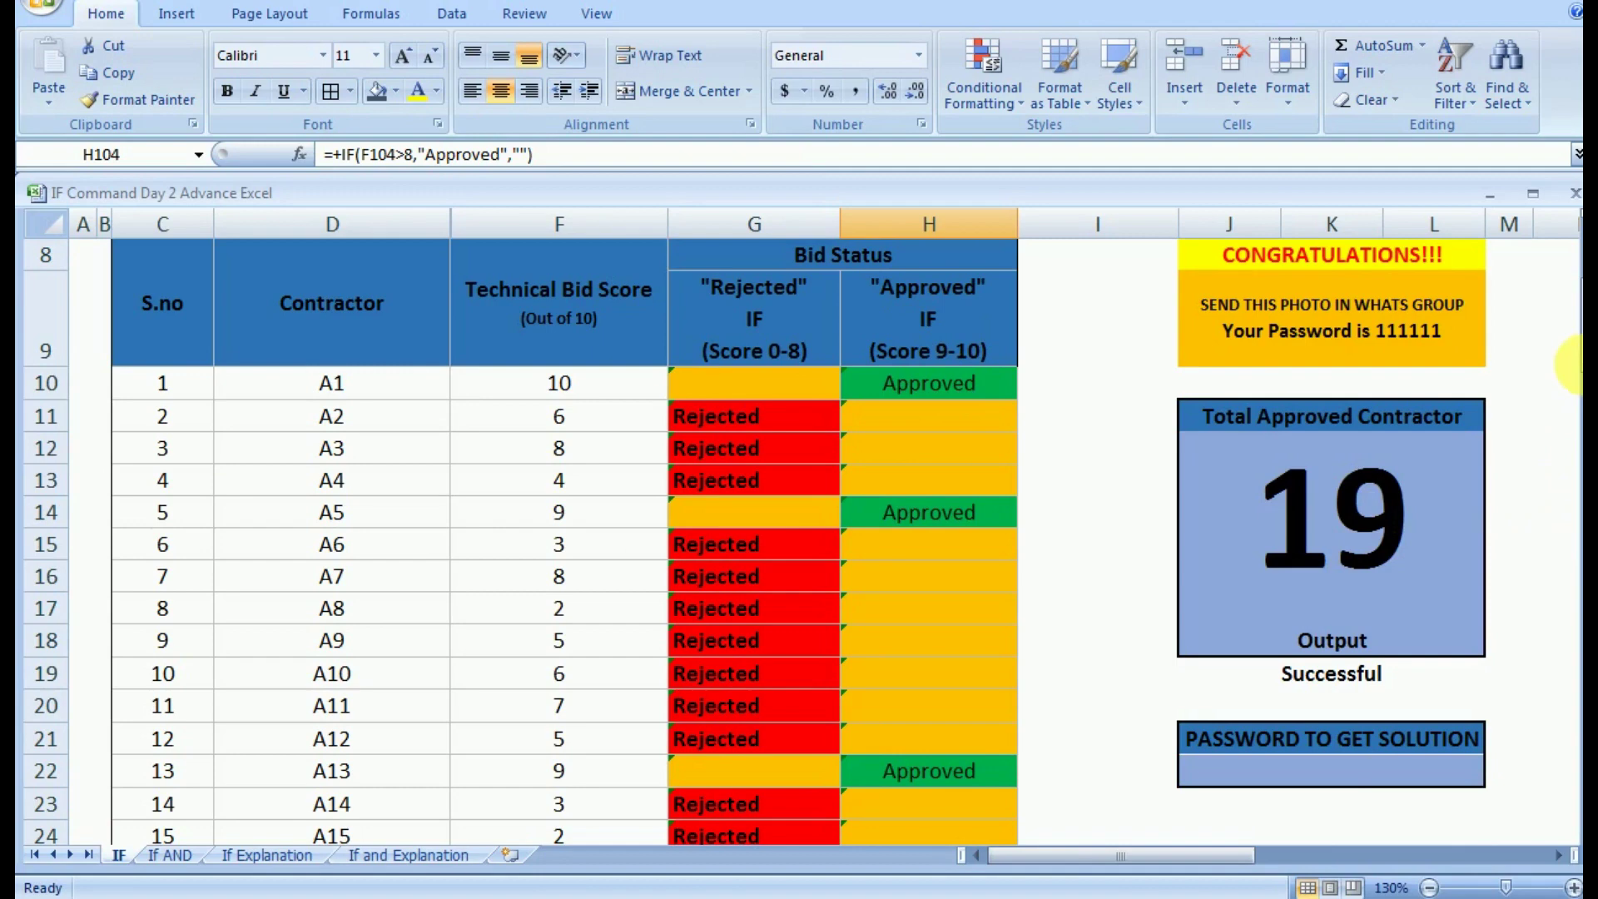
drag(1571, 327, 1571, 279)
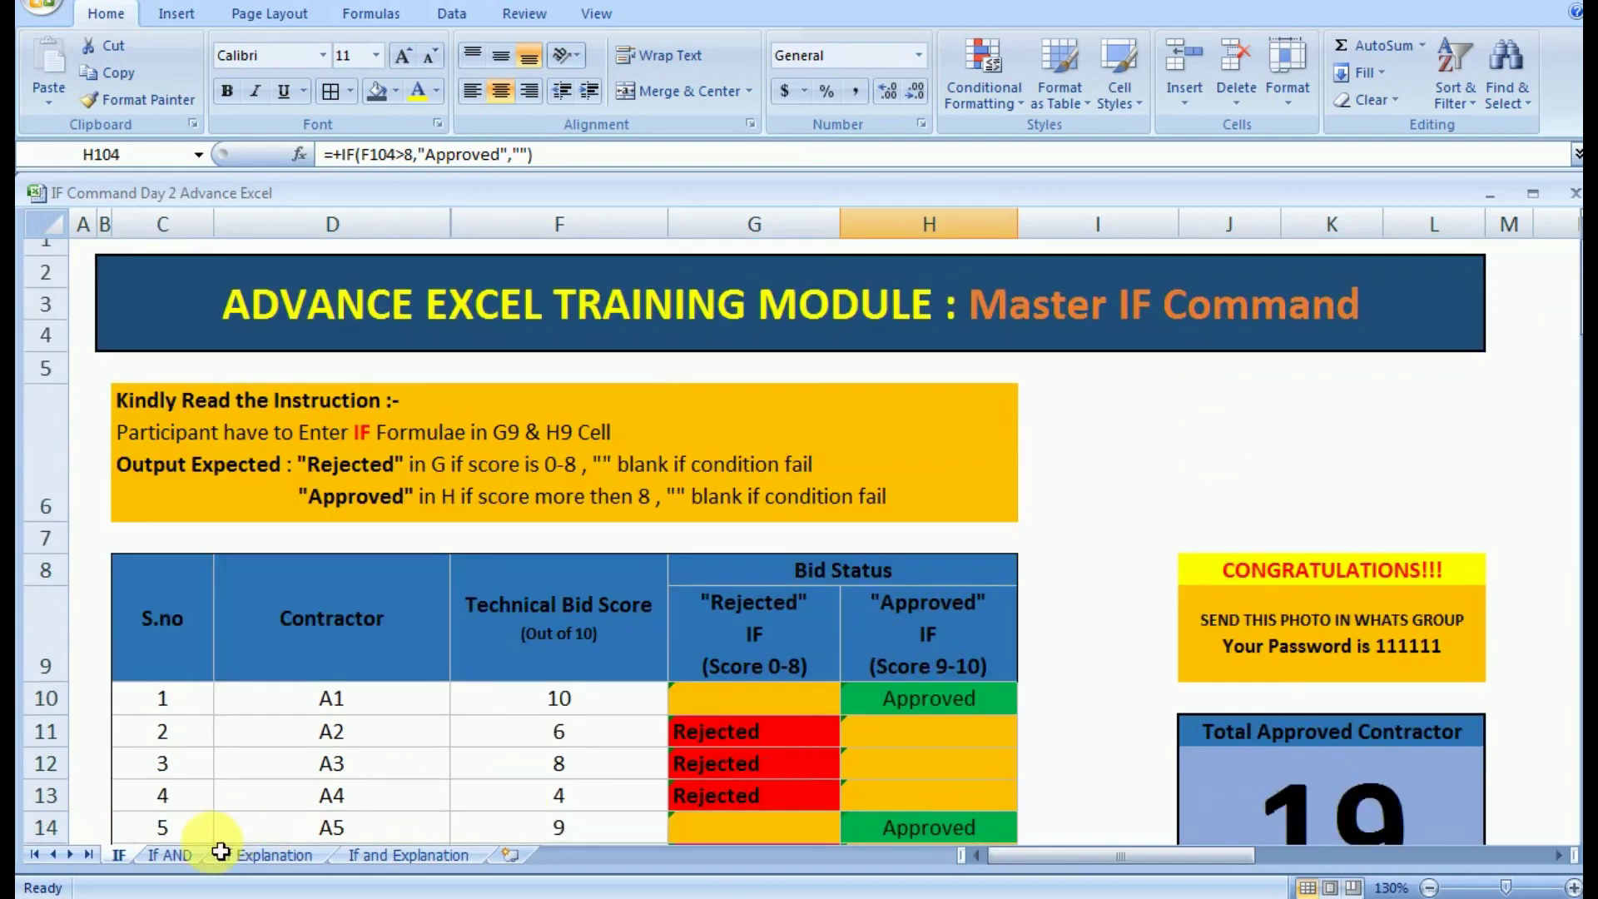
- On the If AND sheet, change the title to 'Master IF And Command'
click(187, 856)
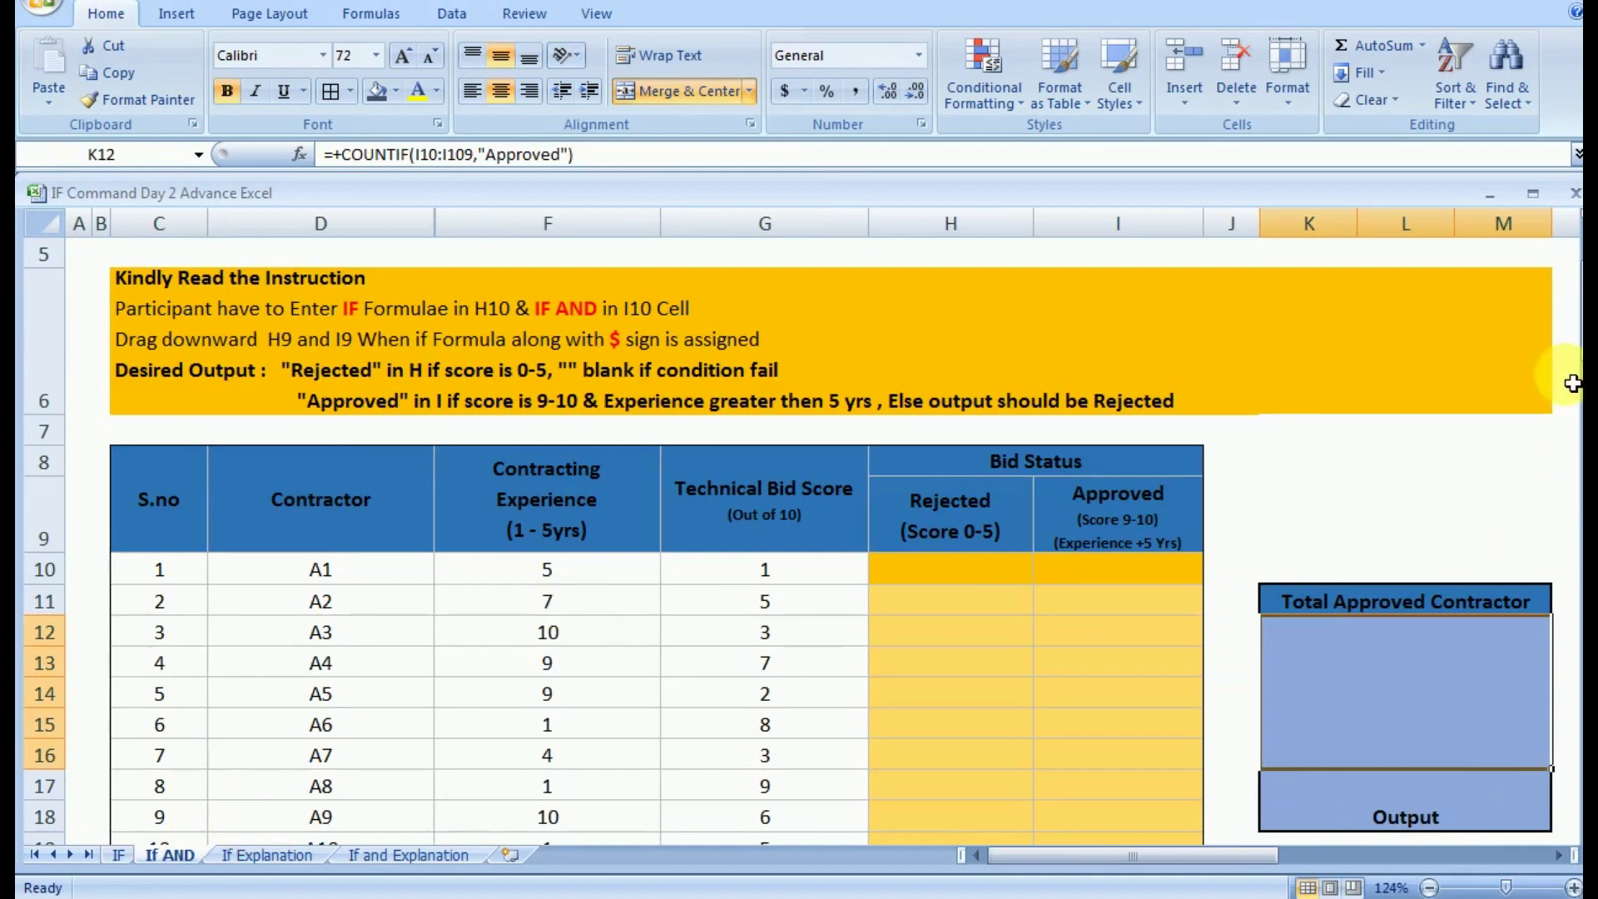
drag(1573, 345, 1572, 330)
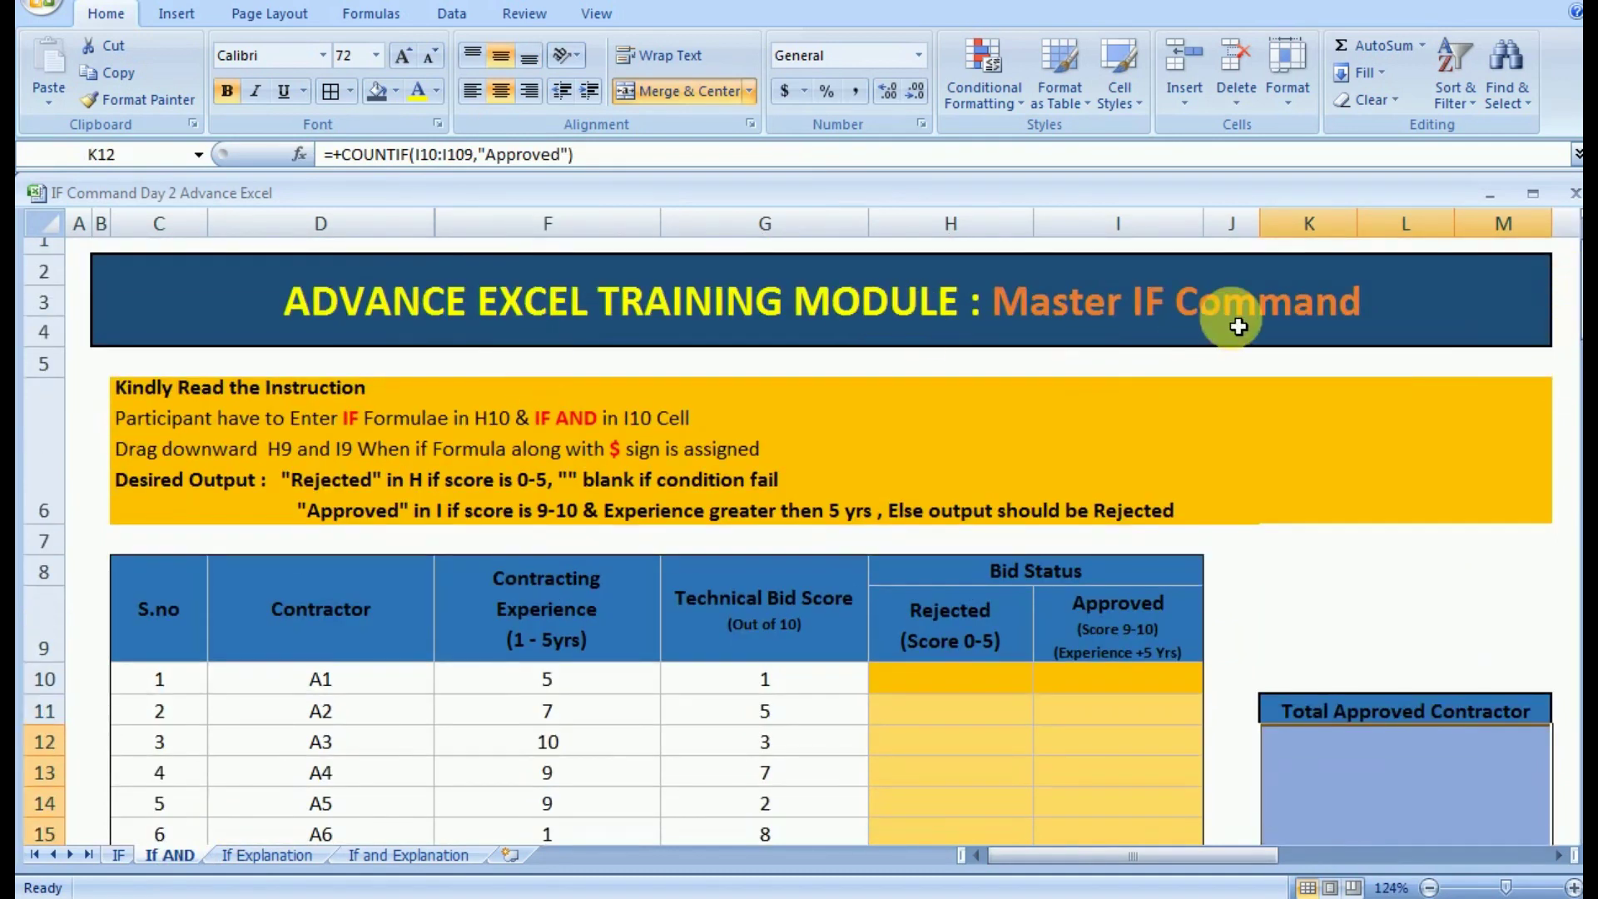
double_click(1179, 312)
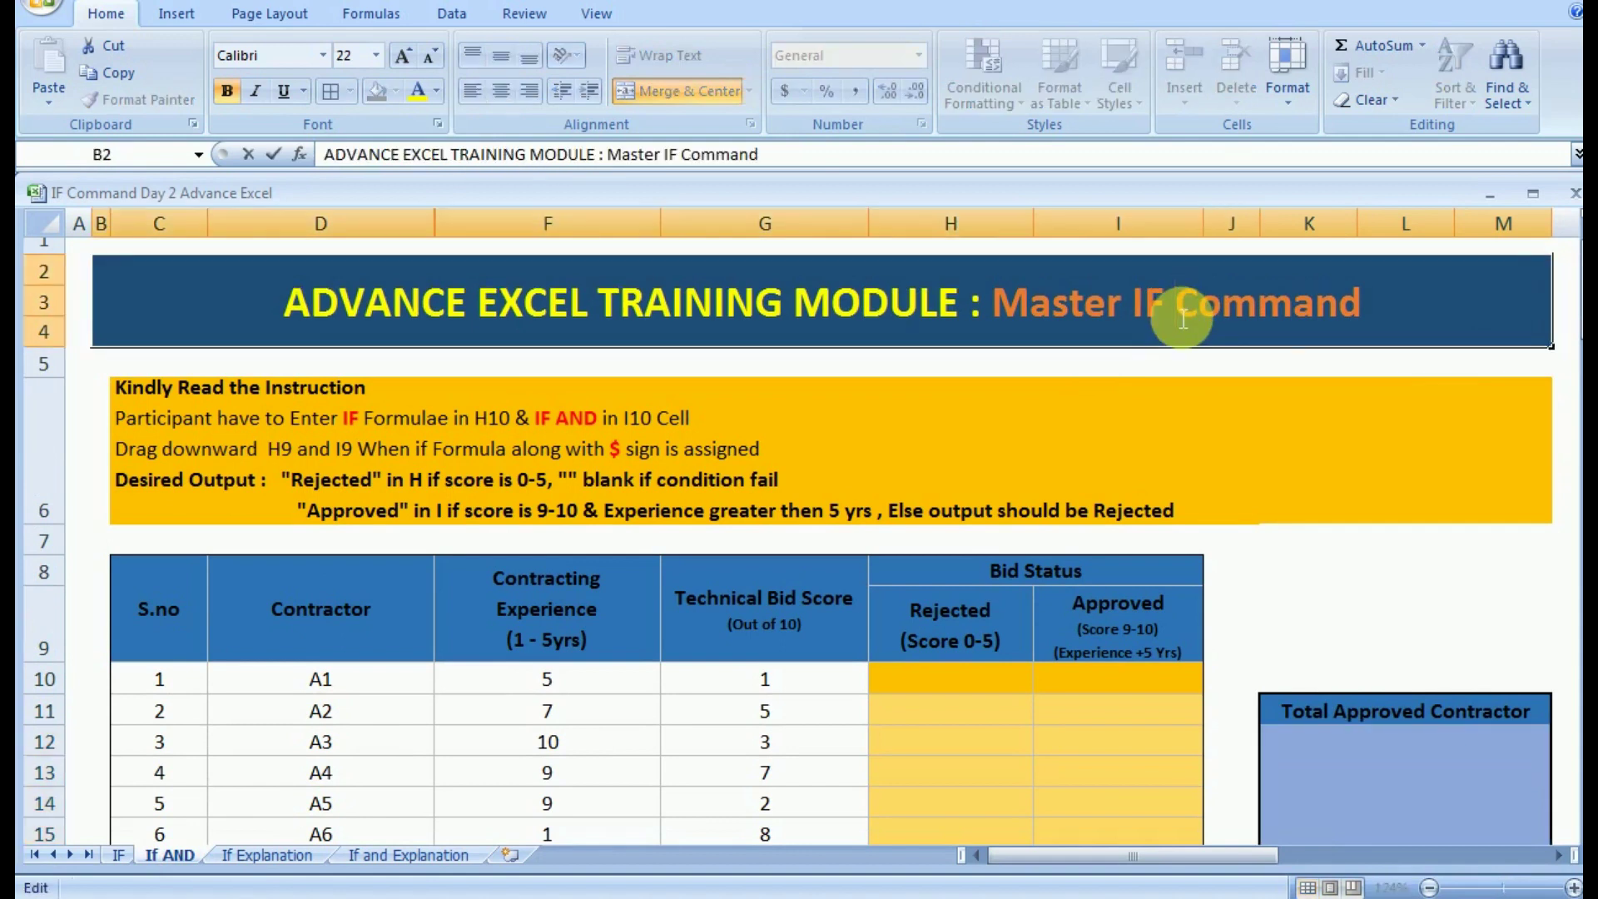
text(And)
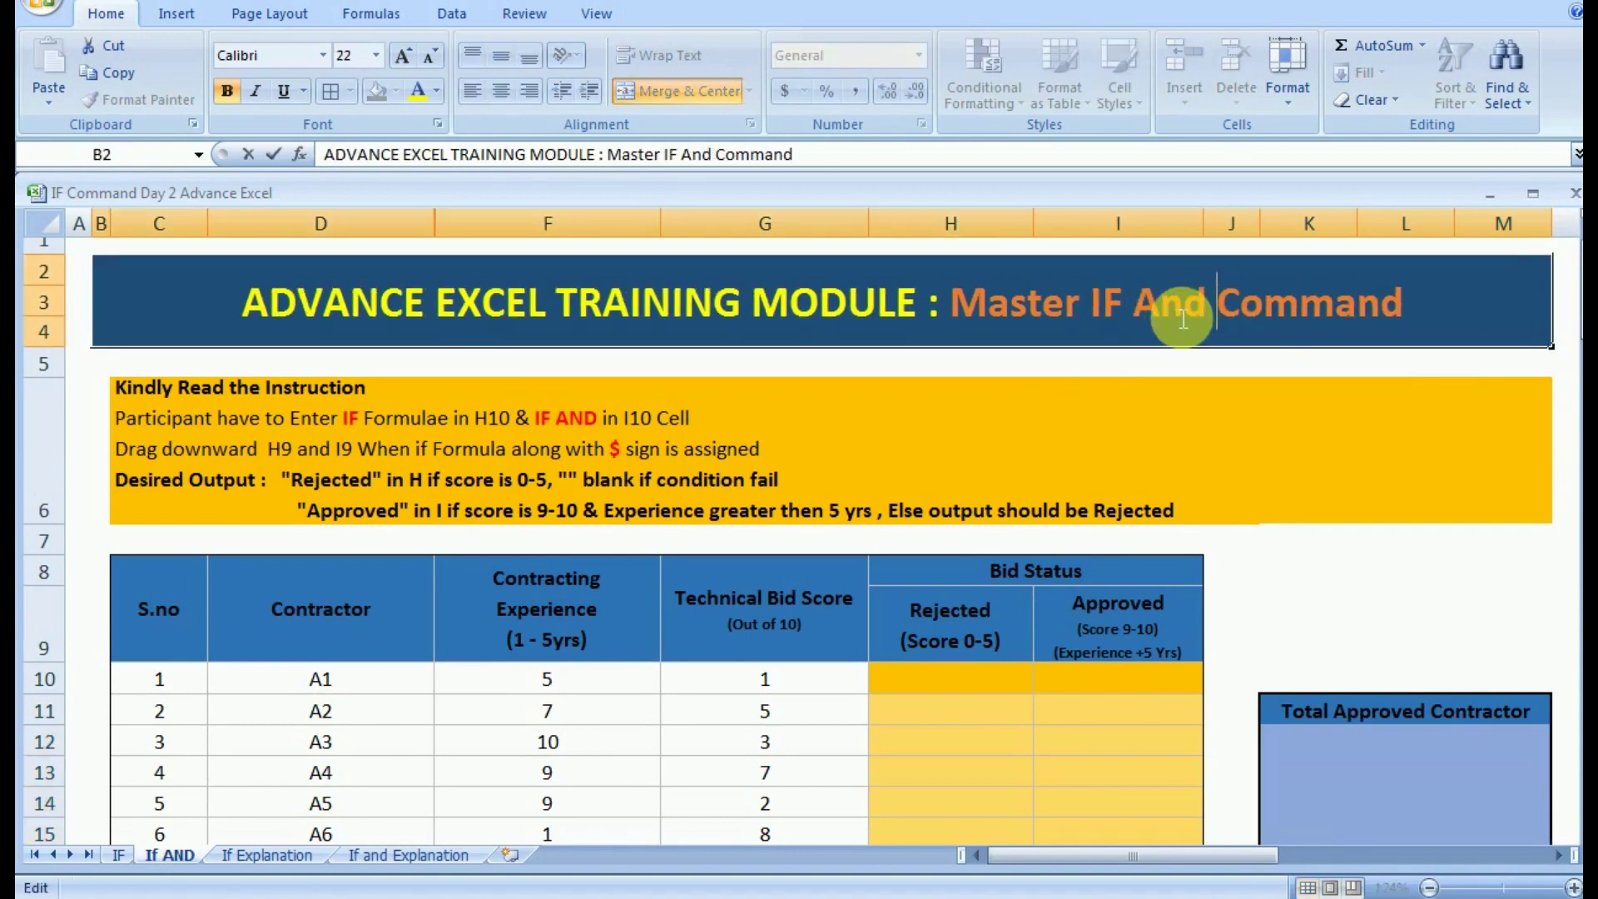
click(335, 443)
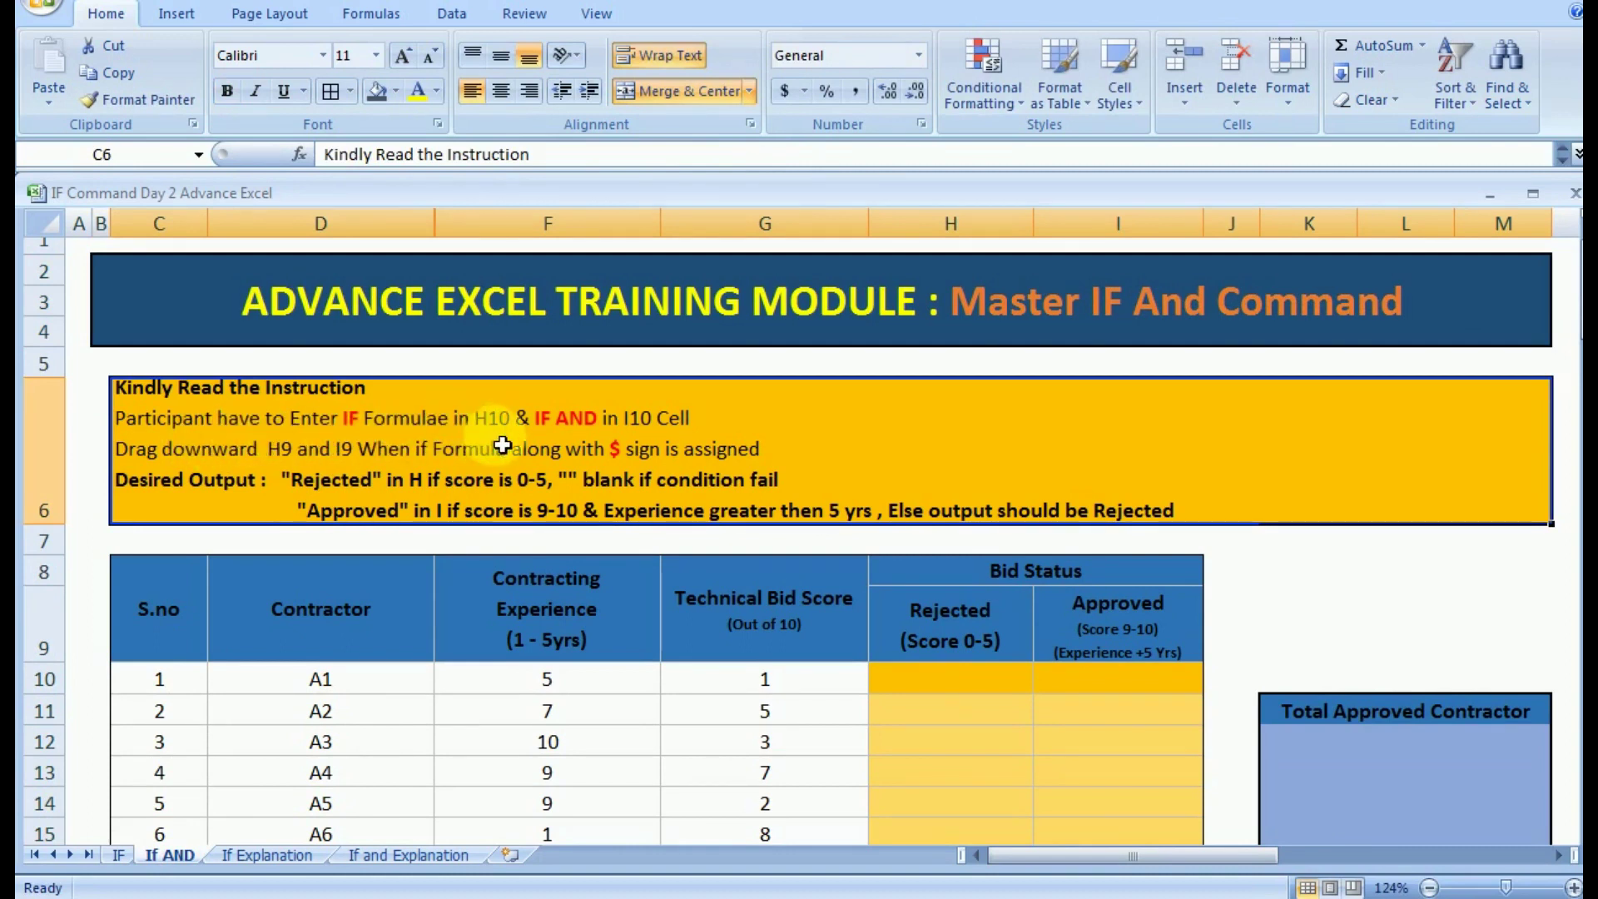
- Identify target cells H10 and I10 and the Rejected column, then select H10
click(936, 677)
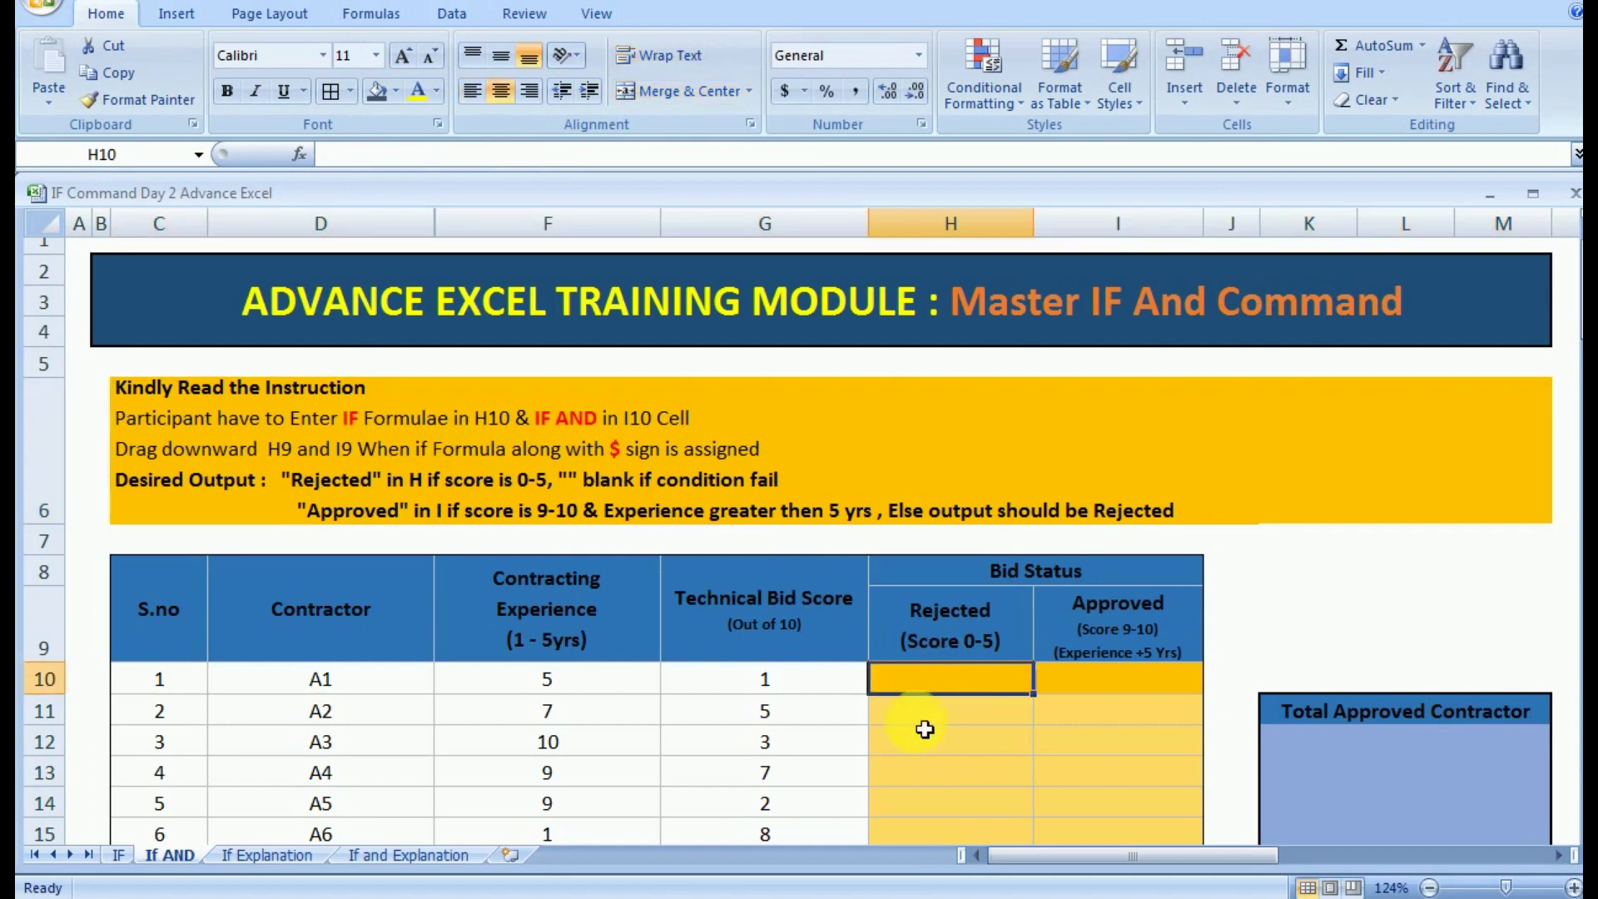
click(1120, 692)
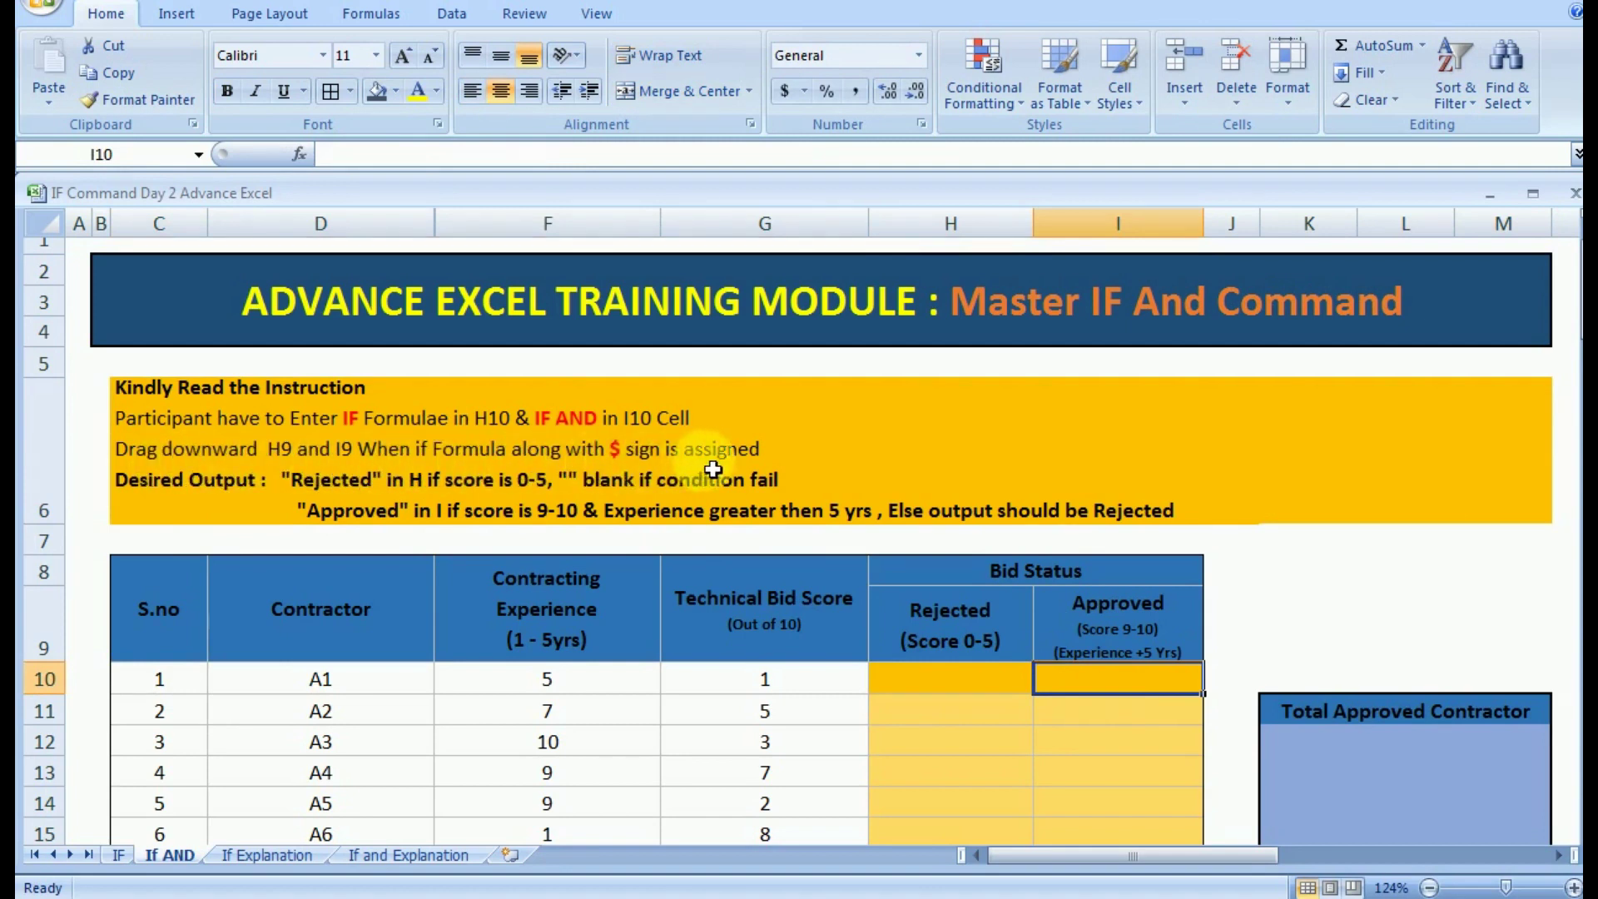
drag(940, 678, 953, 745)
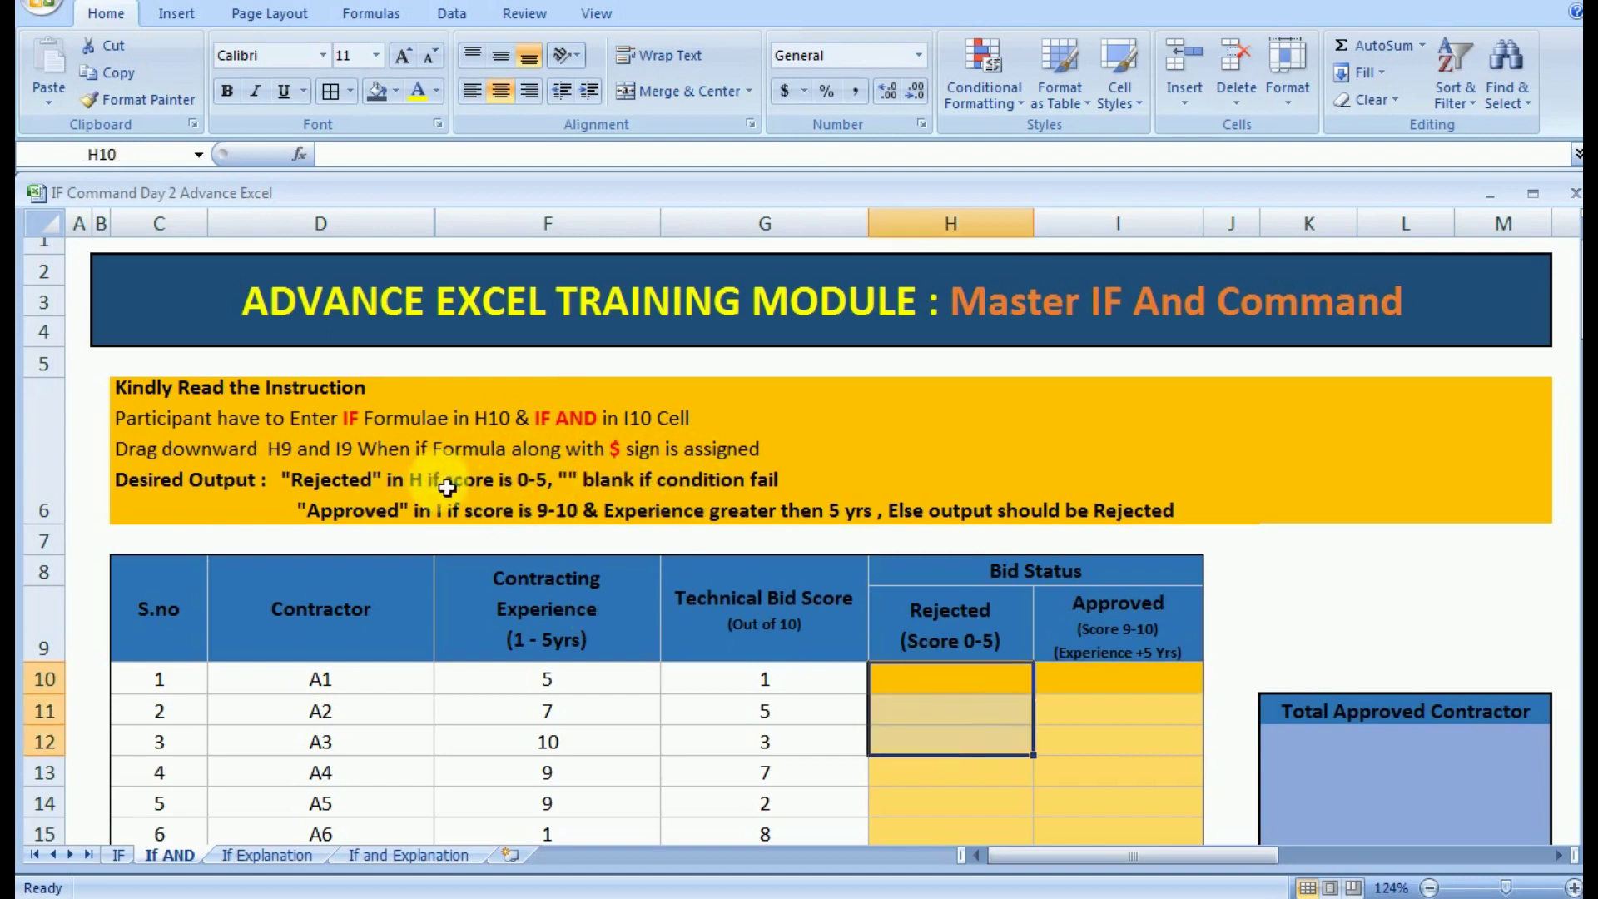
click(941, 685)
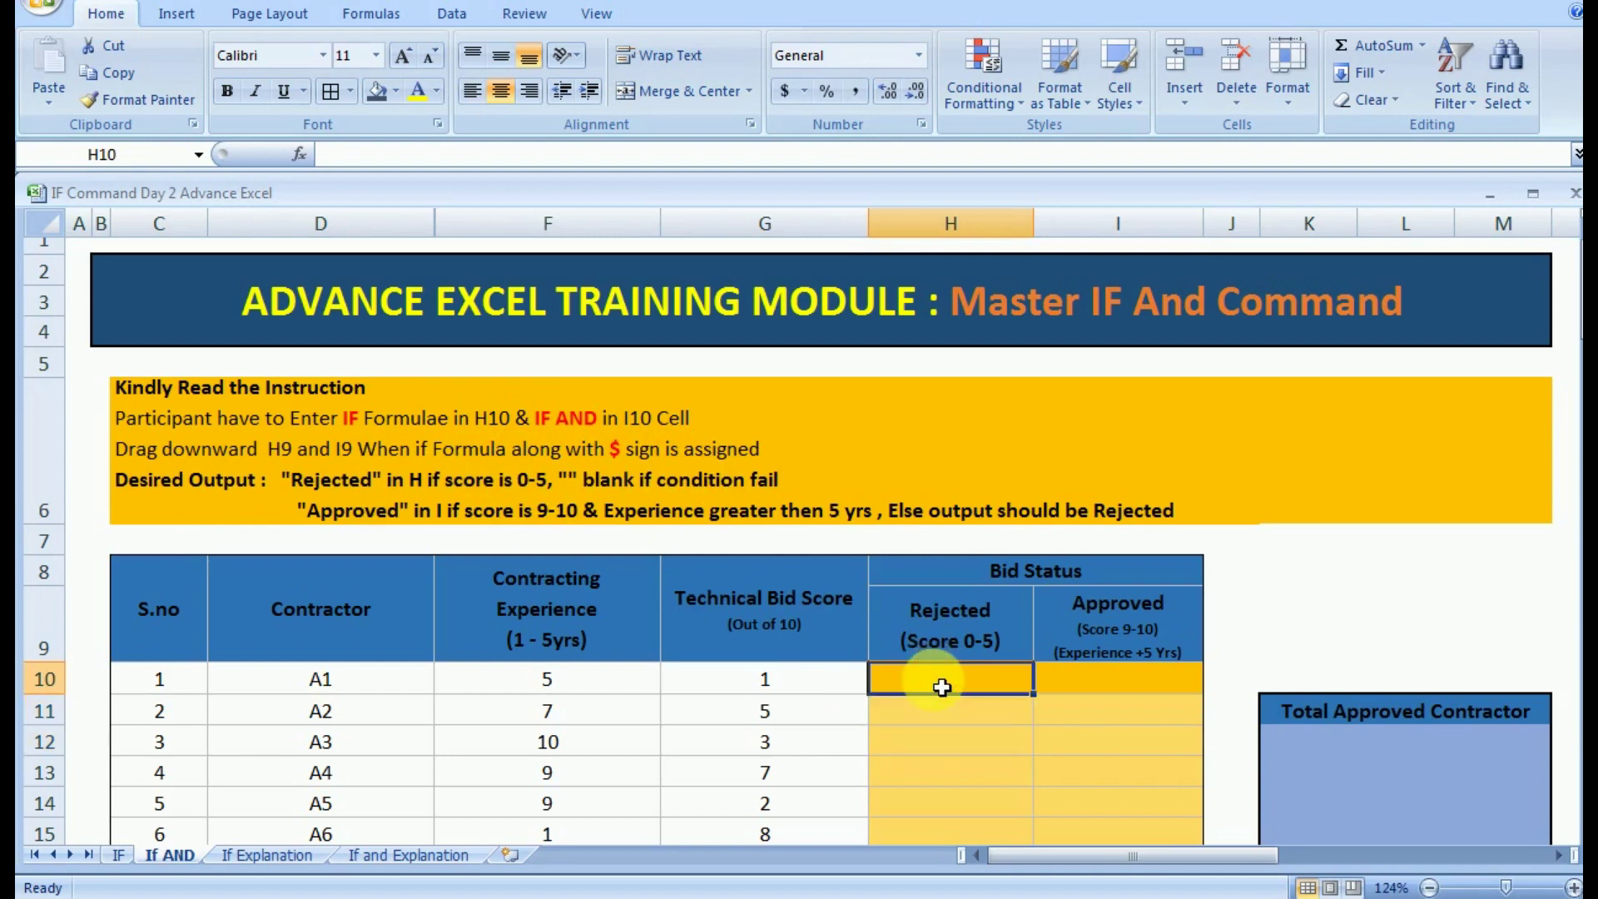
- Enter =+IF(G10<=5,"Rejected","") in H10, showing Rejected for contractor A1
text(+if()
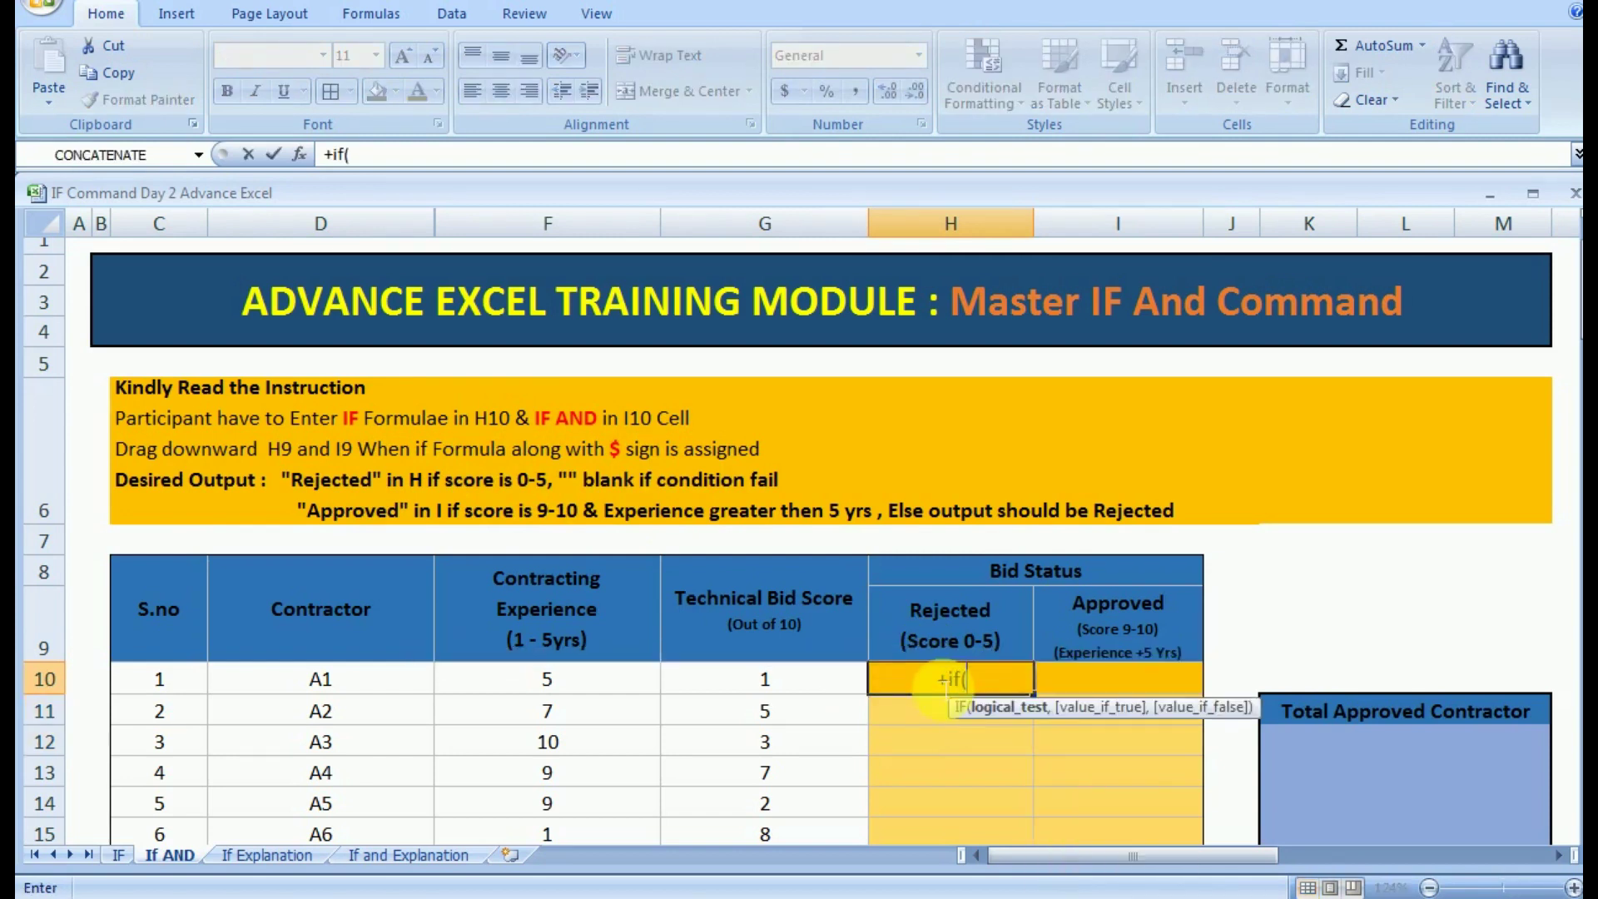
click(737, 681)
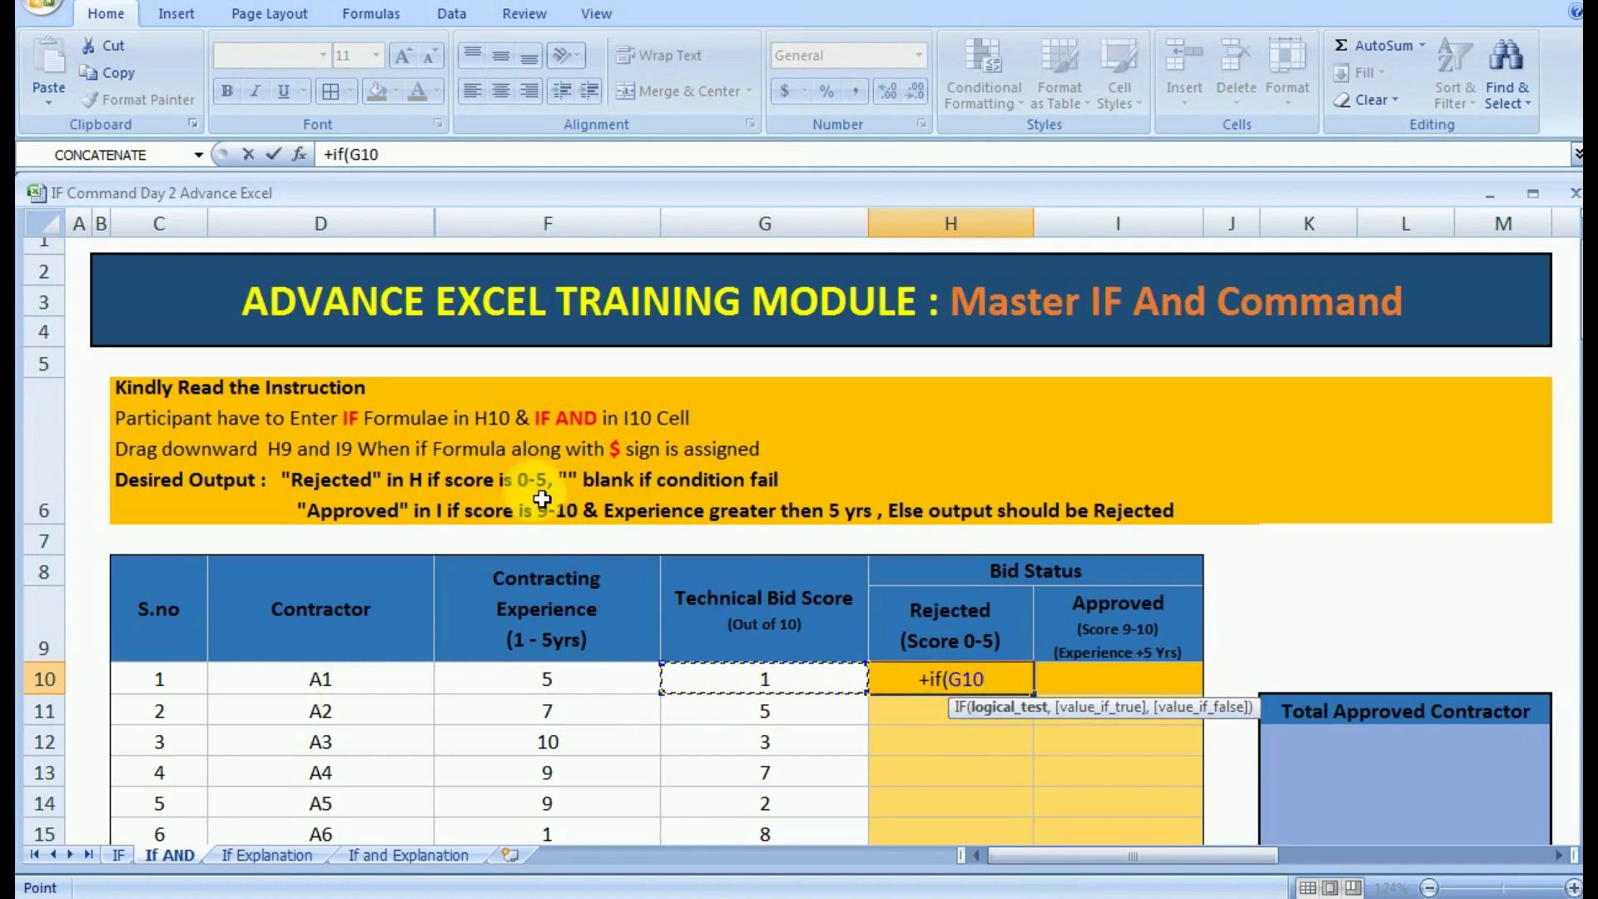
text(<=)
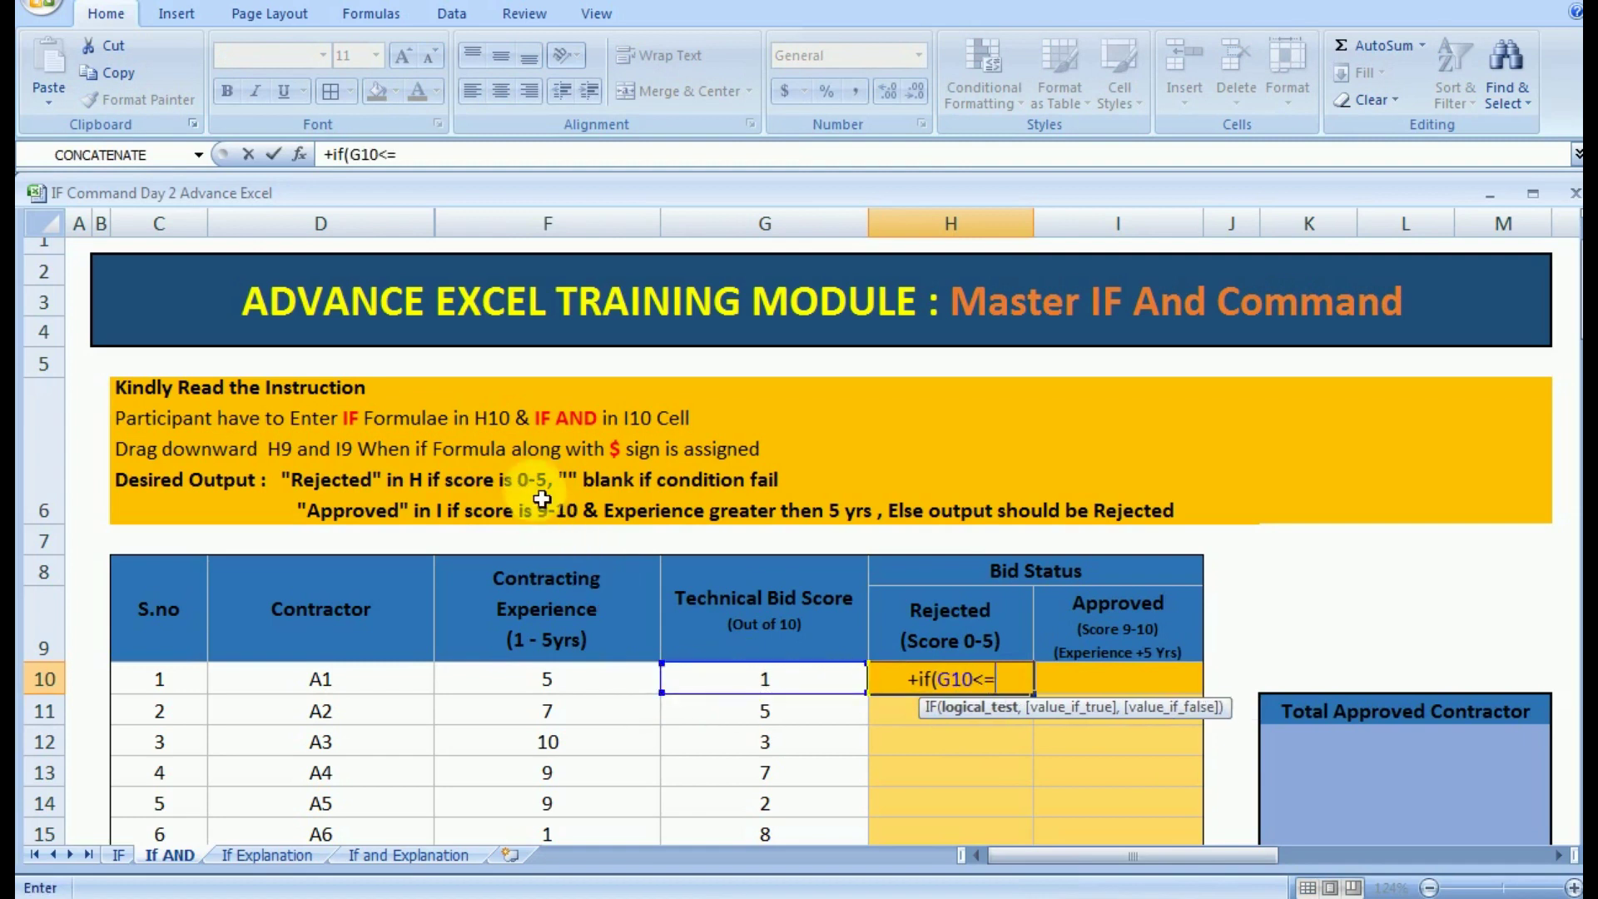
text(5)
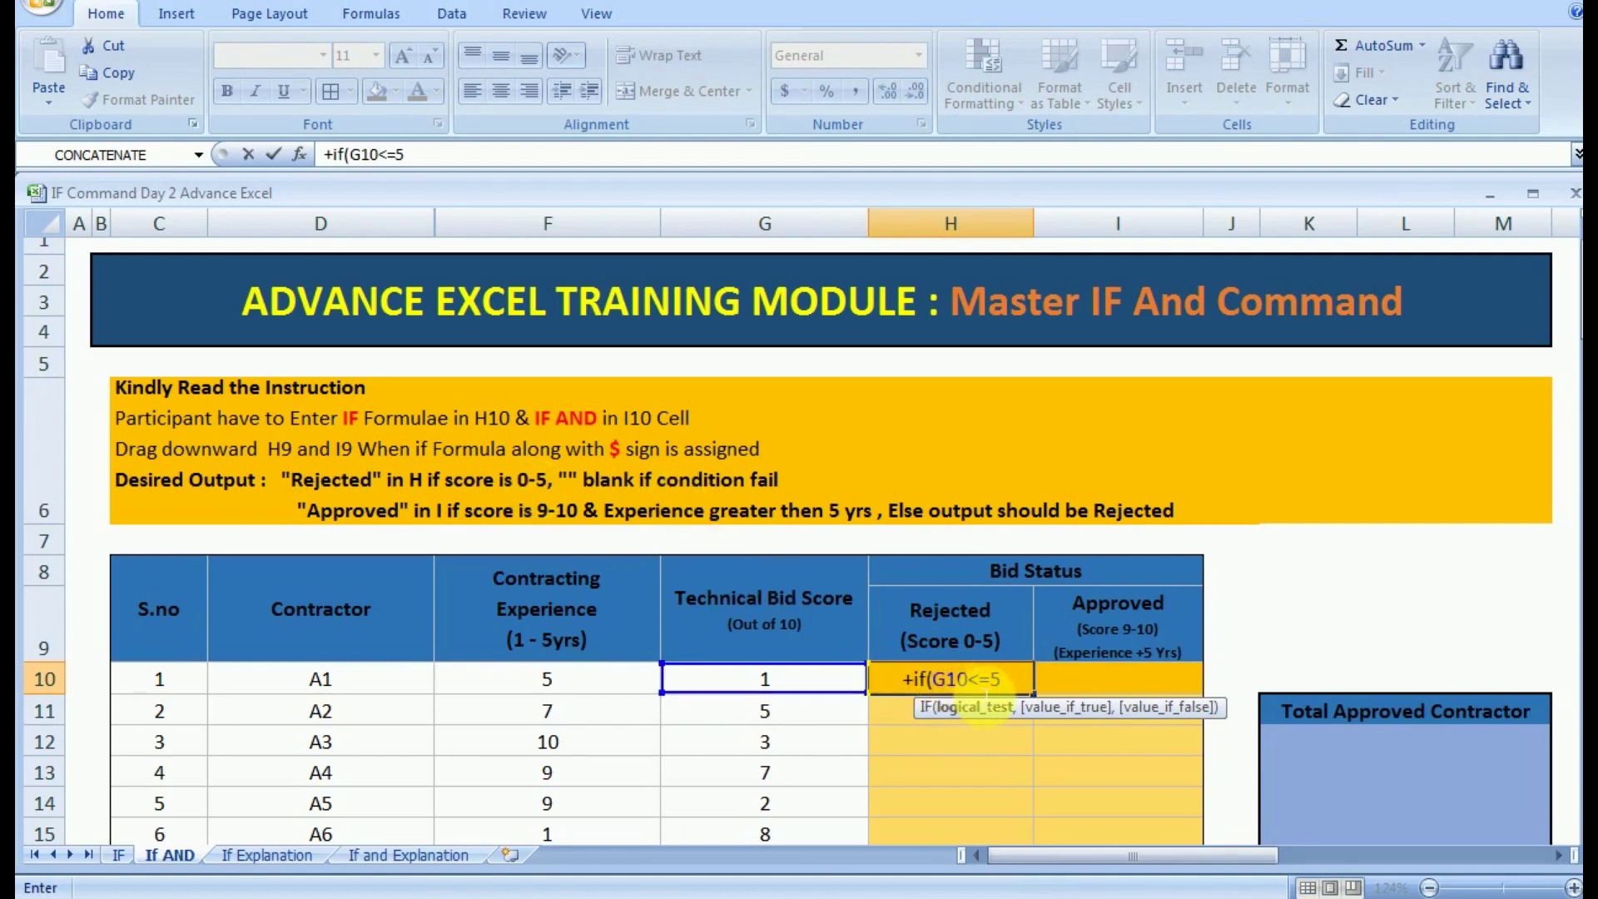
text(,)
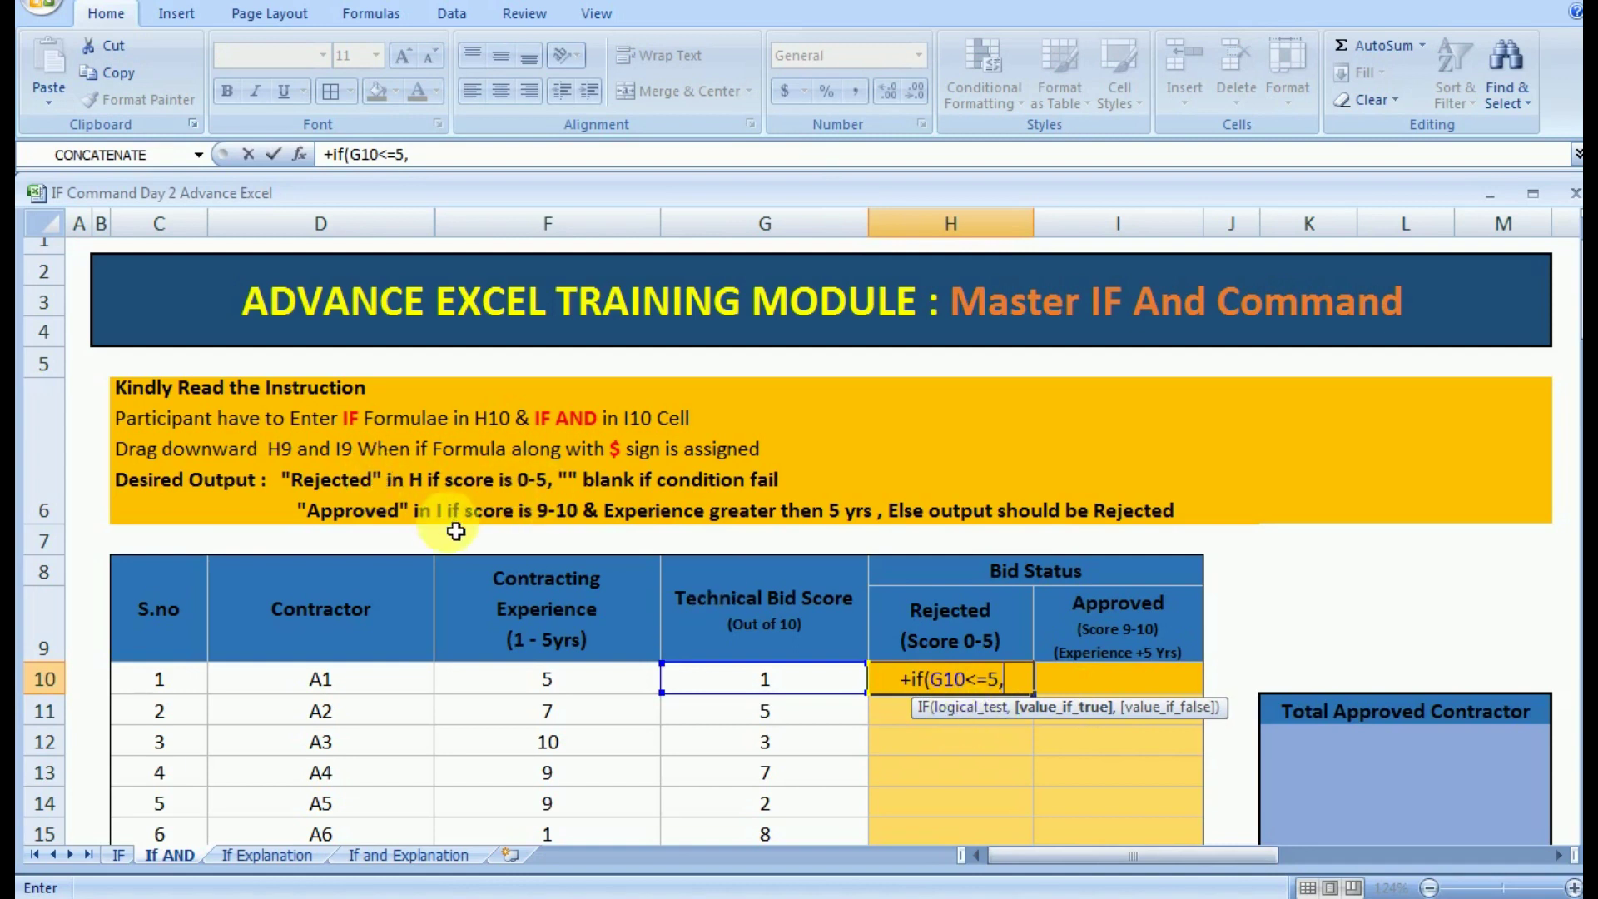
text("Rej)
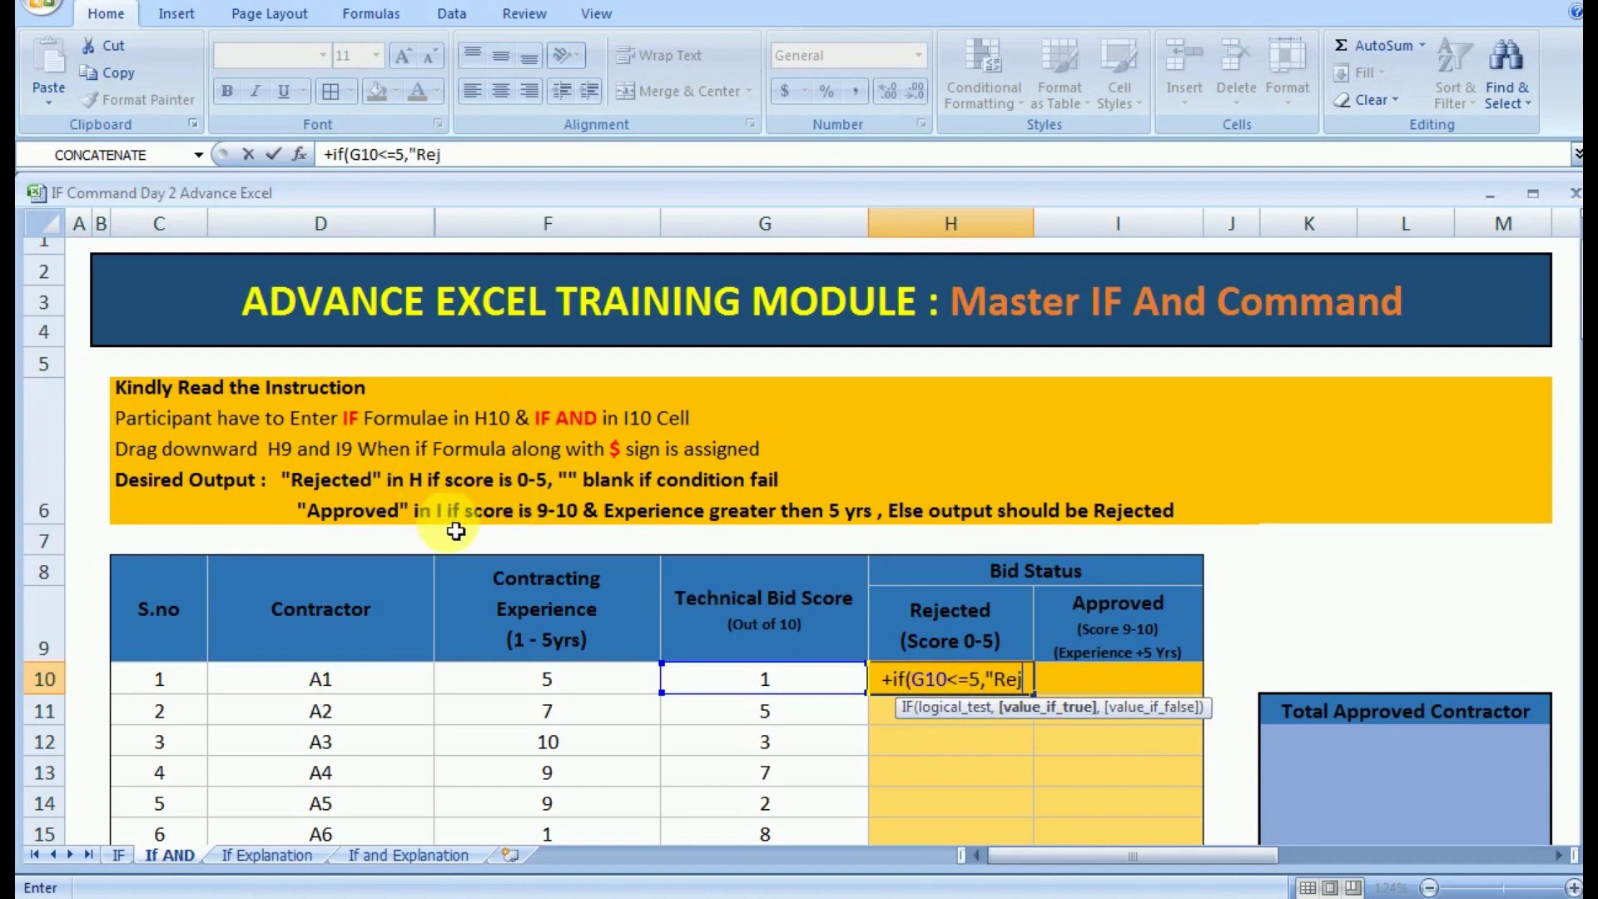
text(ect)
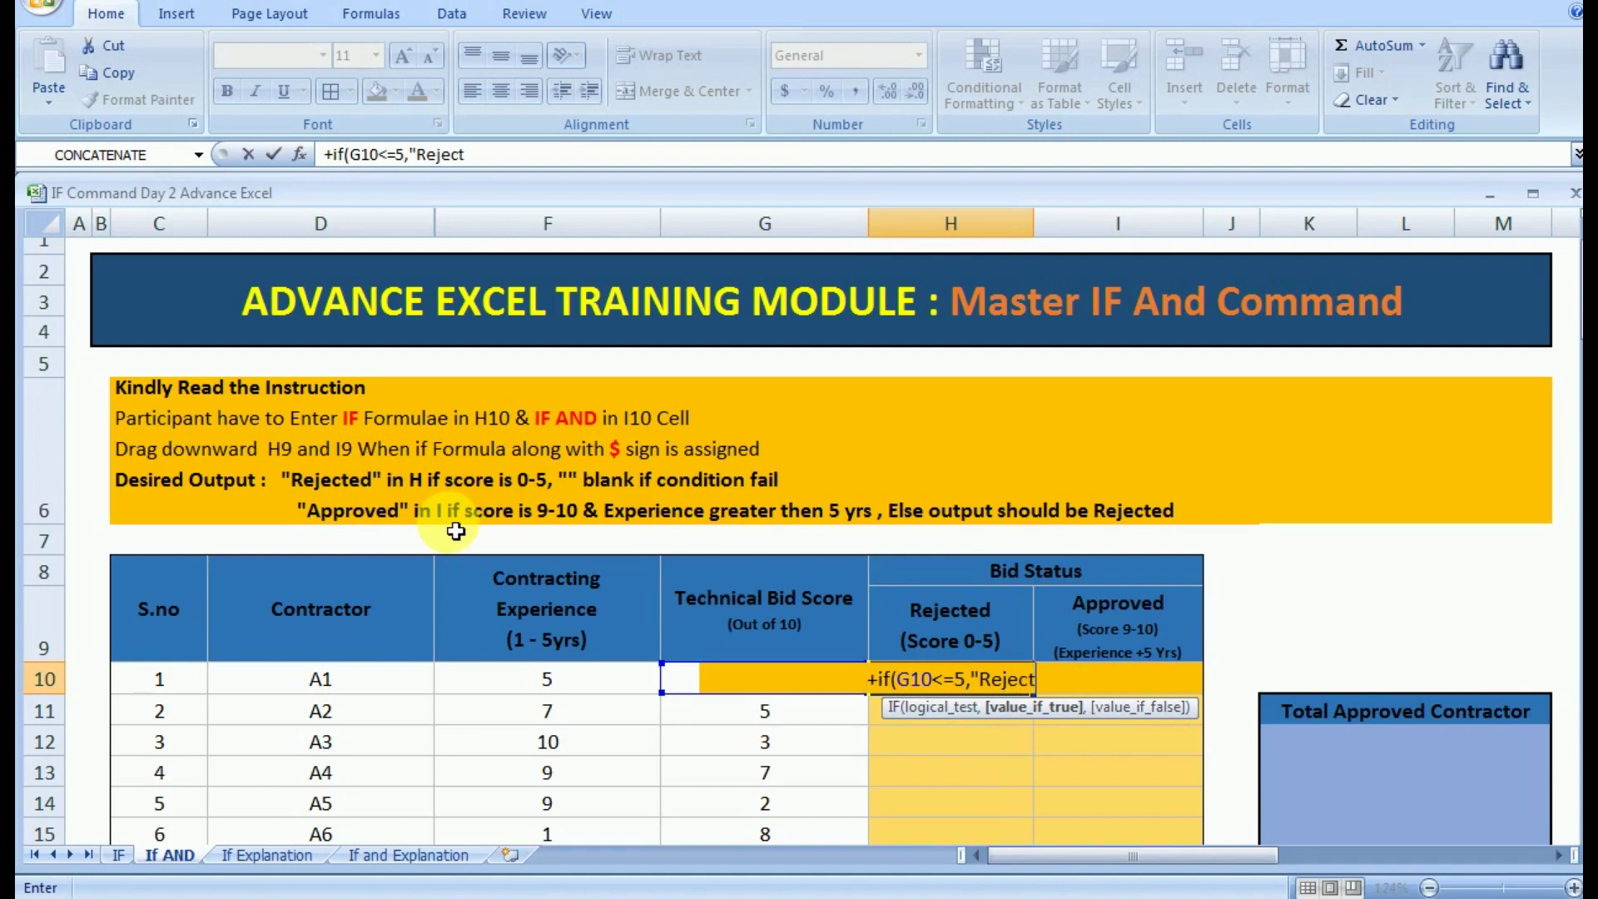
text(ed")
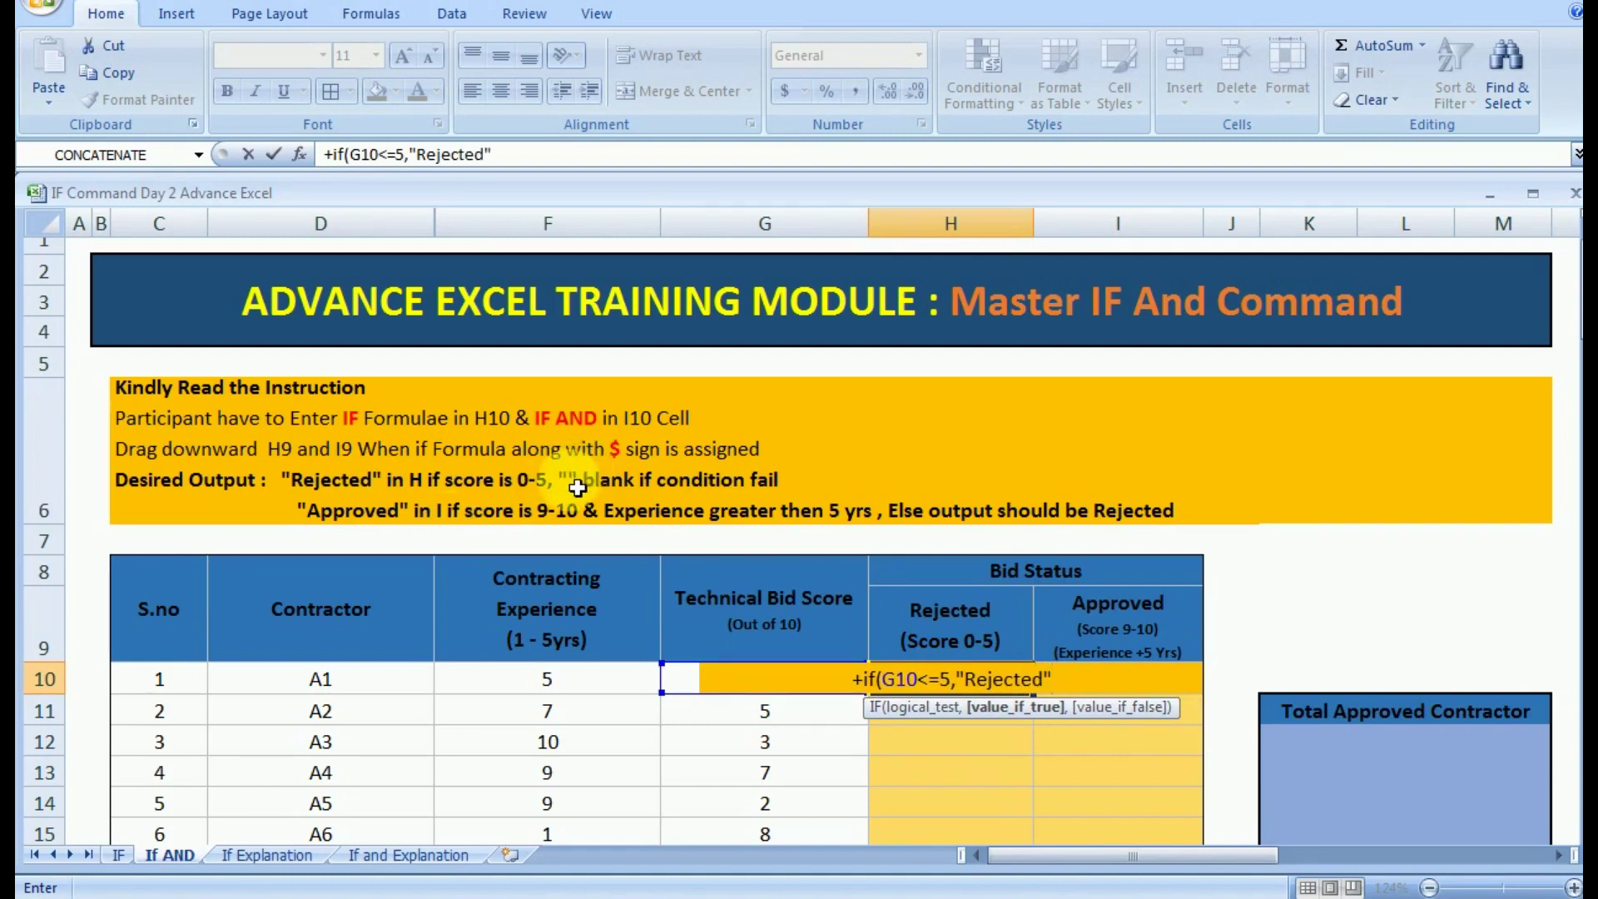
text(,)
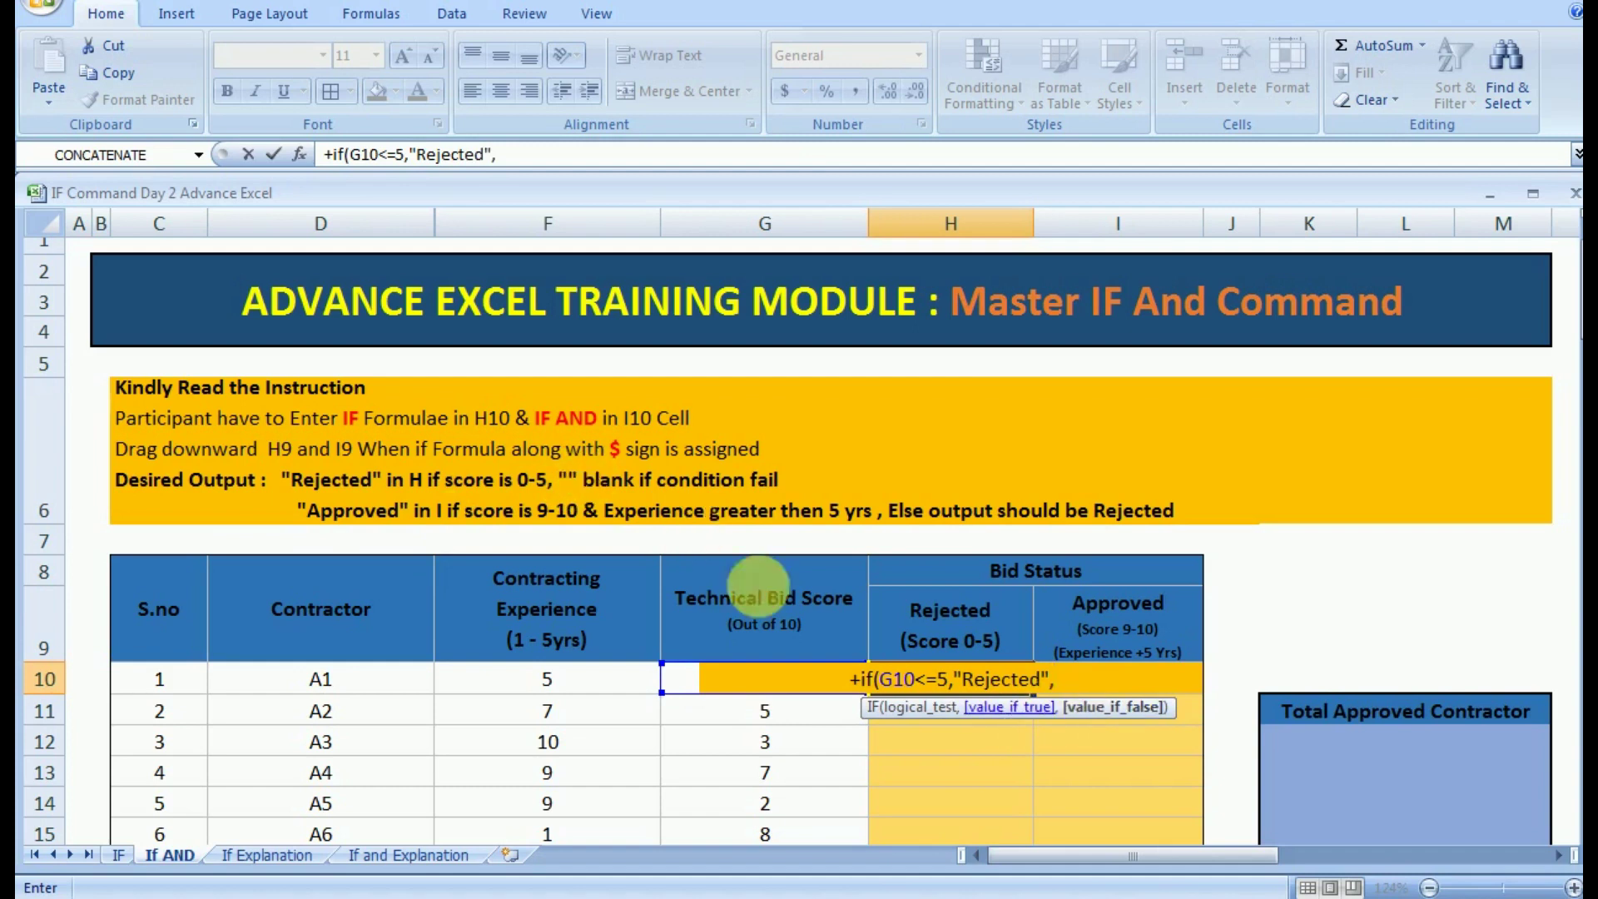
text("")
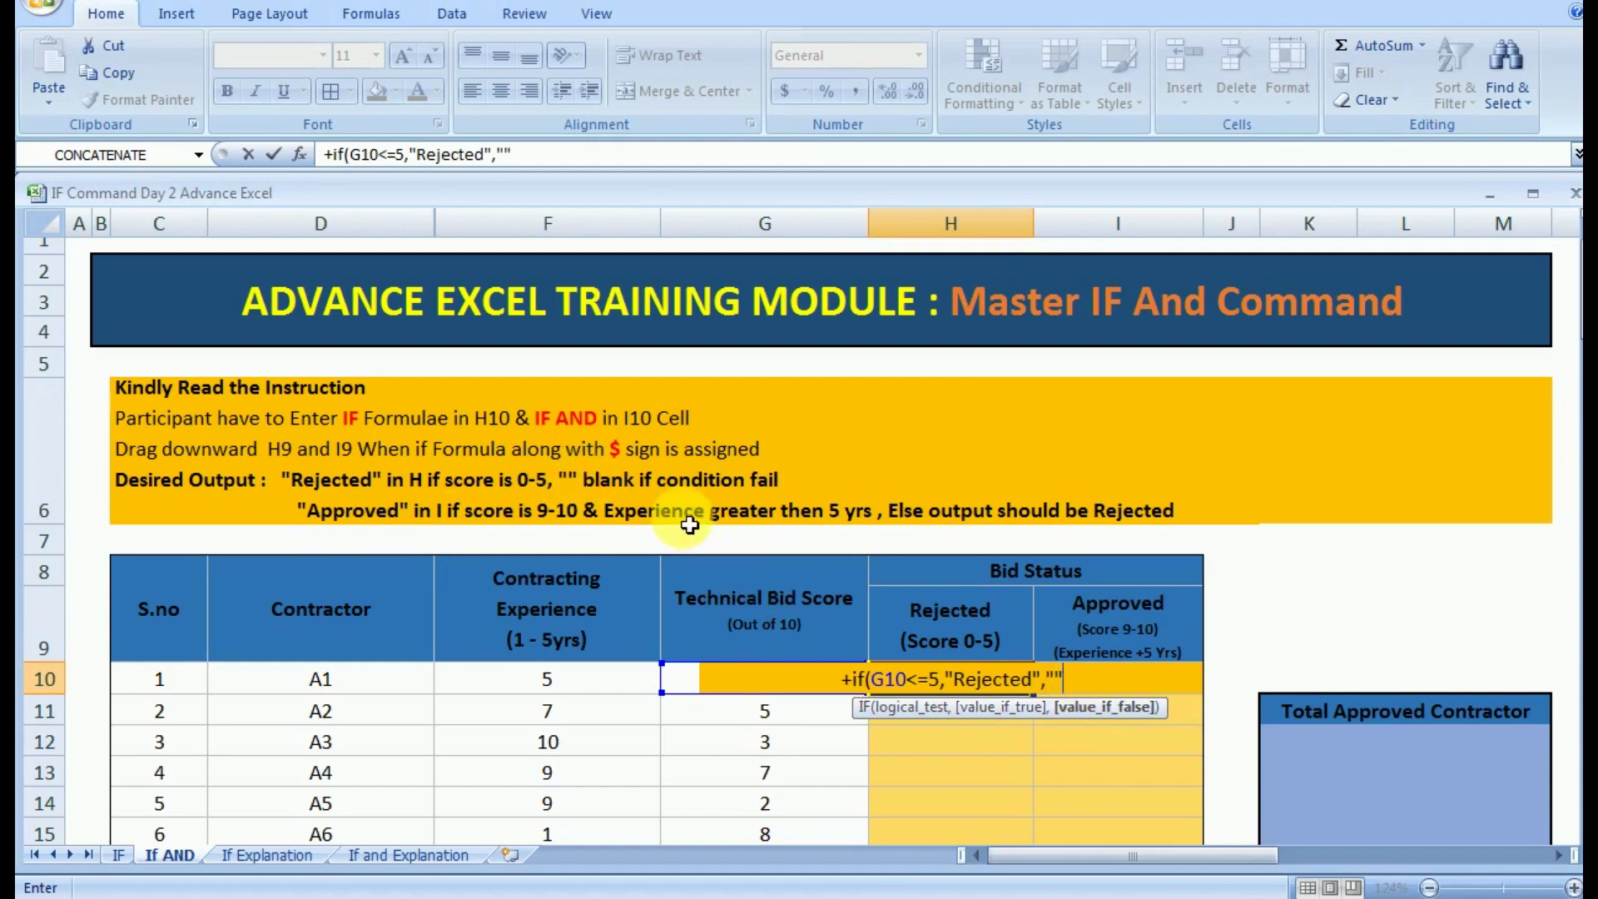
text())
key(Return)
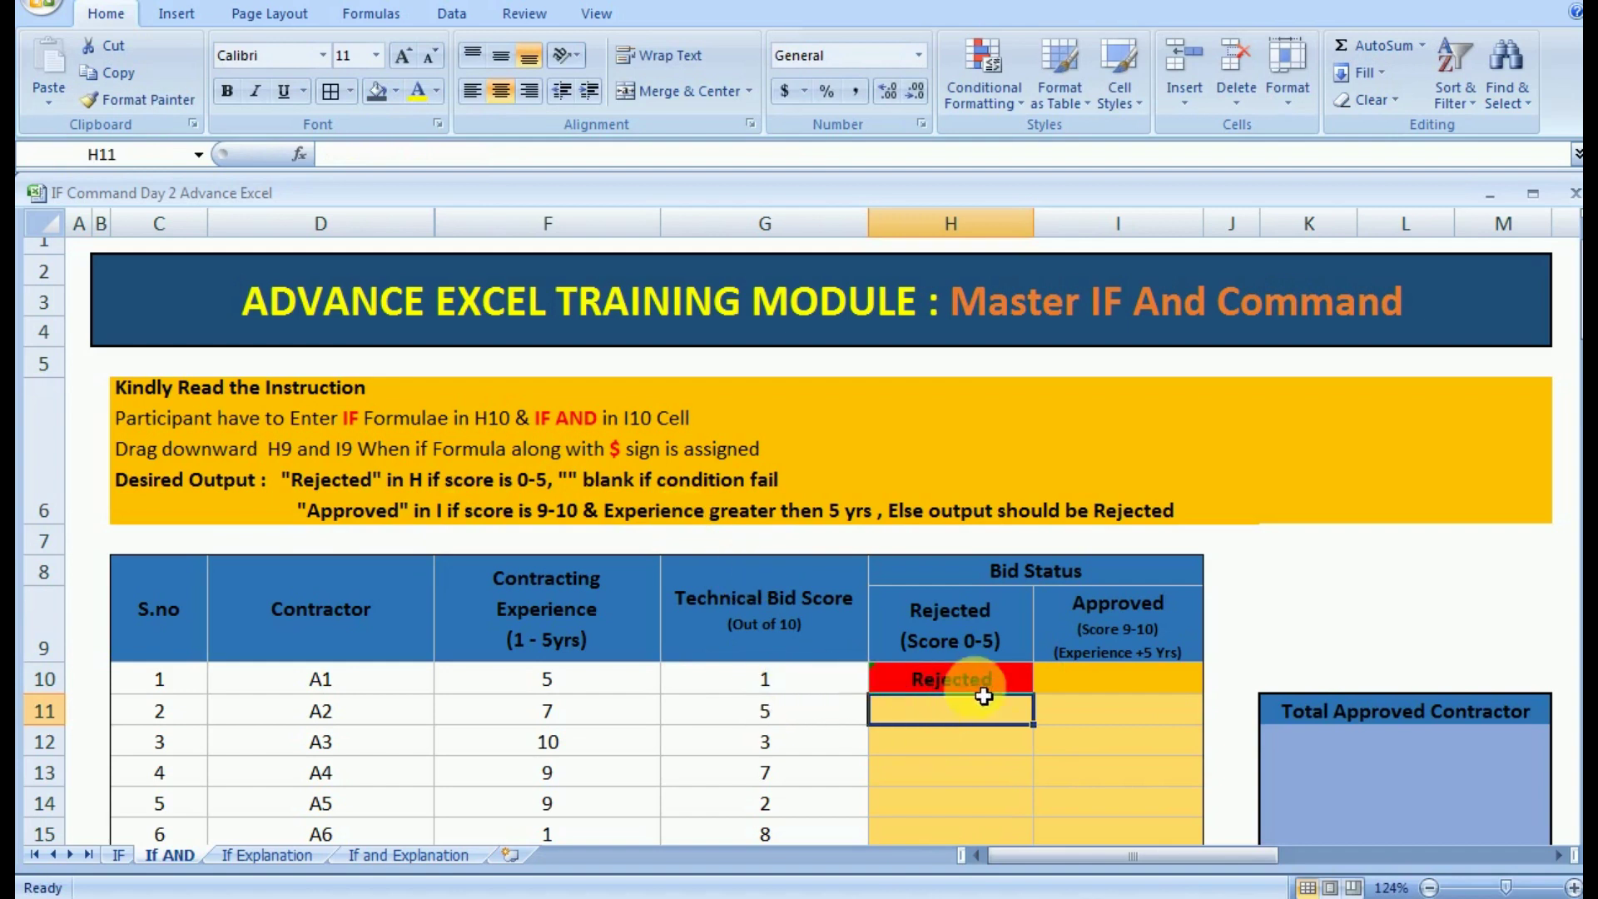
click(1091, 685)
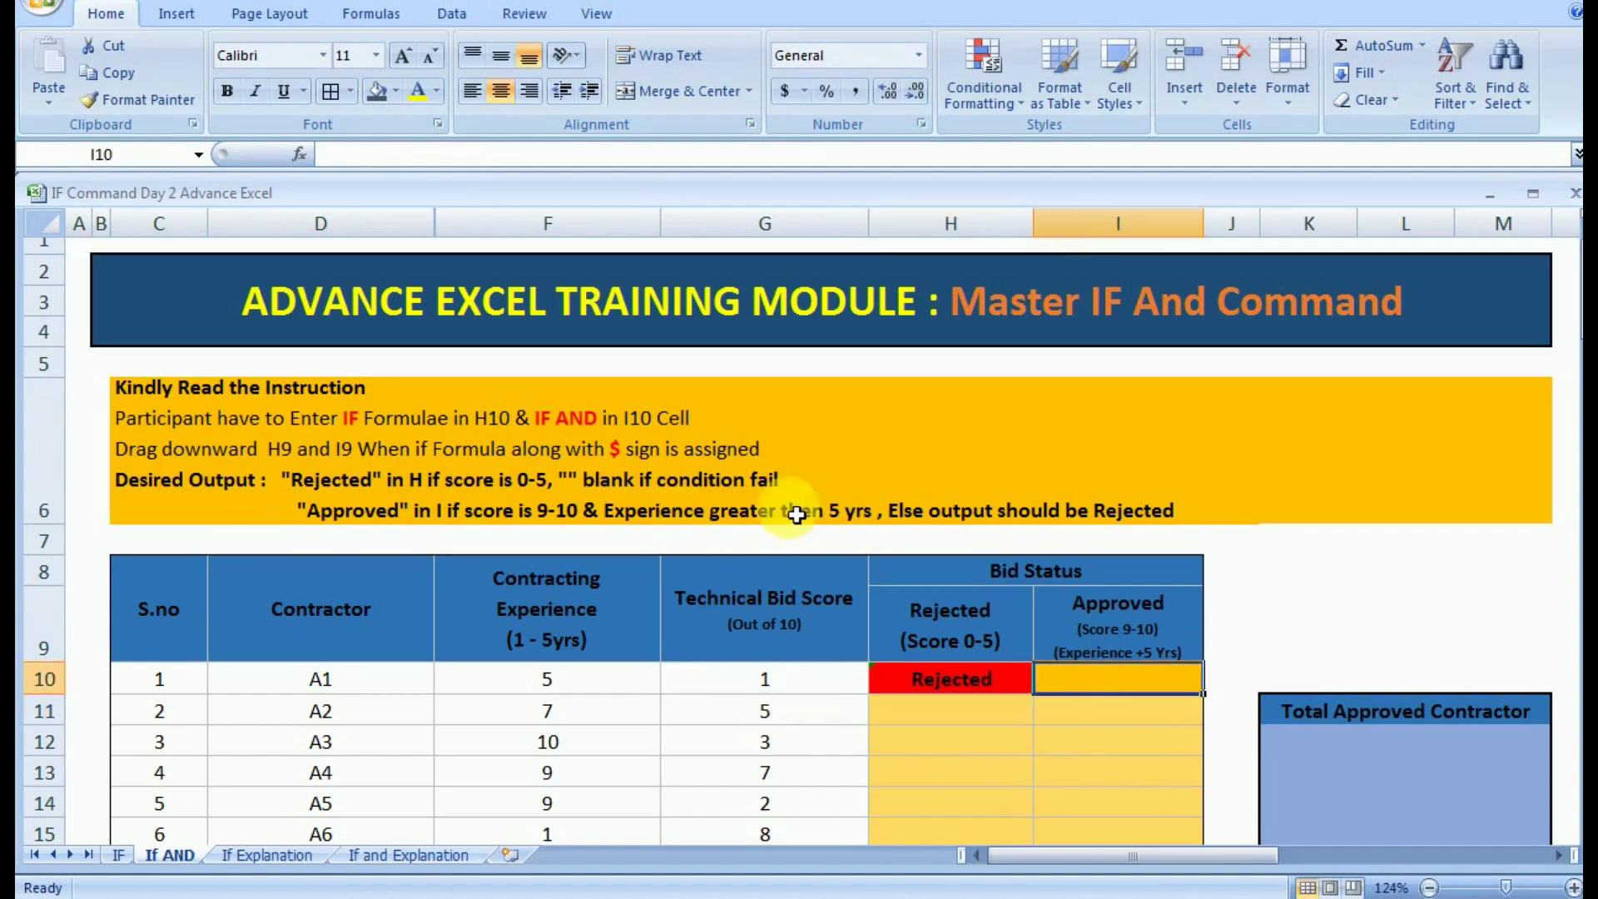
- Enter =+IF(AND(G10>8,F10>5),"Approved","Rejected") in I10
text(+)
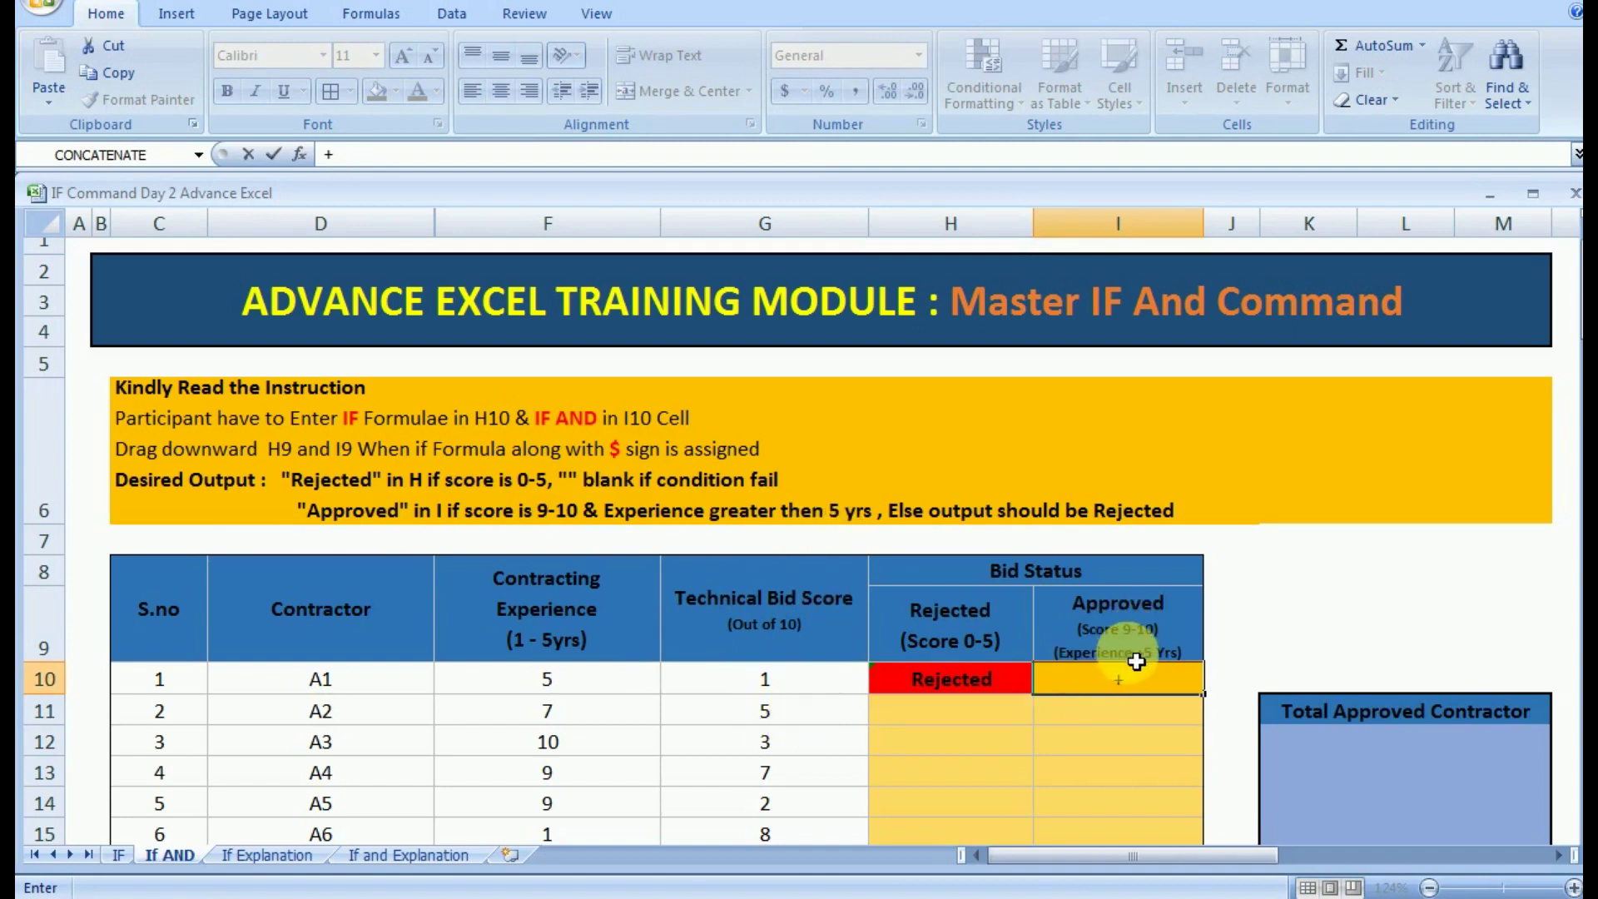
text(if()
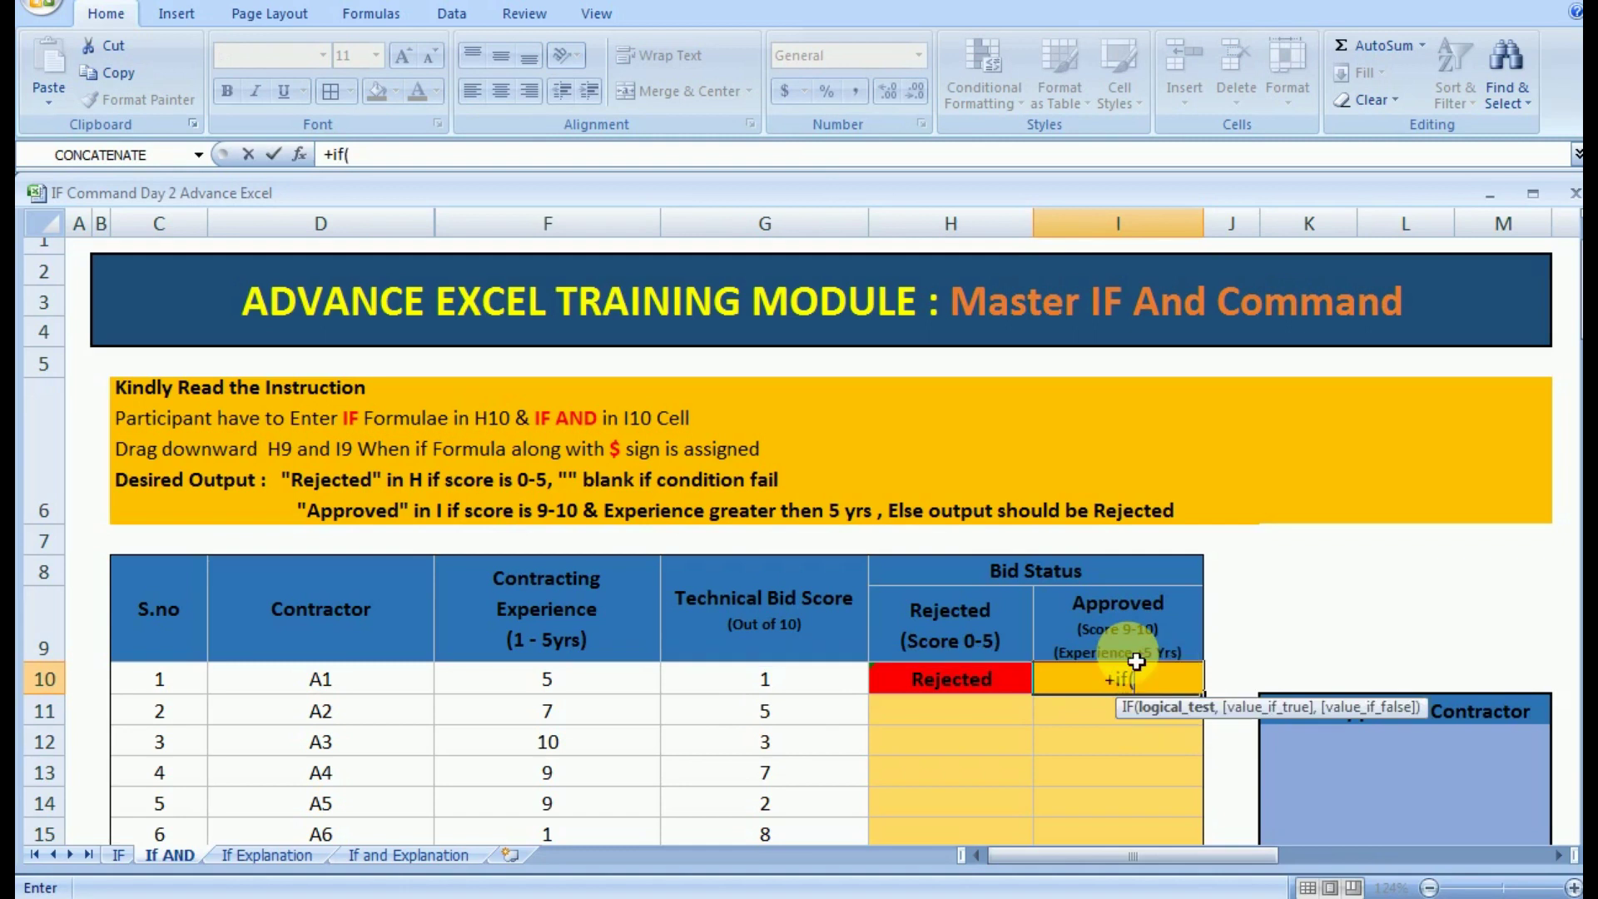
text(and()
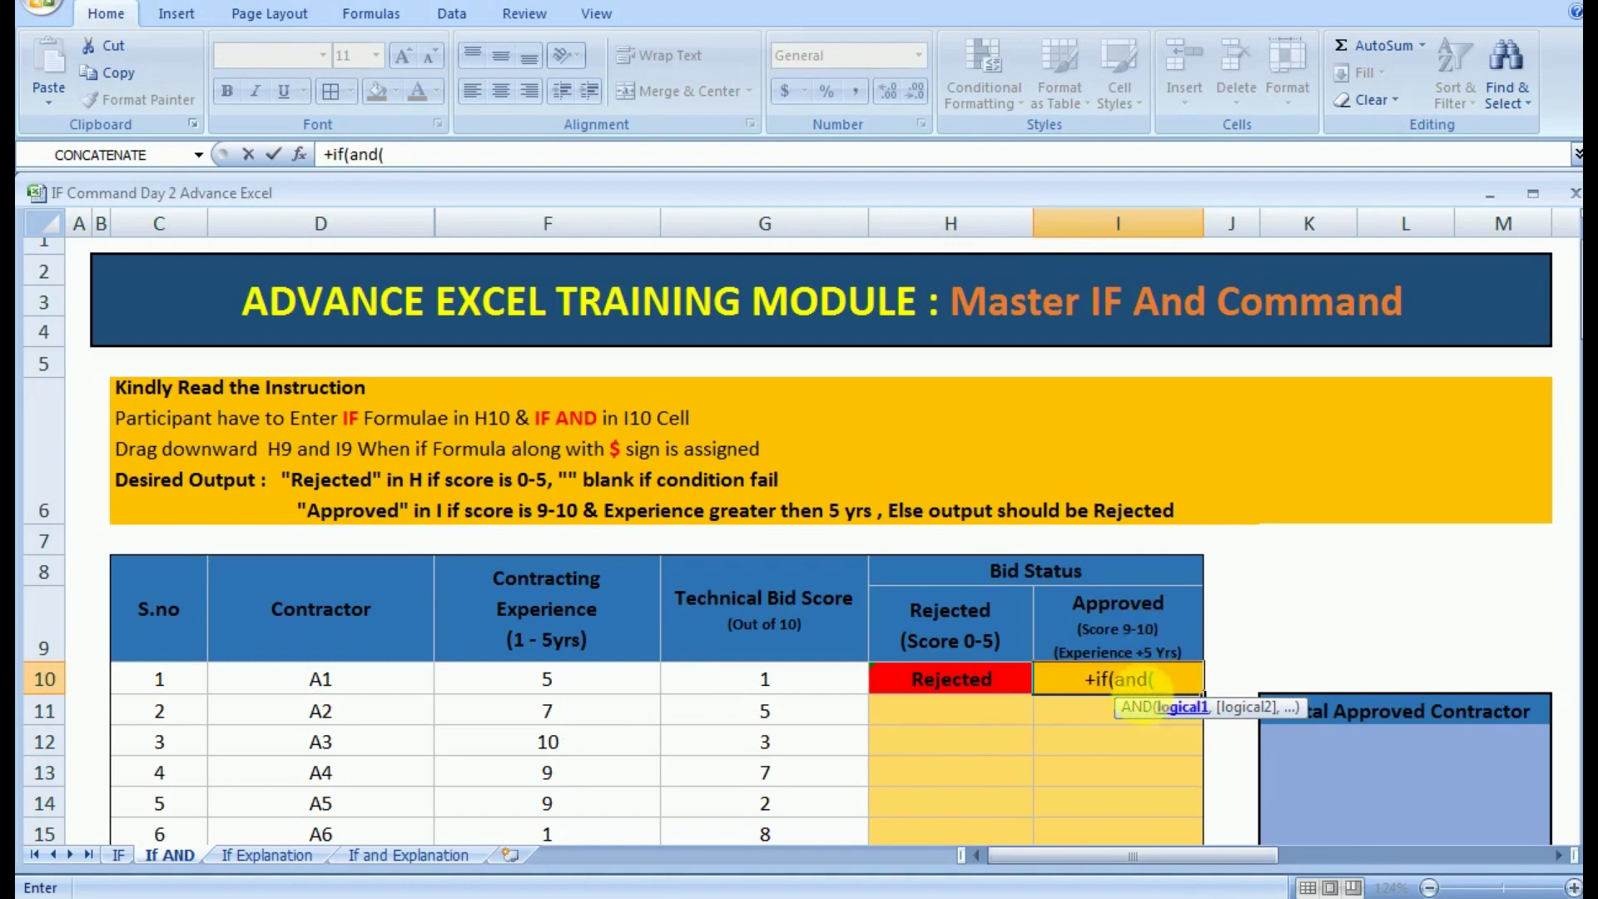
click(769, 683)
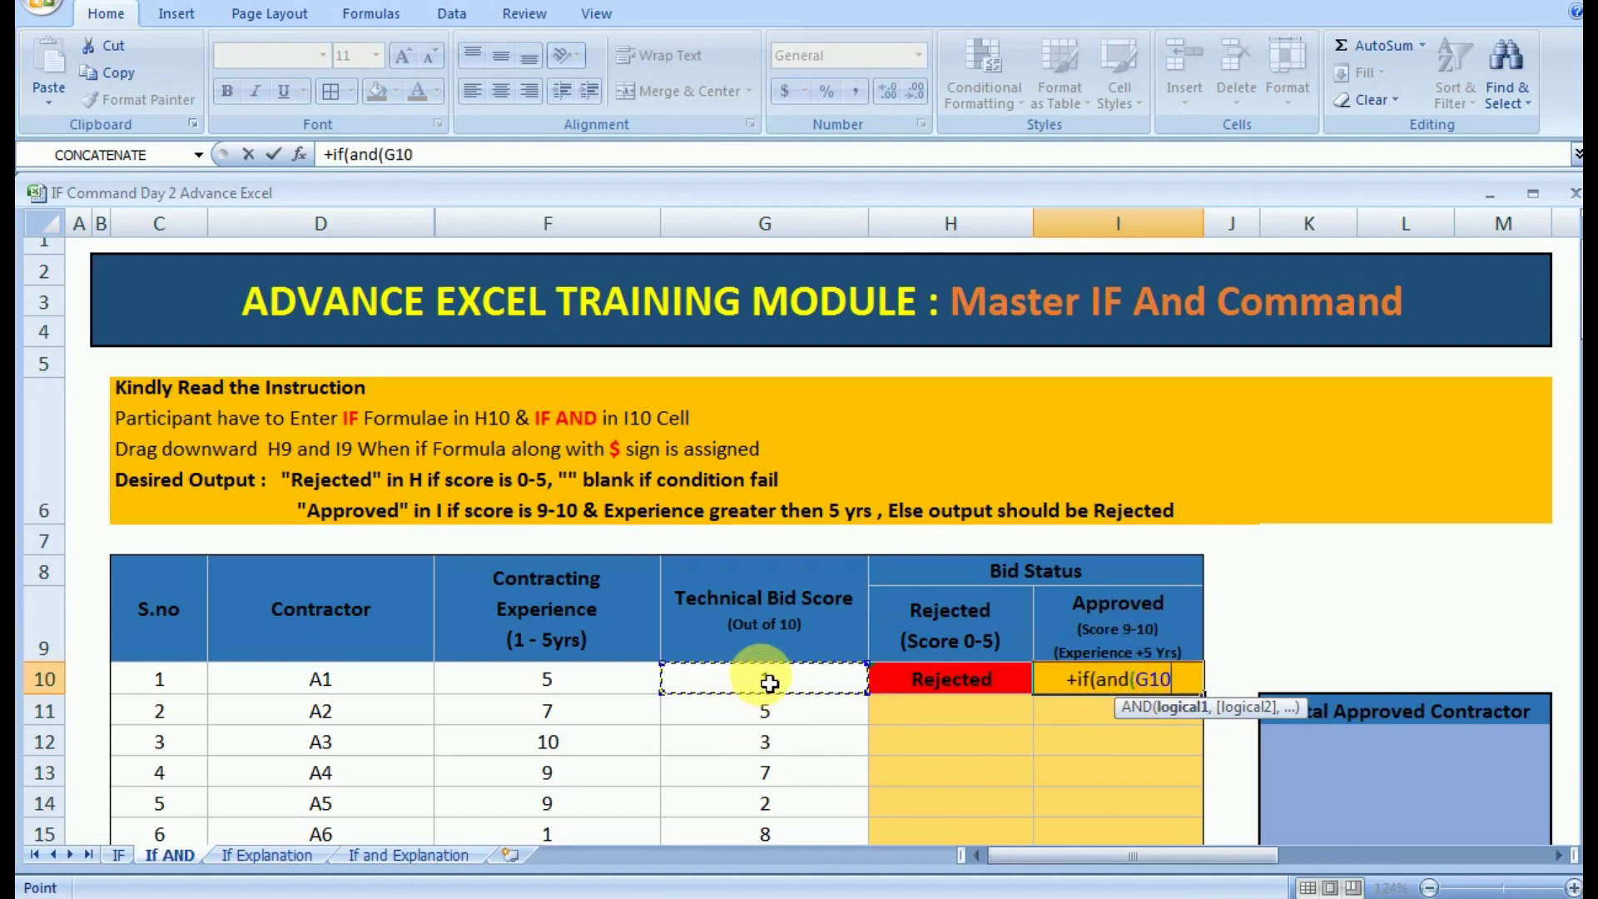
text(>8)
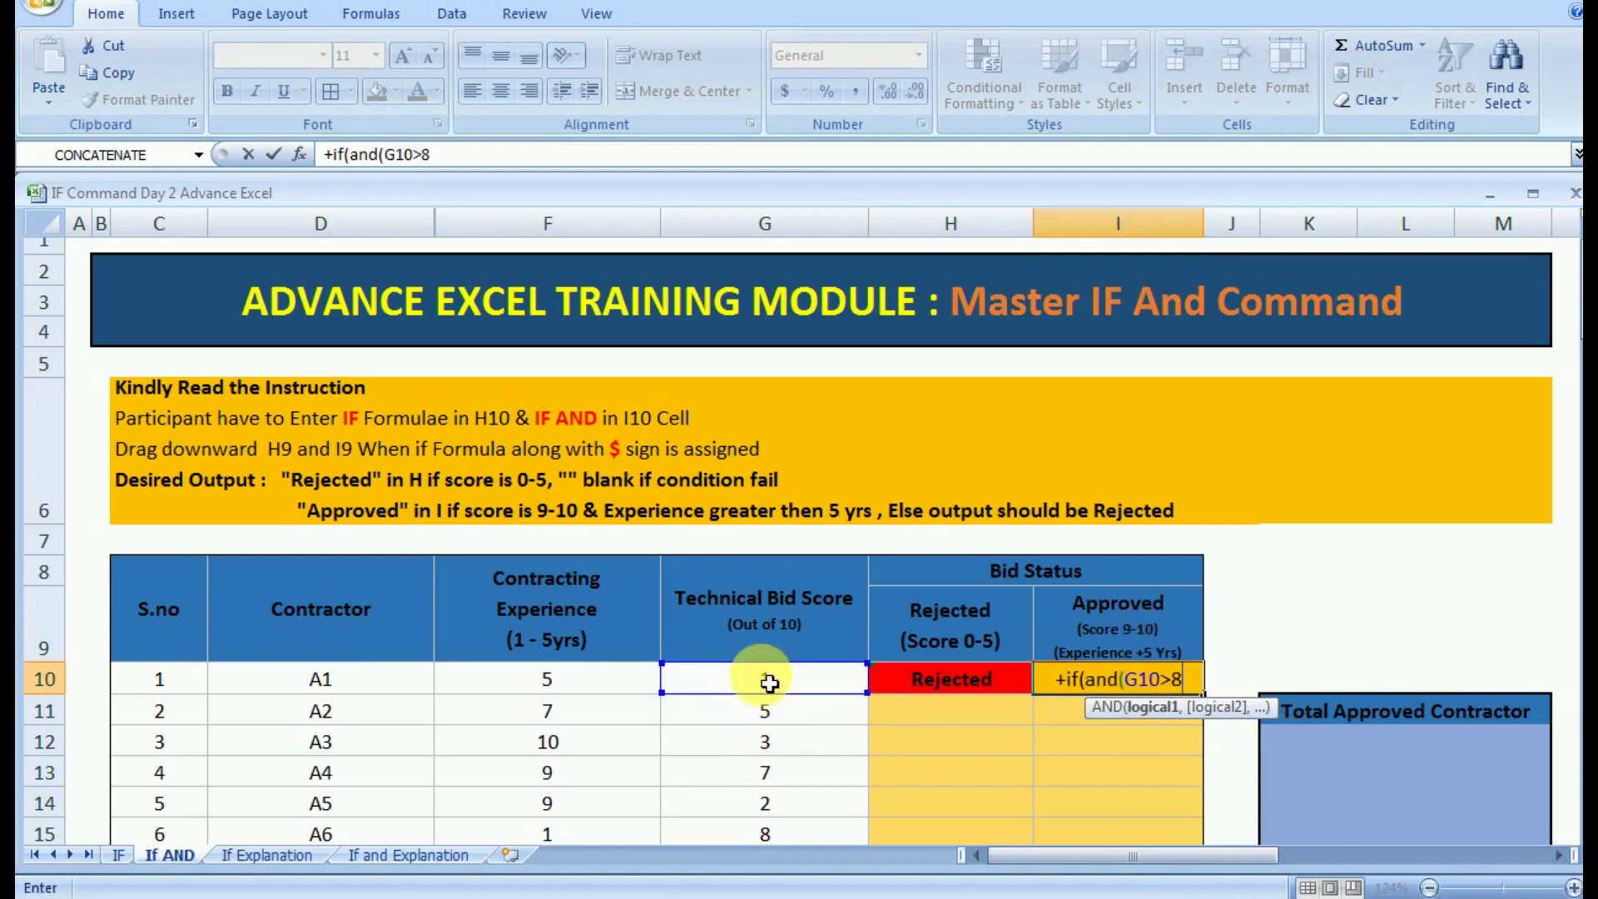
text(,)
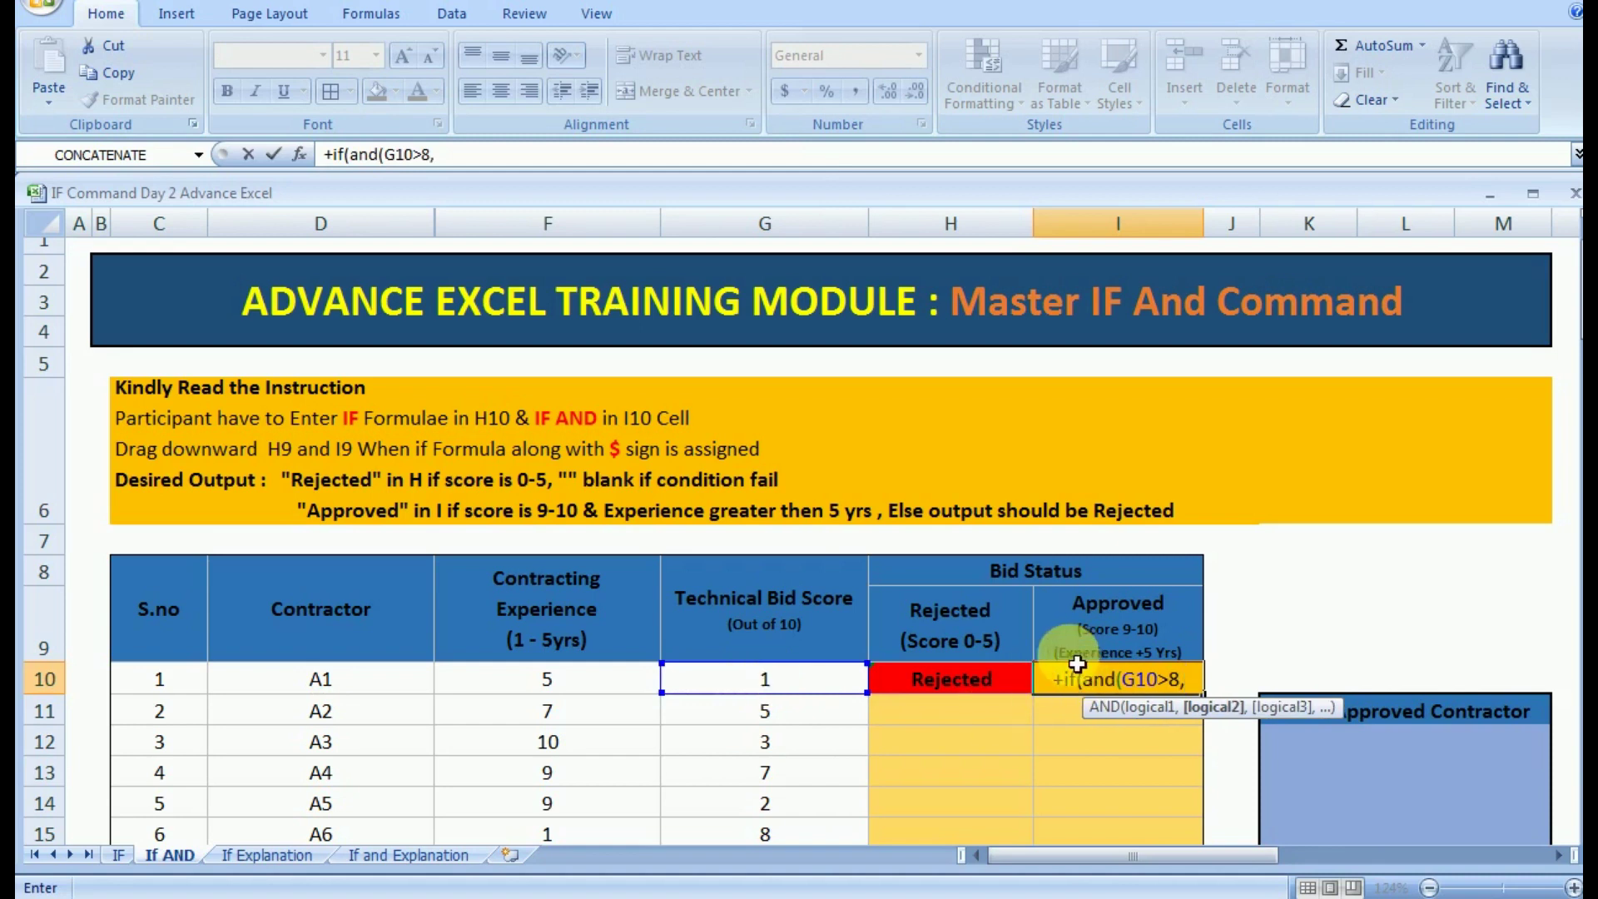
click(637, 683)
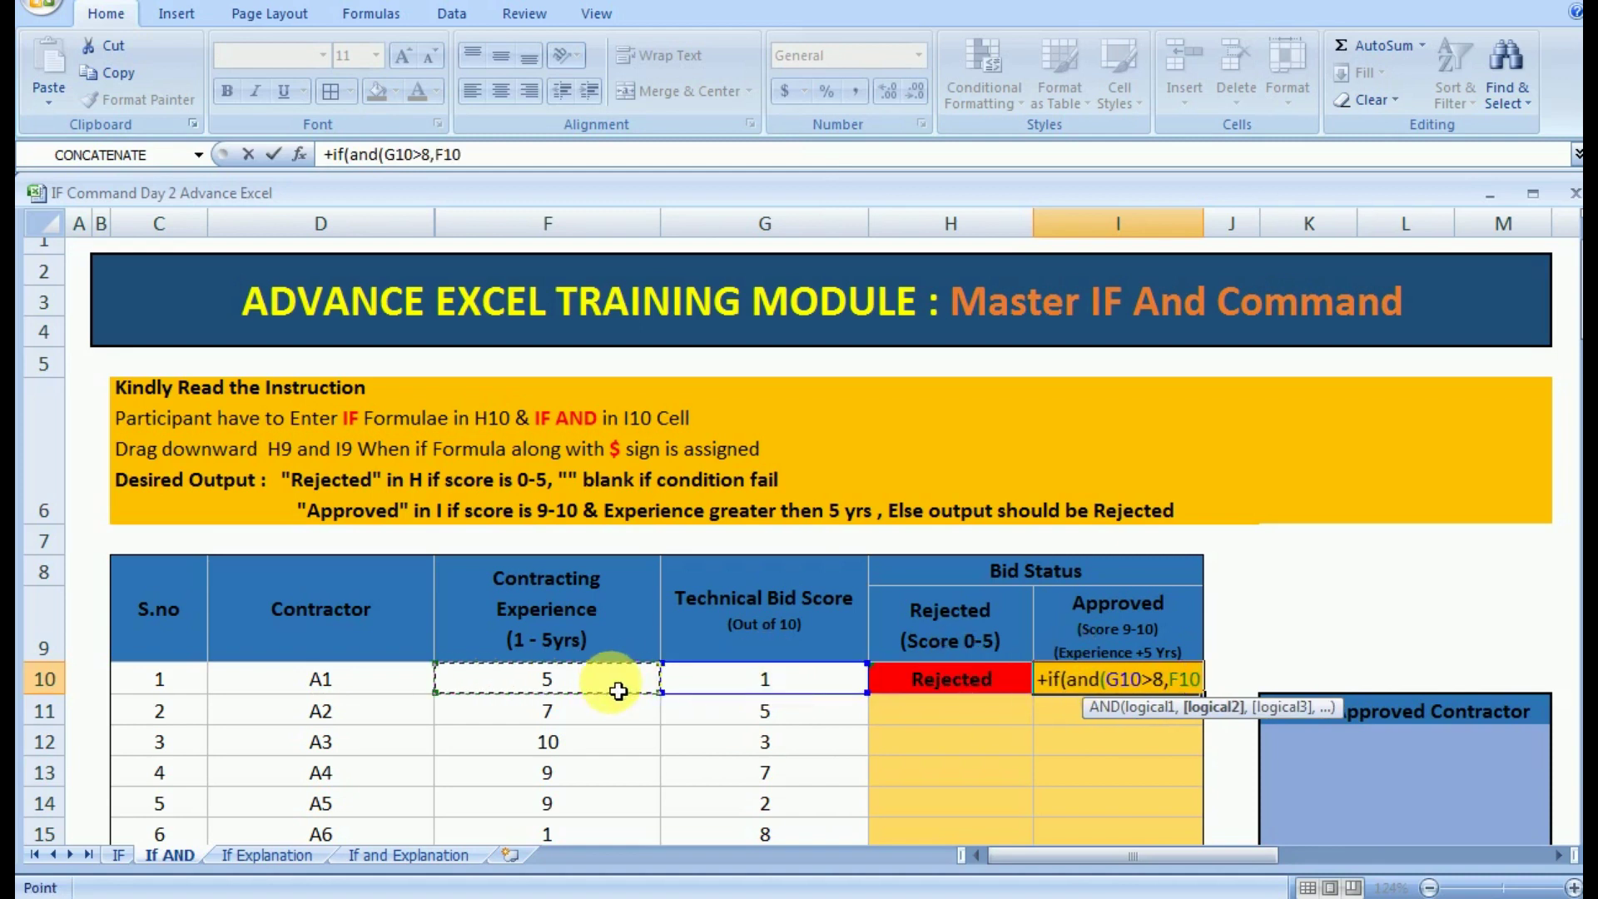
text(>5)
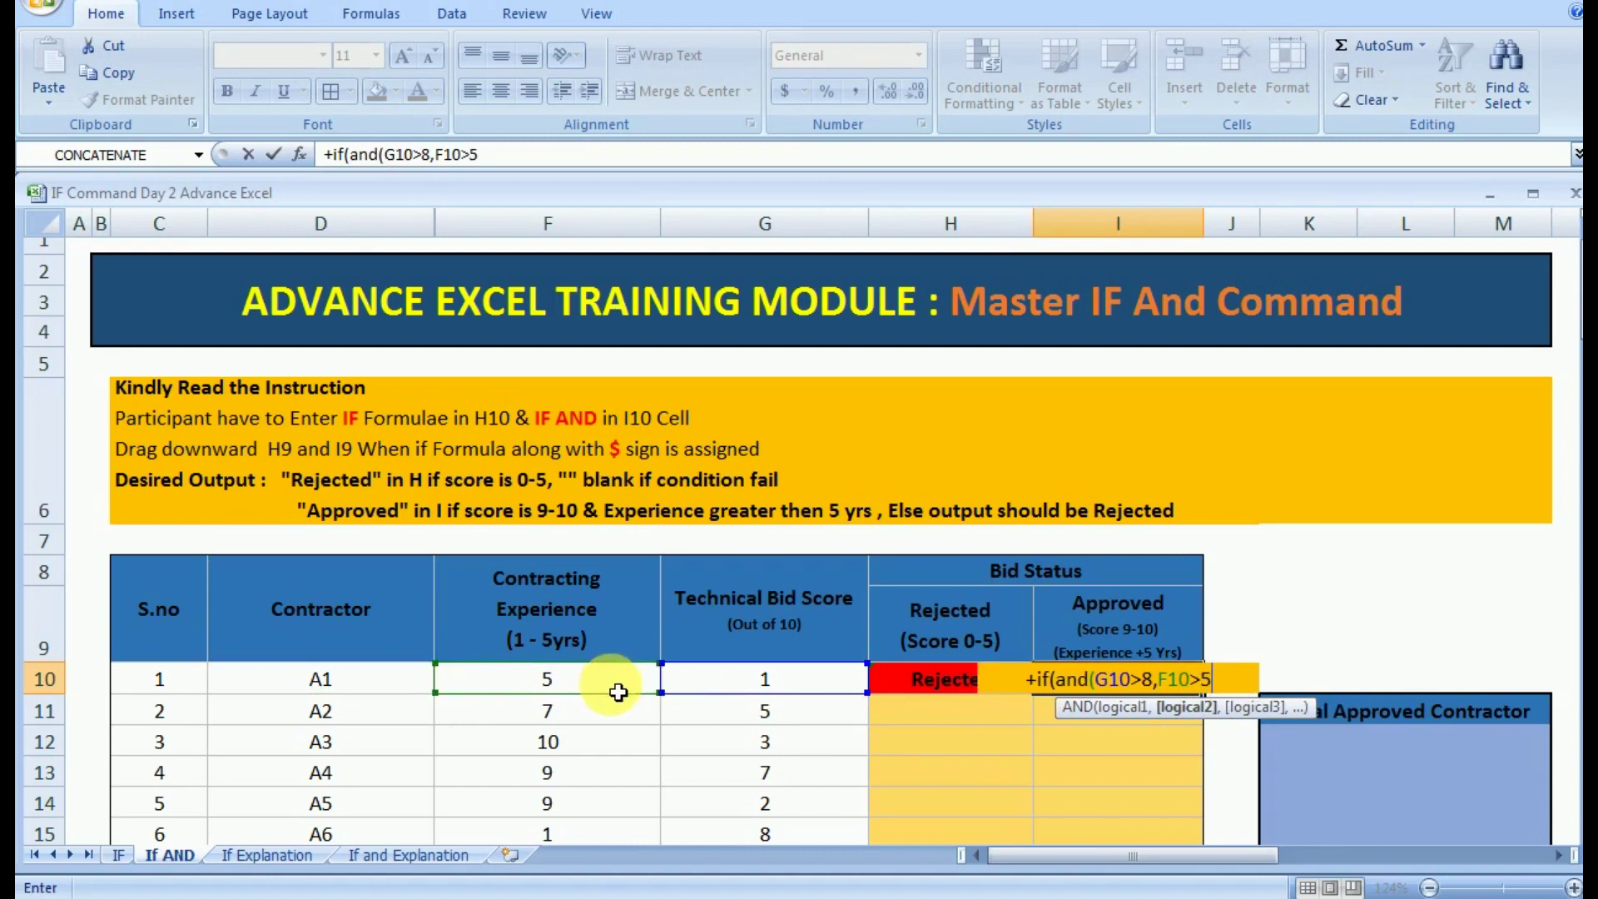
text(),)
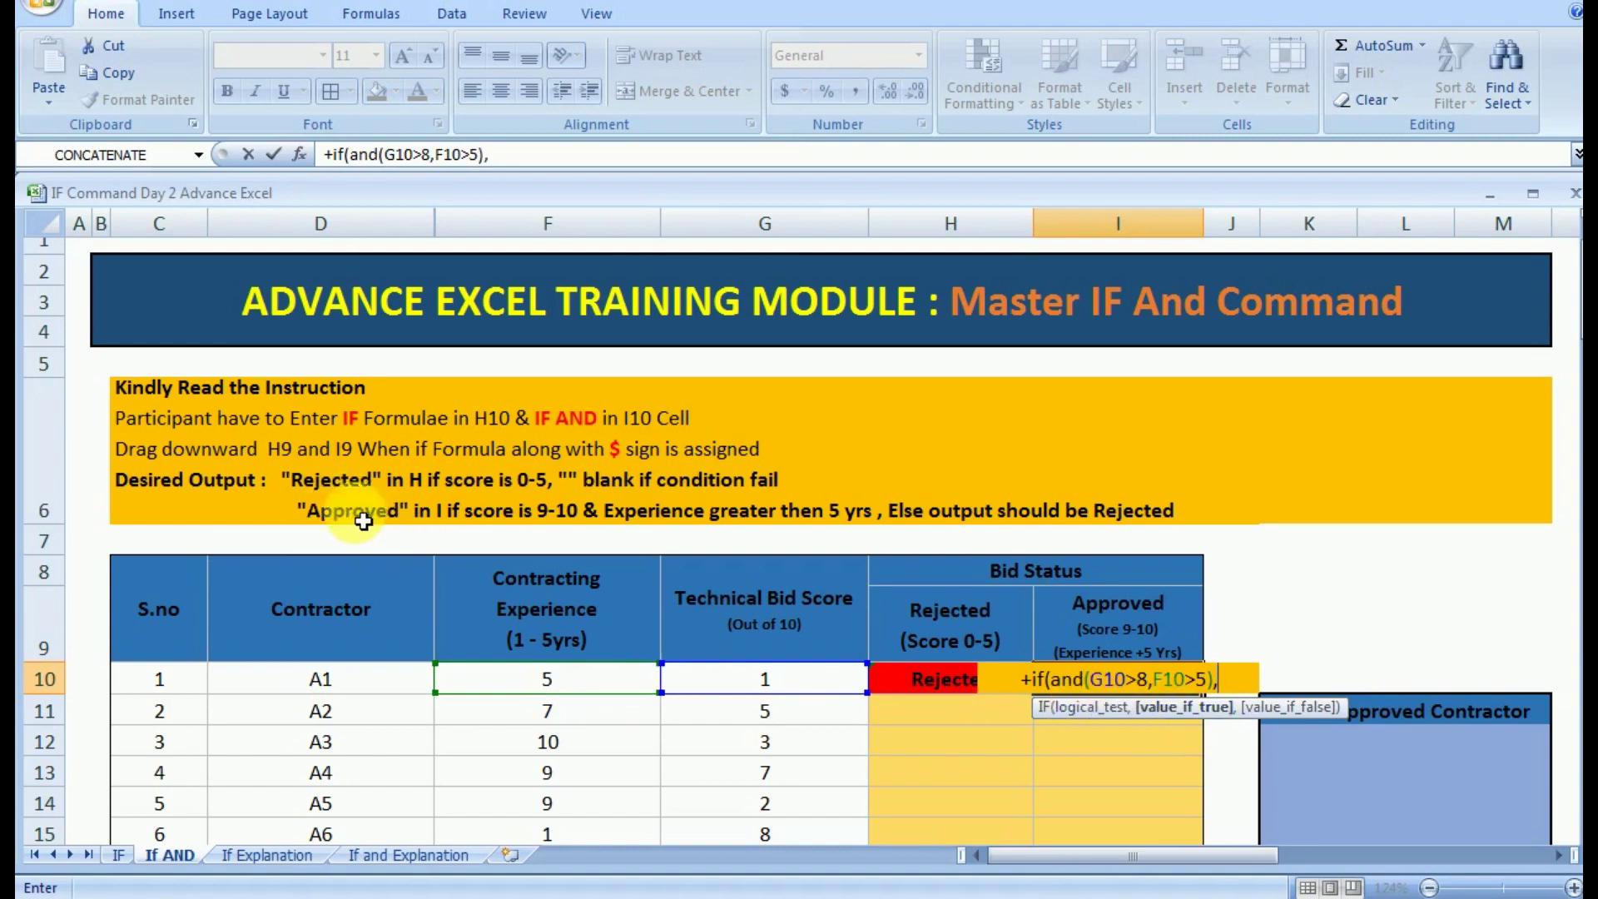
text("App)
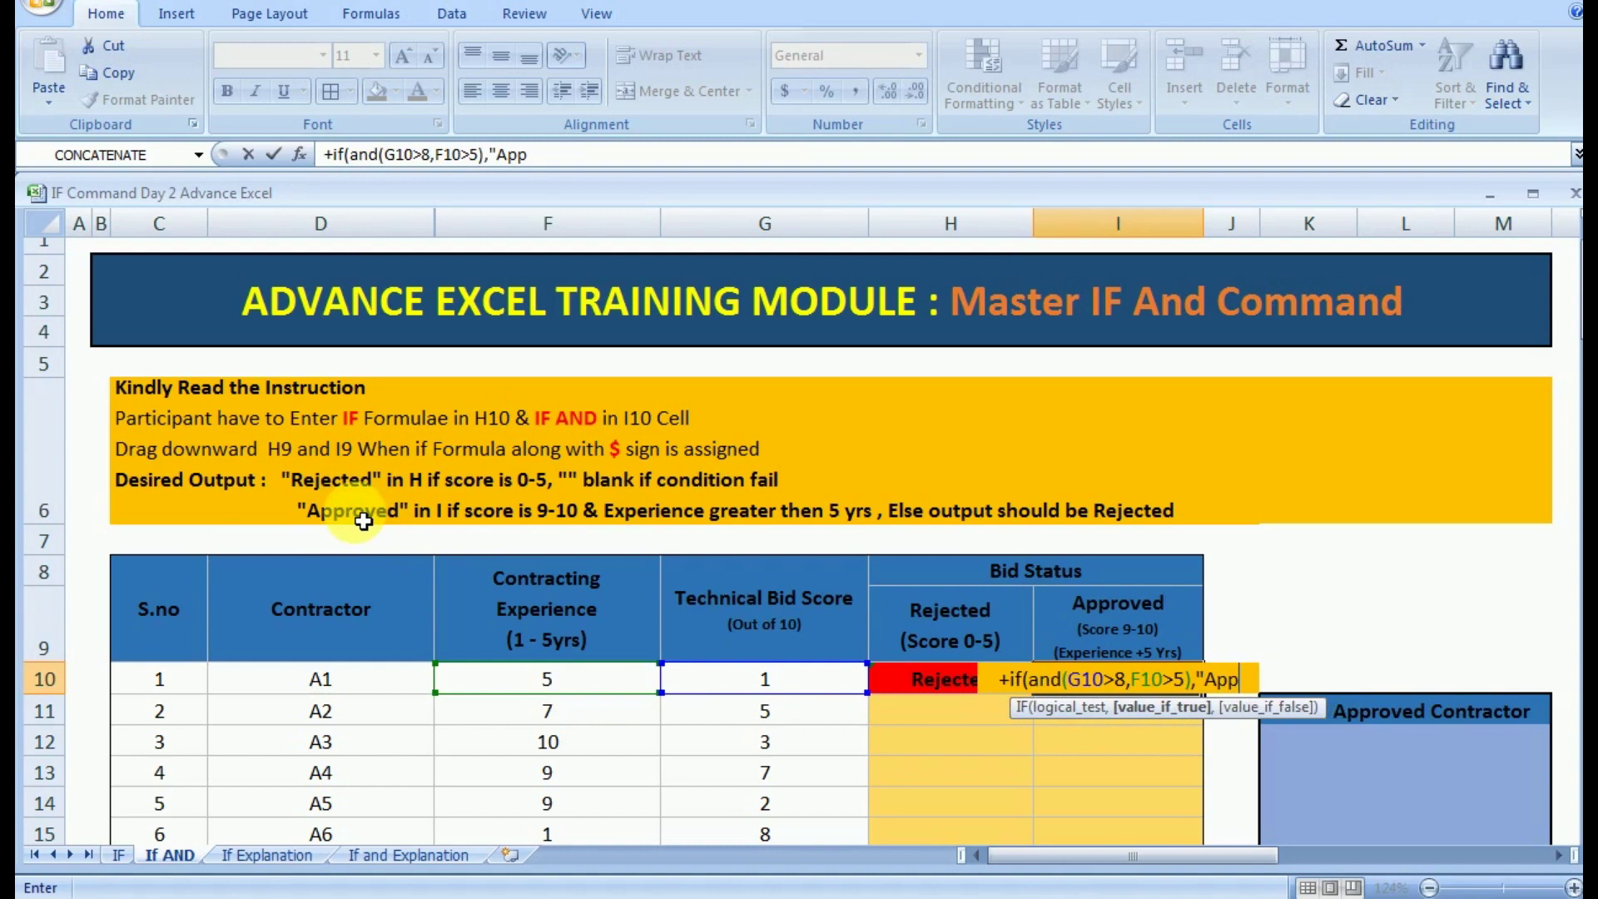
text(roved")
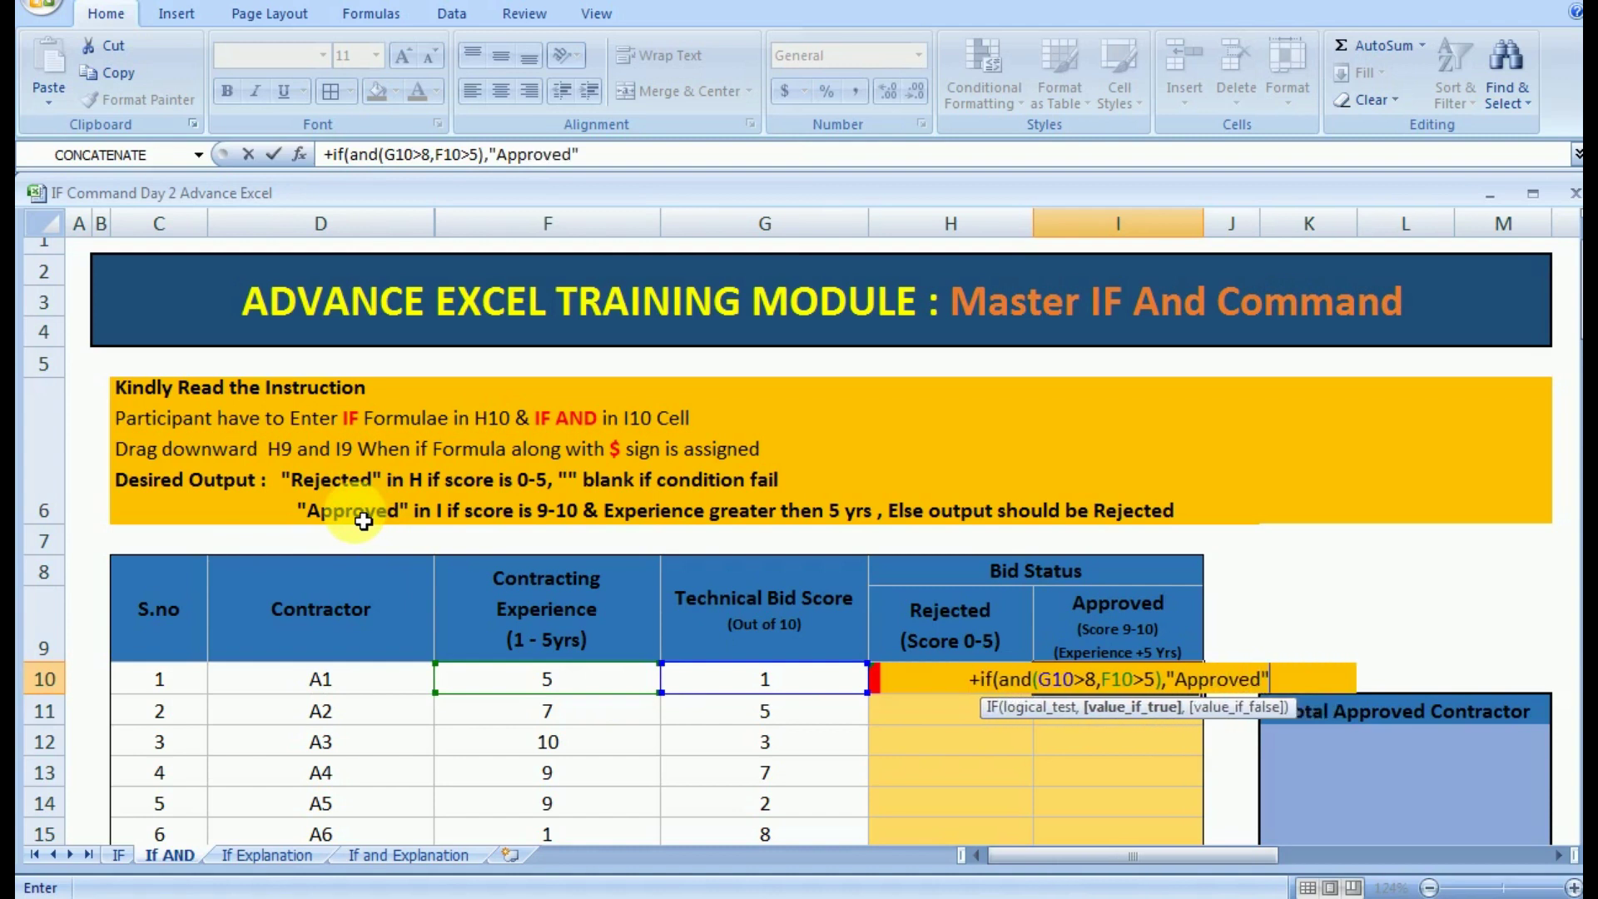
text(,)
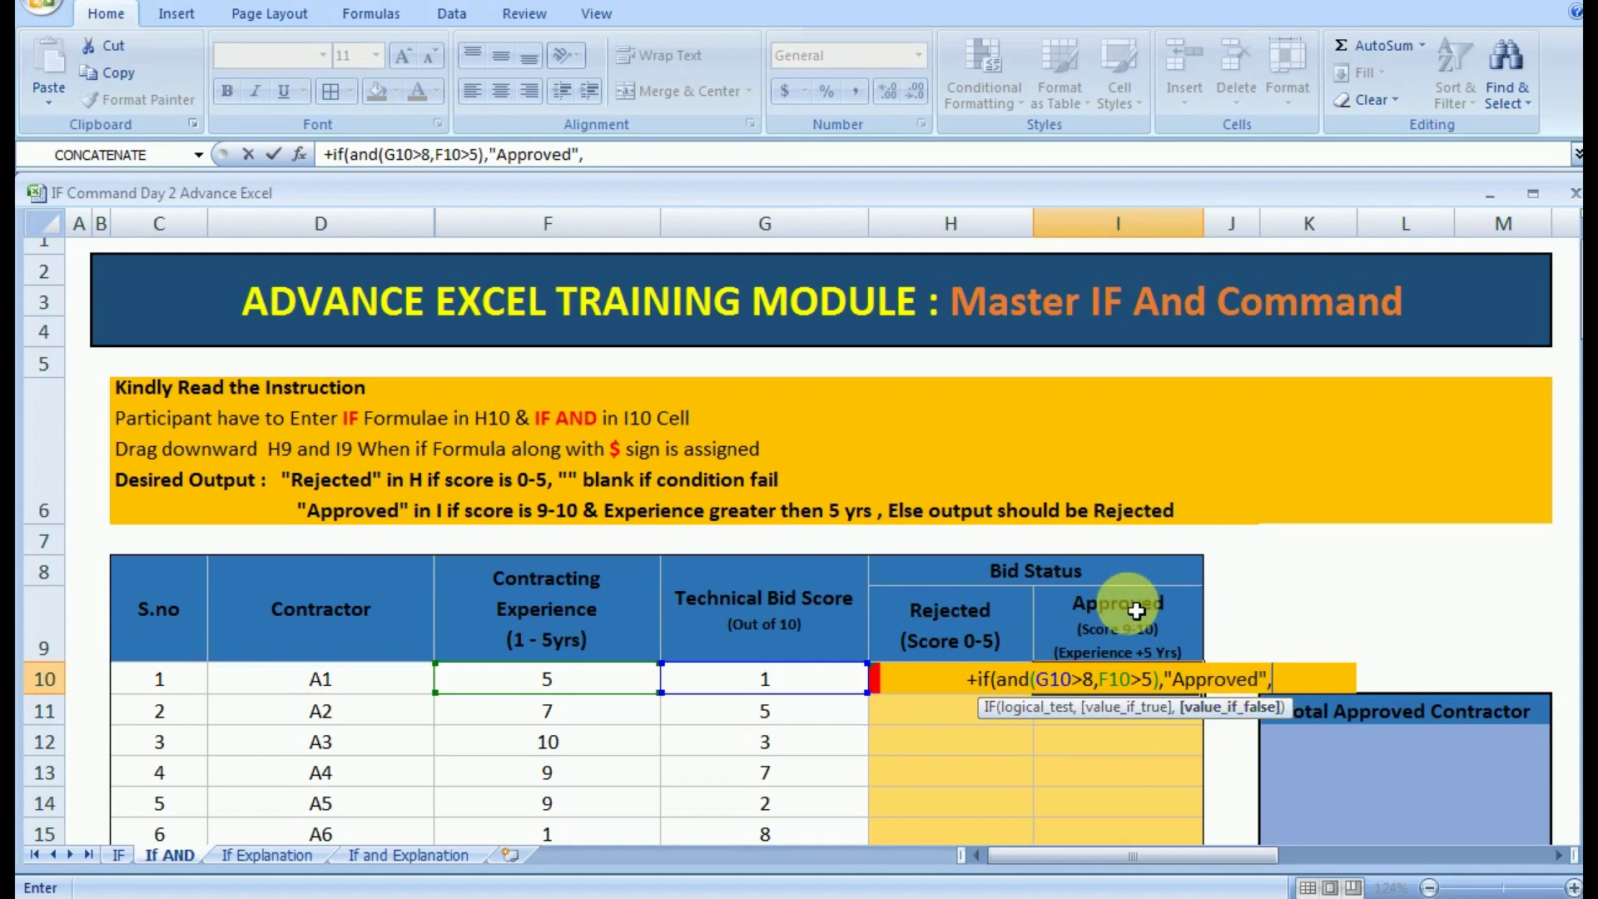
text("Rejected")
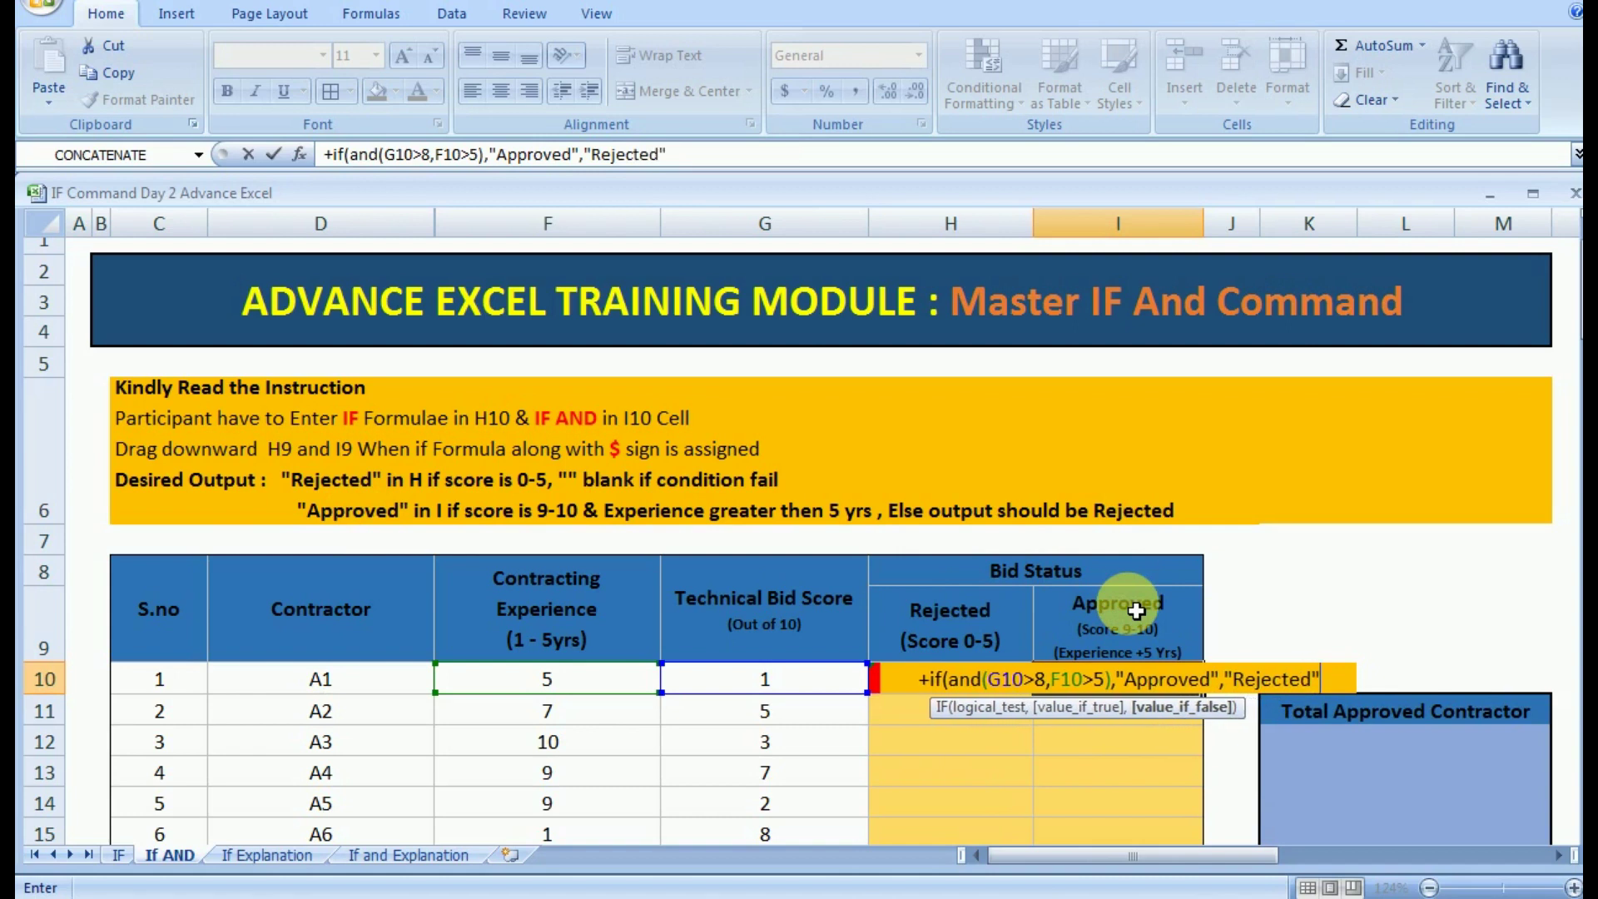
text())
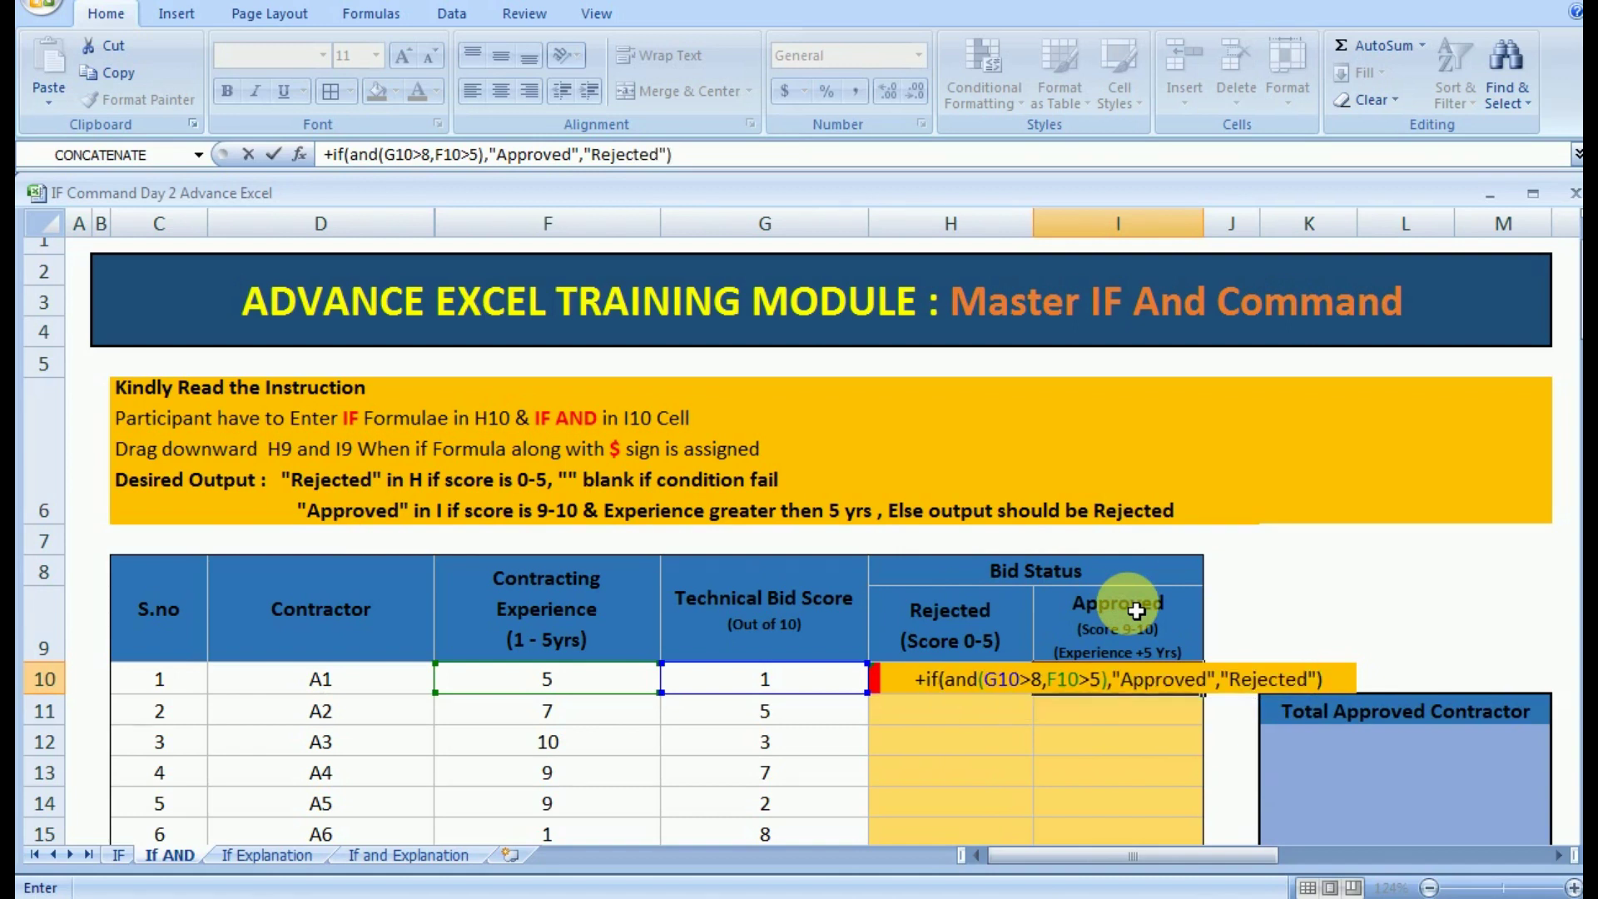
key(Return)
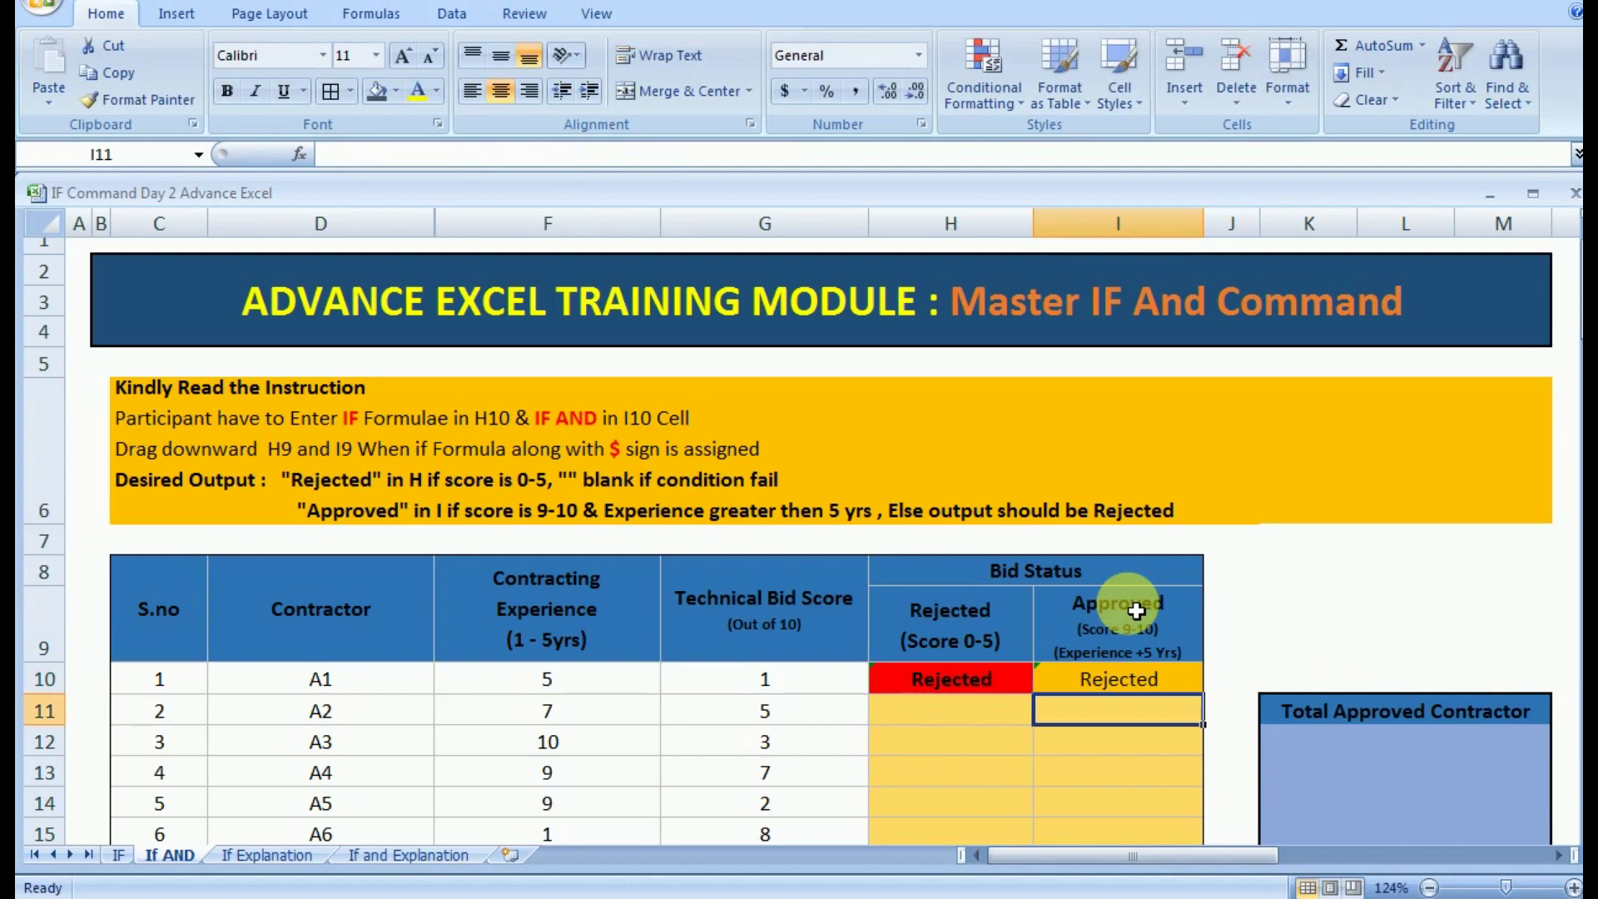
- Fill the H10:I10 formulas down to contractor A100; Total Approved Contractor reads 14
click(1028, 687)
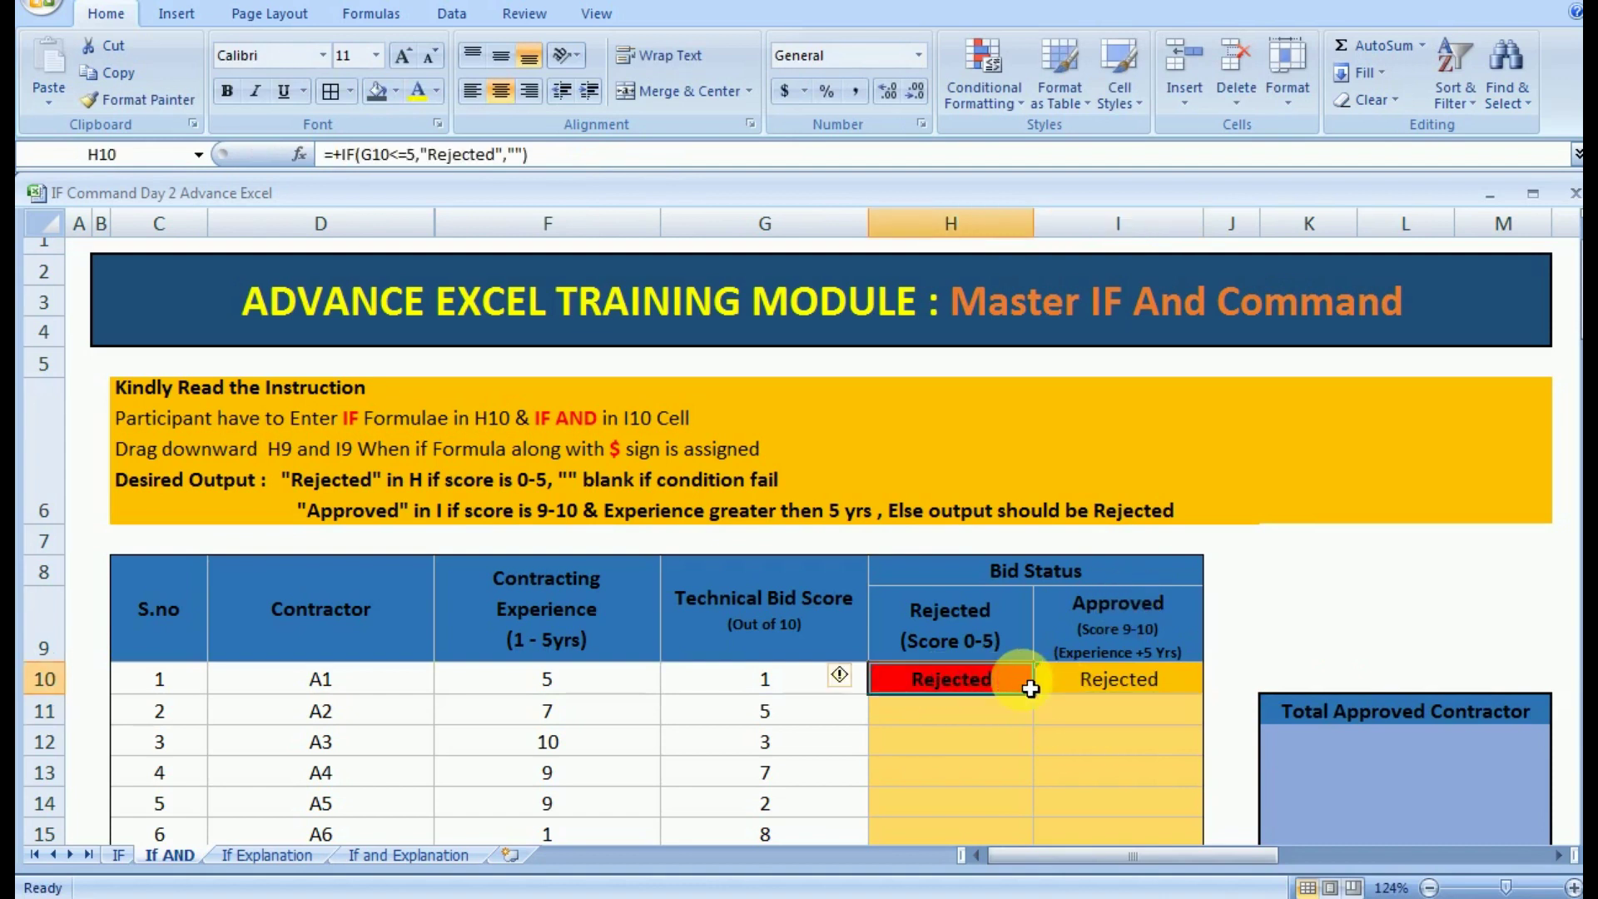
drag(1029, 687, 1198, 803)
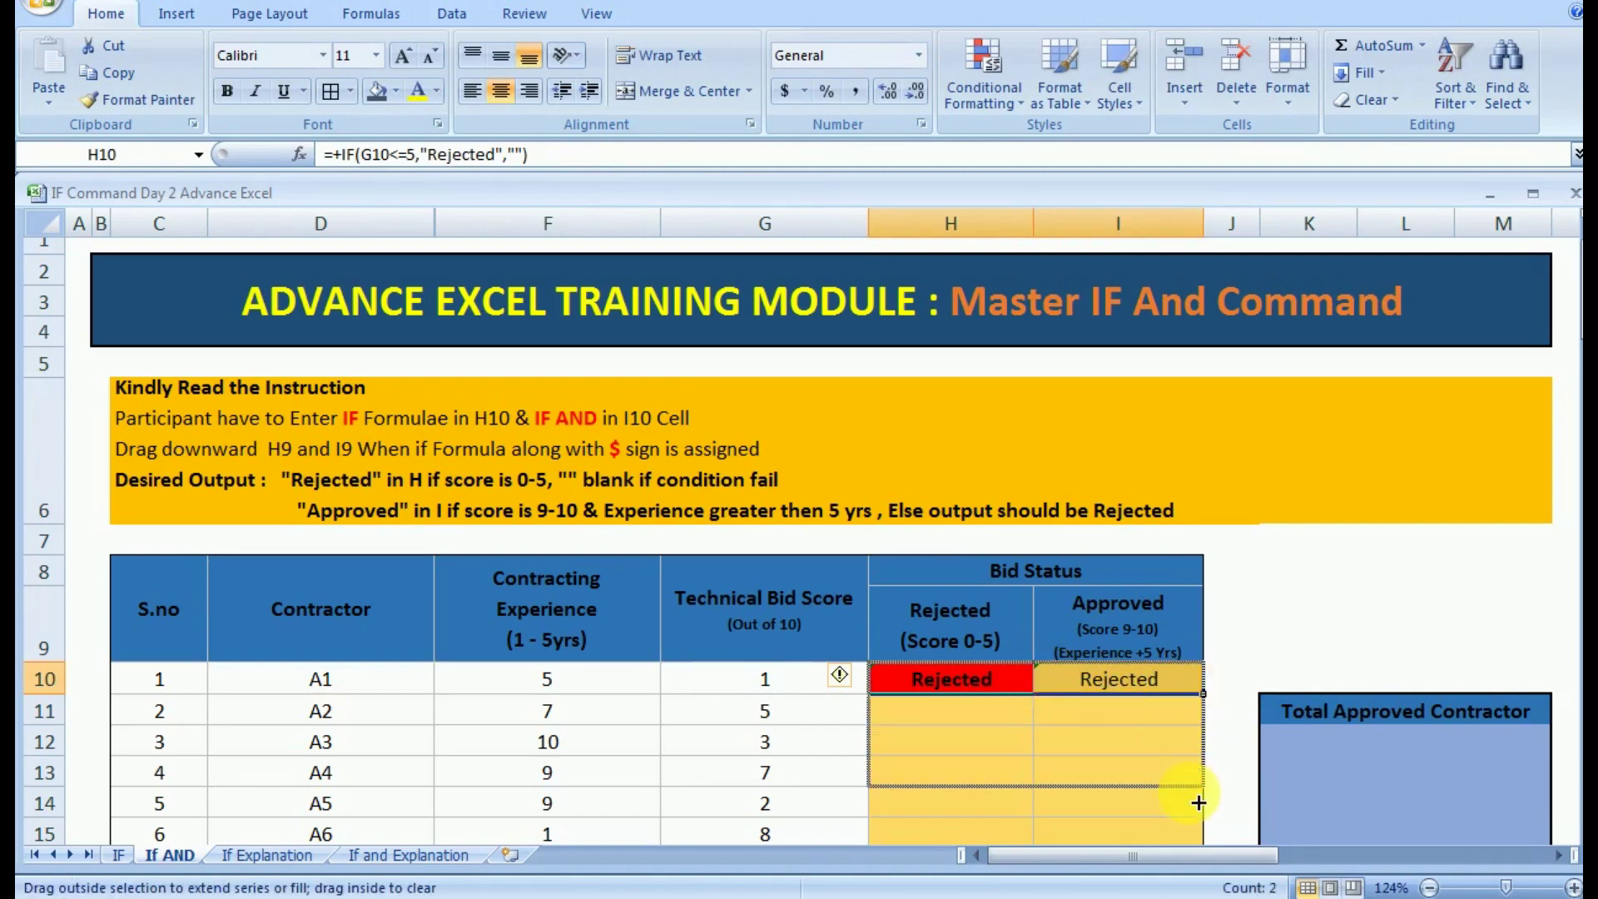
mouse_move(1196, 824)
mouse_down()
mouse_move(1182, 883)
mouse_move(1180, 800)
mouse_up()
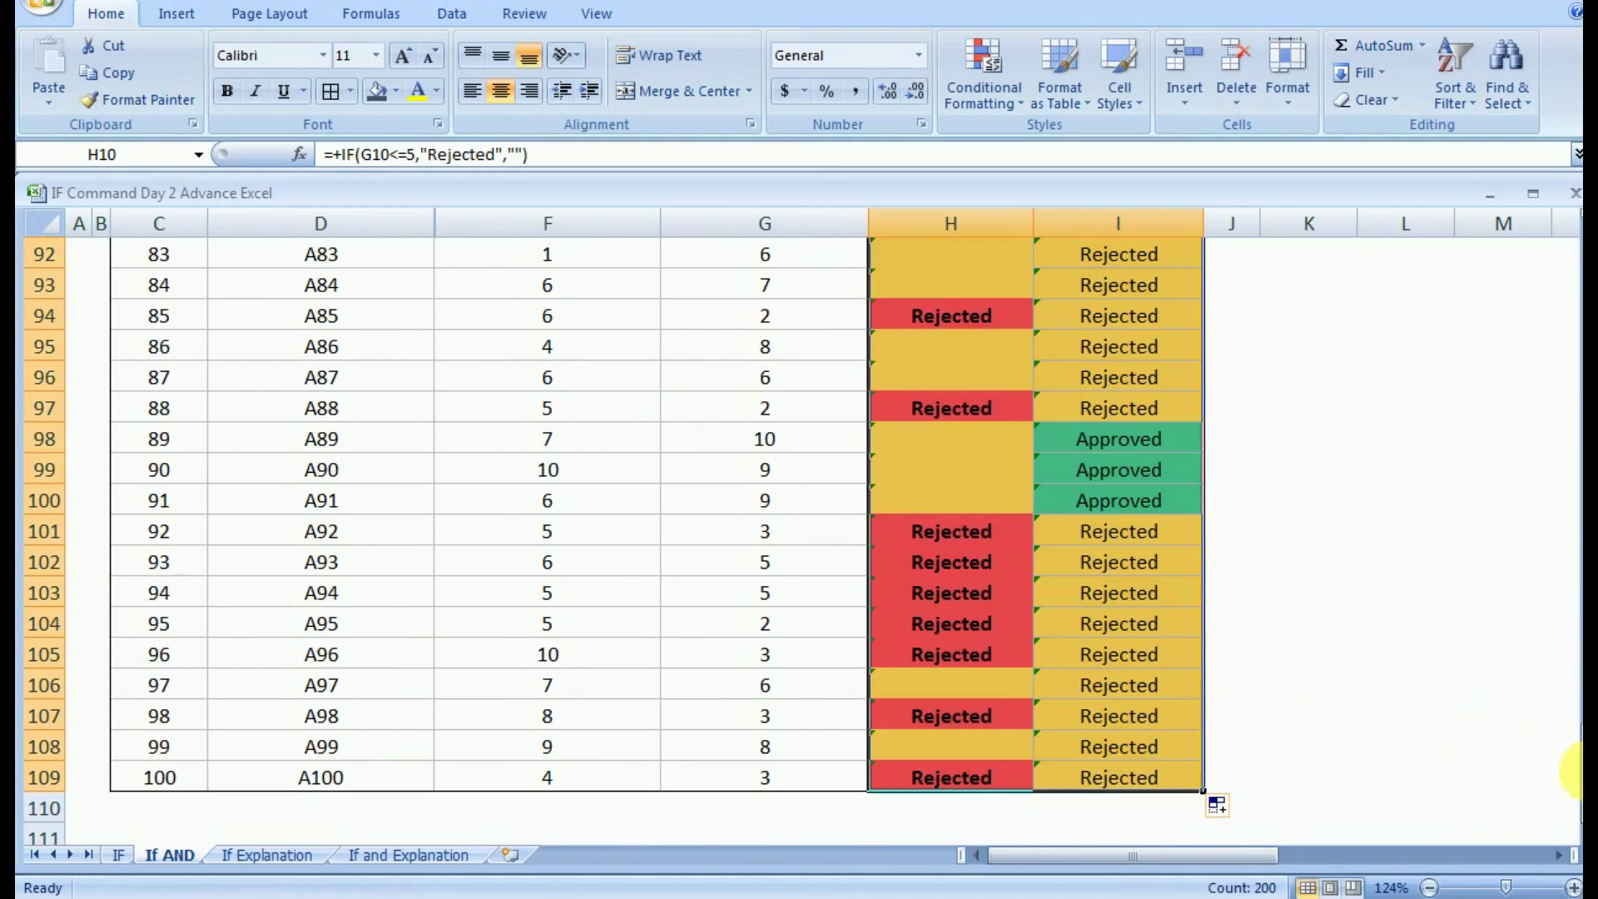
drag(1569, 770, 1577, 310)
click(1144, 634)
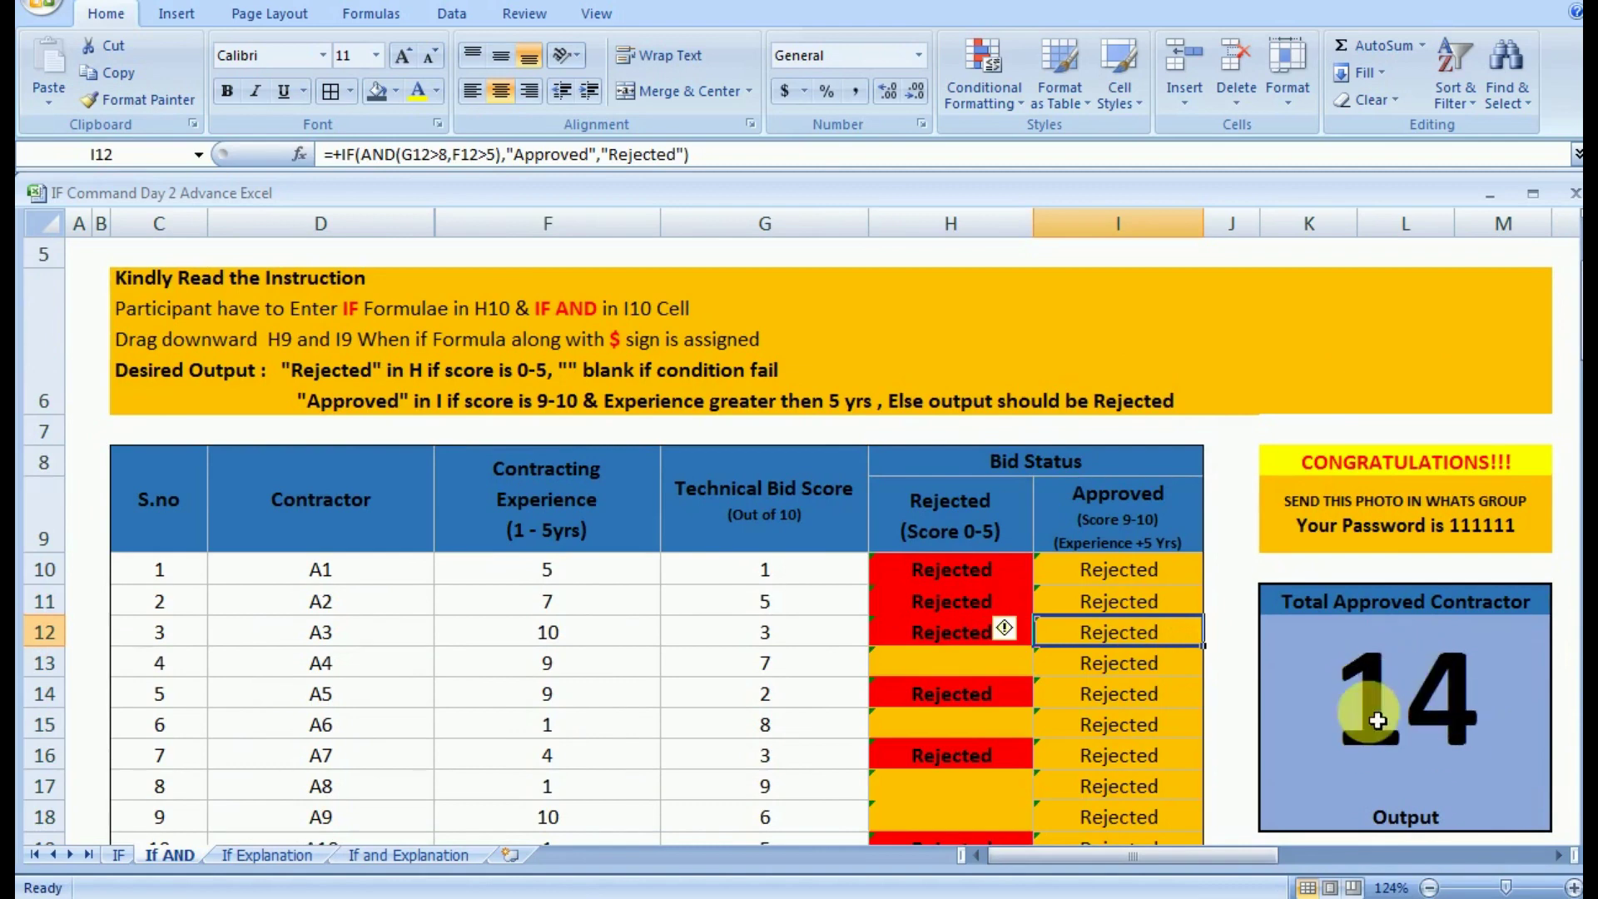
drag(1265, 859, 1362, 860)
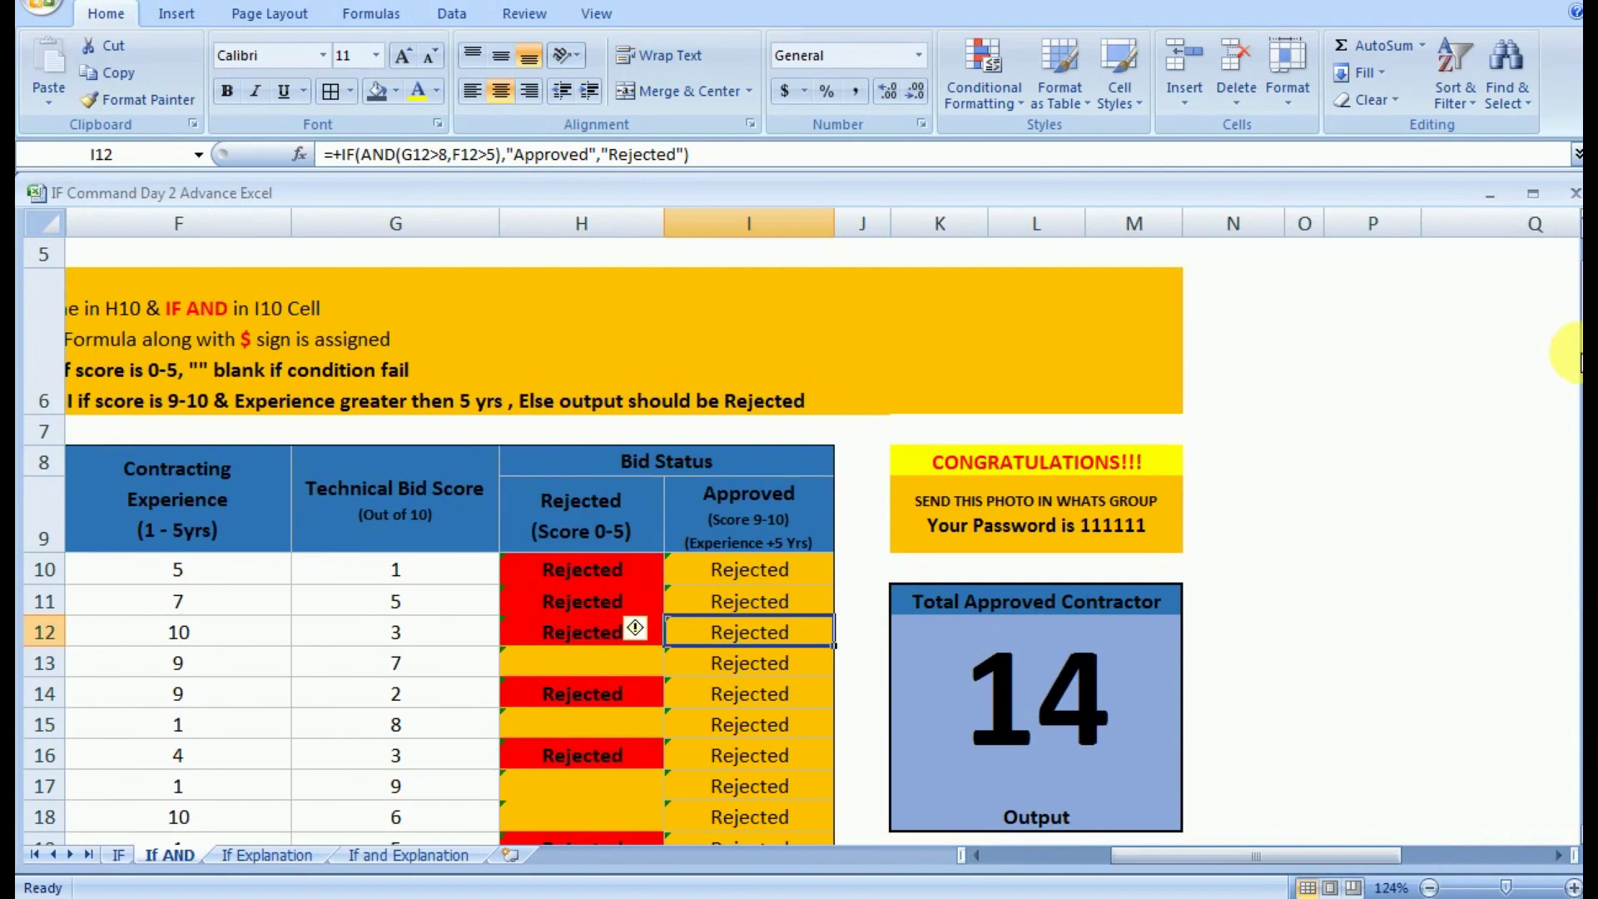
drag(1577, 349, 1577, 360)
- Enter the solution password in the cell under PASSWORD TO GET SOLUTION
click(1086, 549)
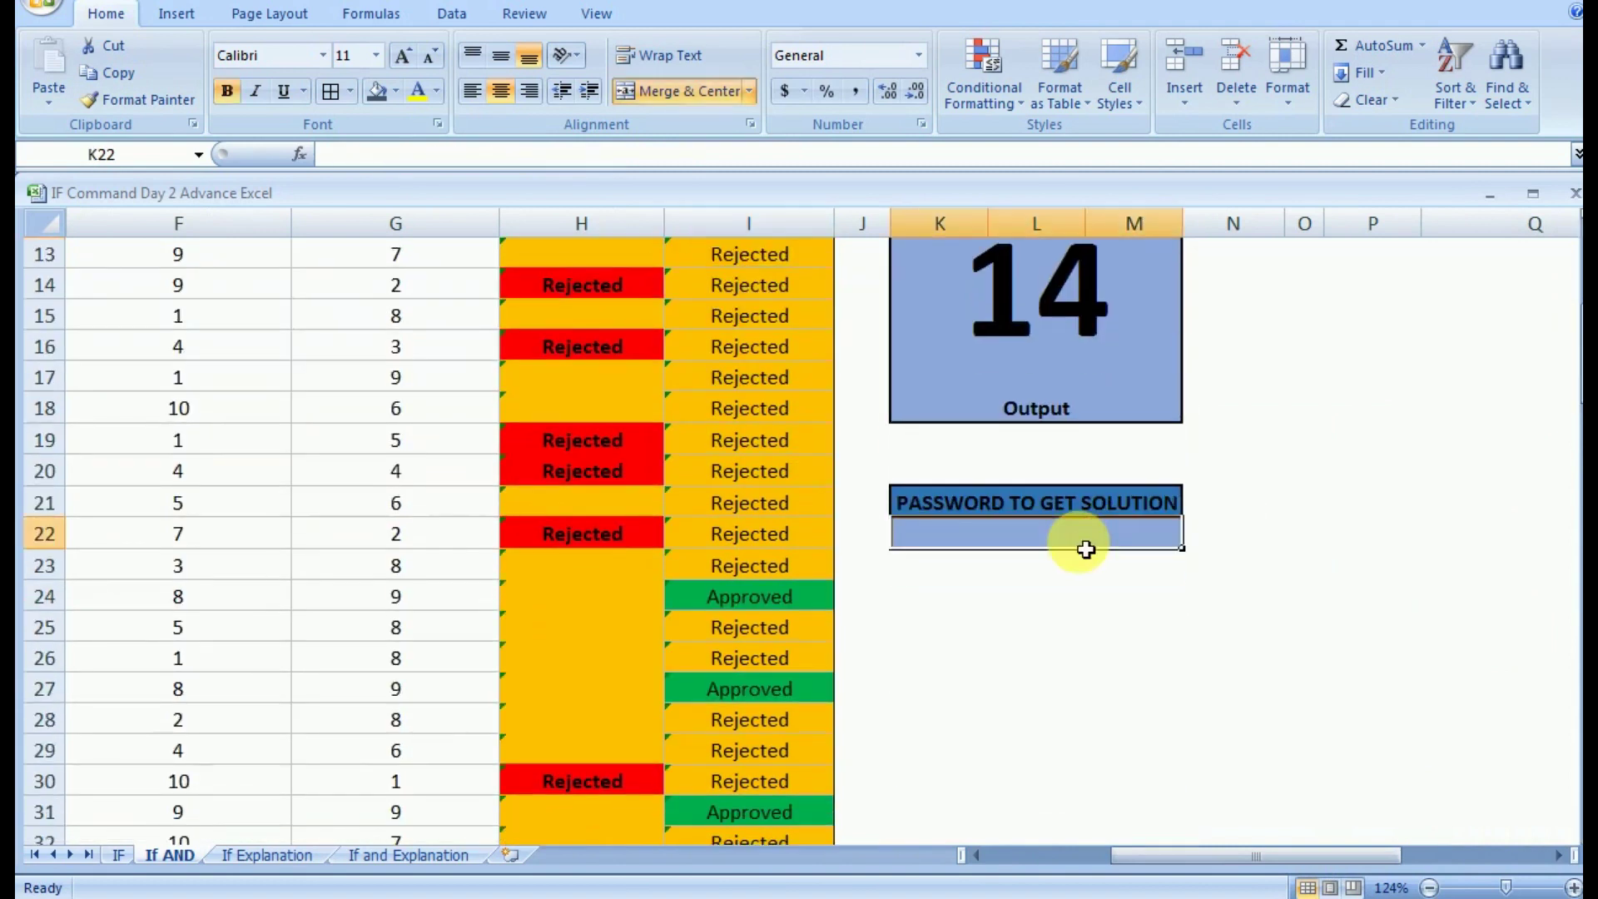
text(1111111111)
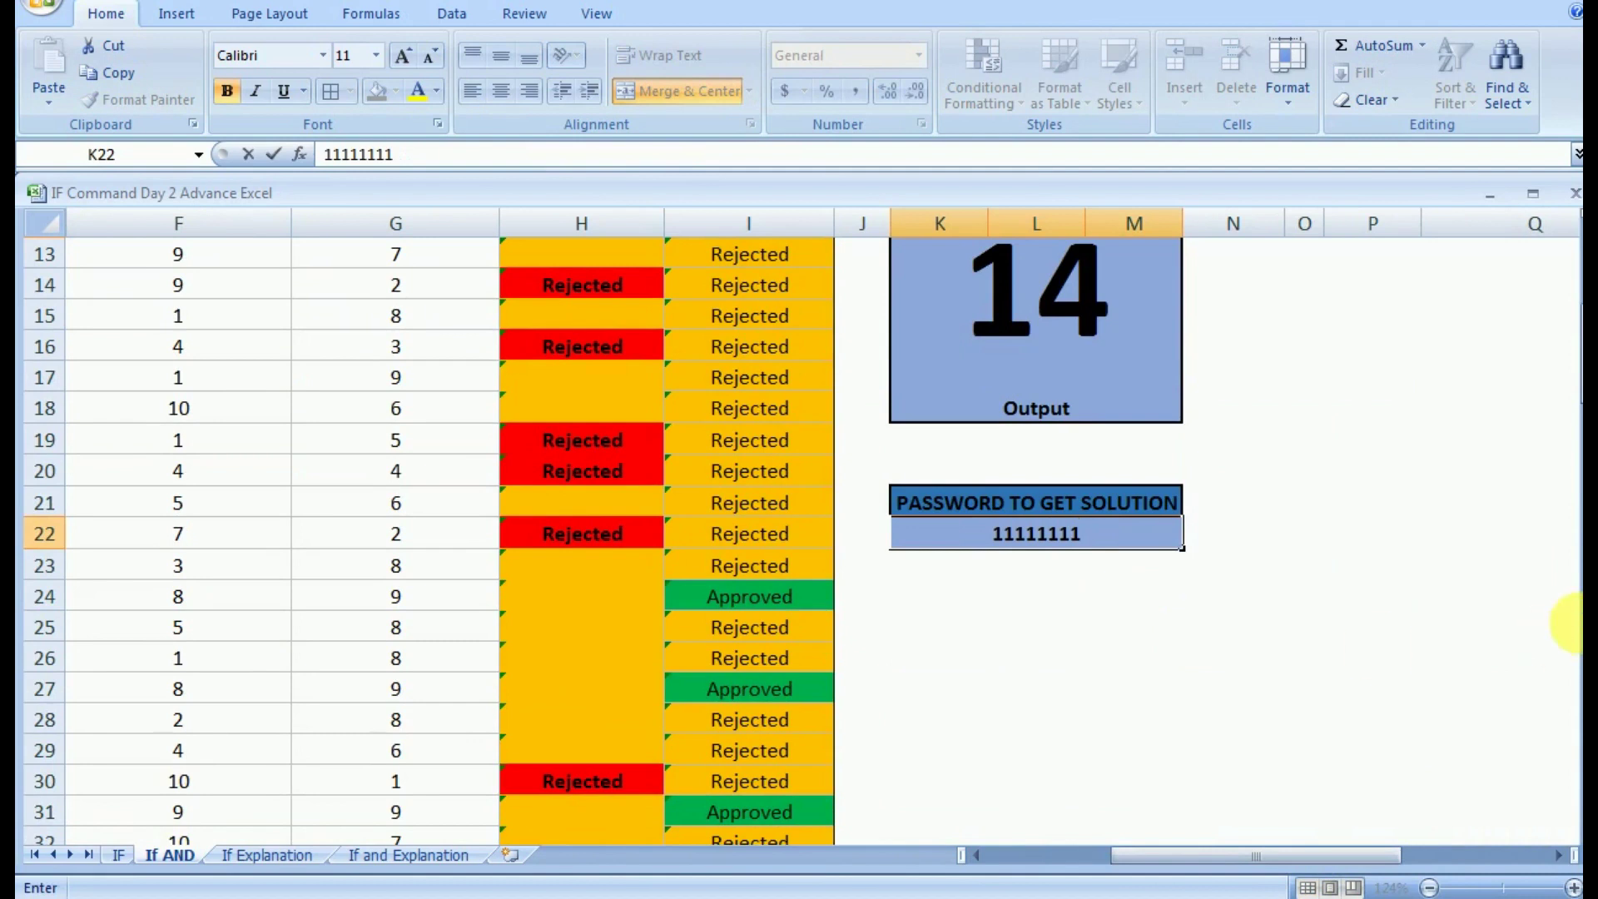
drag(1575, 394, 1575, 389)
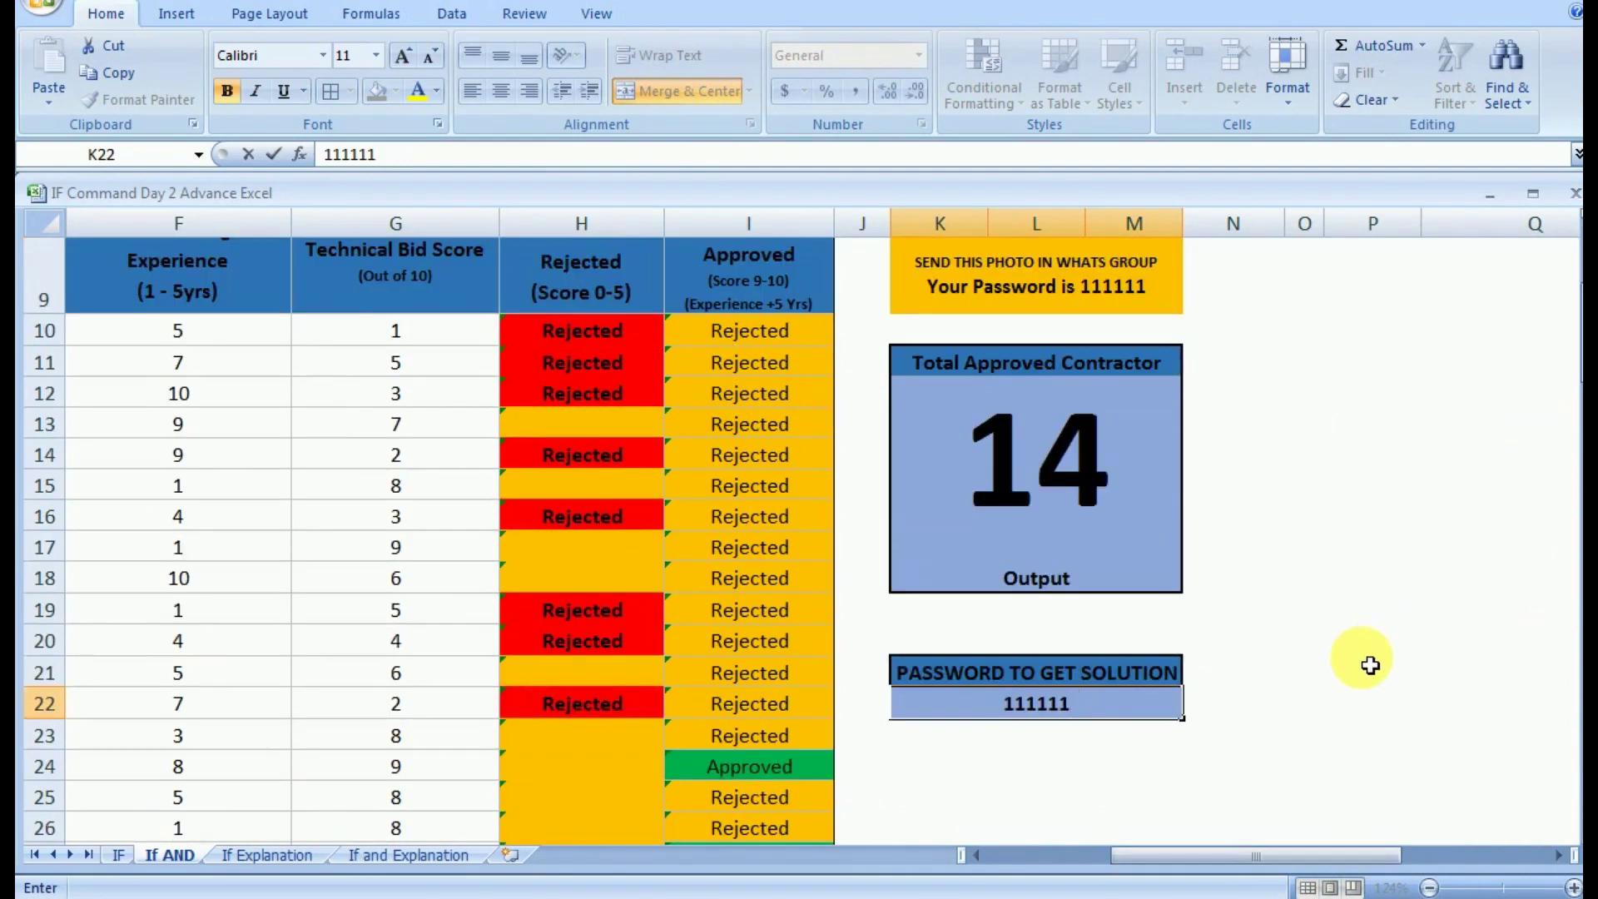
text(1)
key(Return)
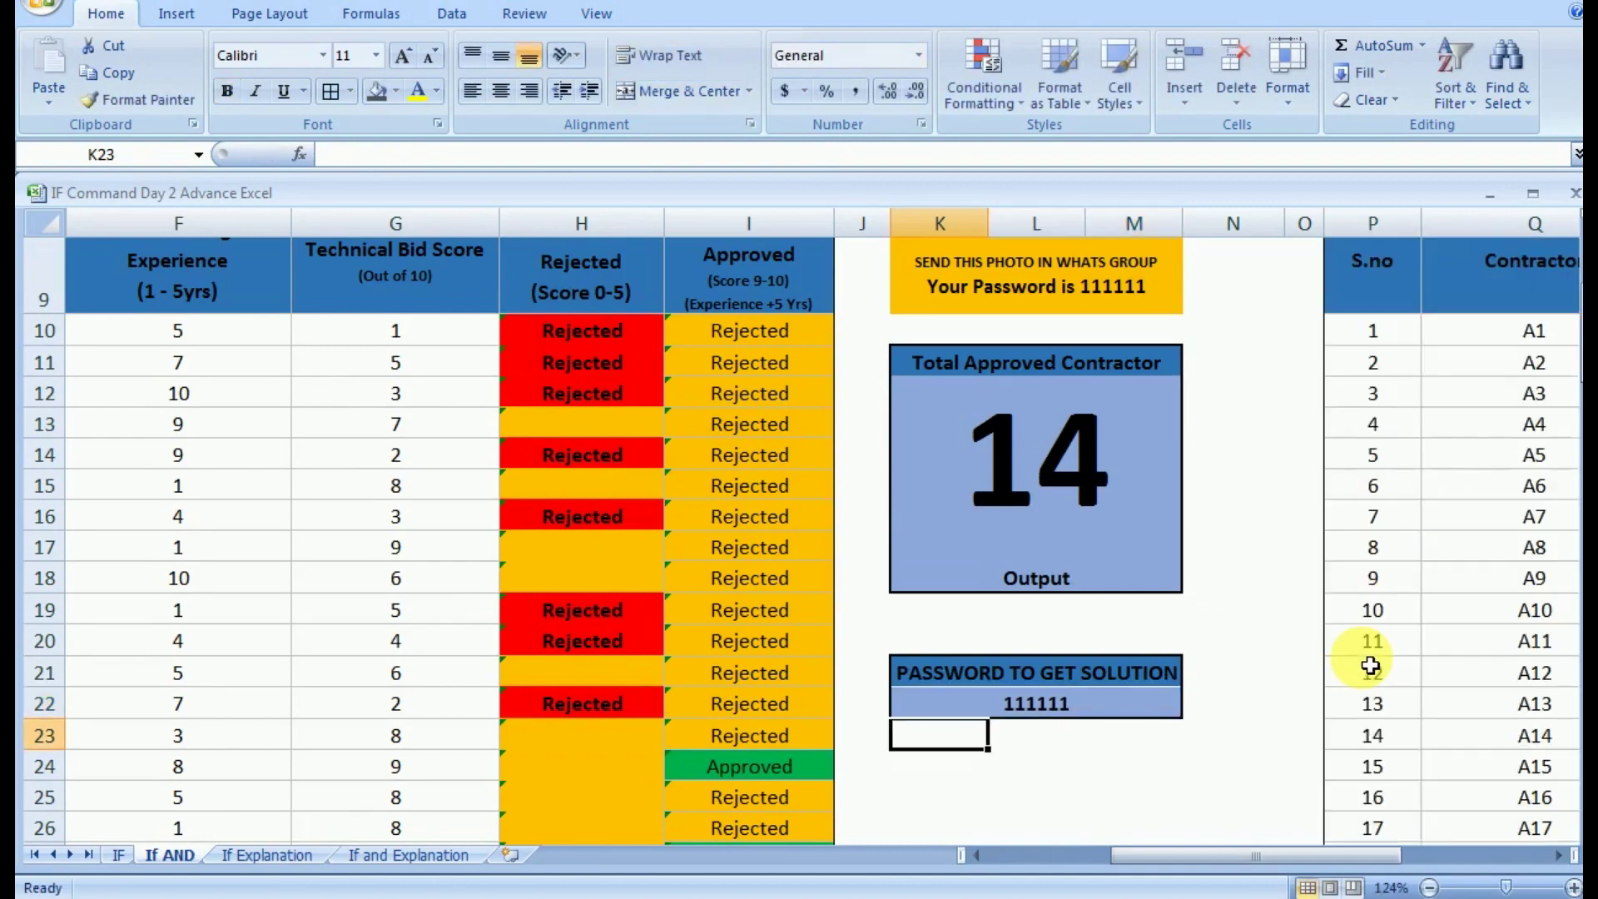
- Review the revealed SOLUTION table and return to the start of the sheet
drag(1385, 855, 1519, 855)
click(1237, 494)
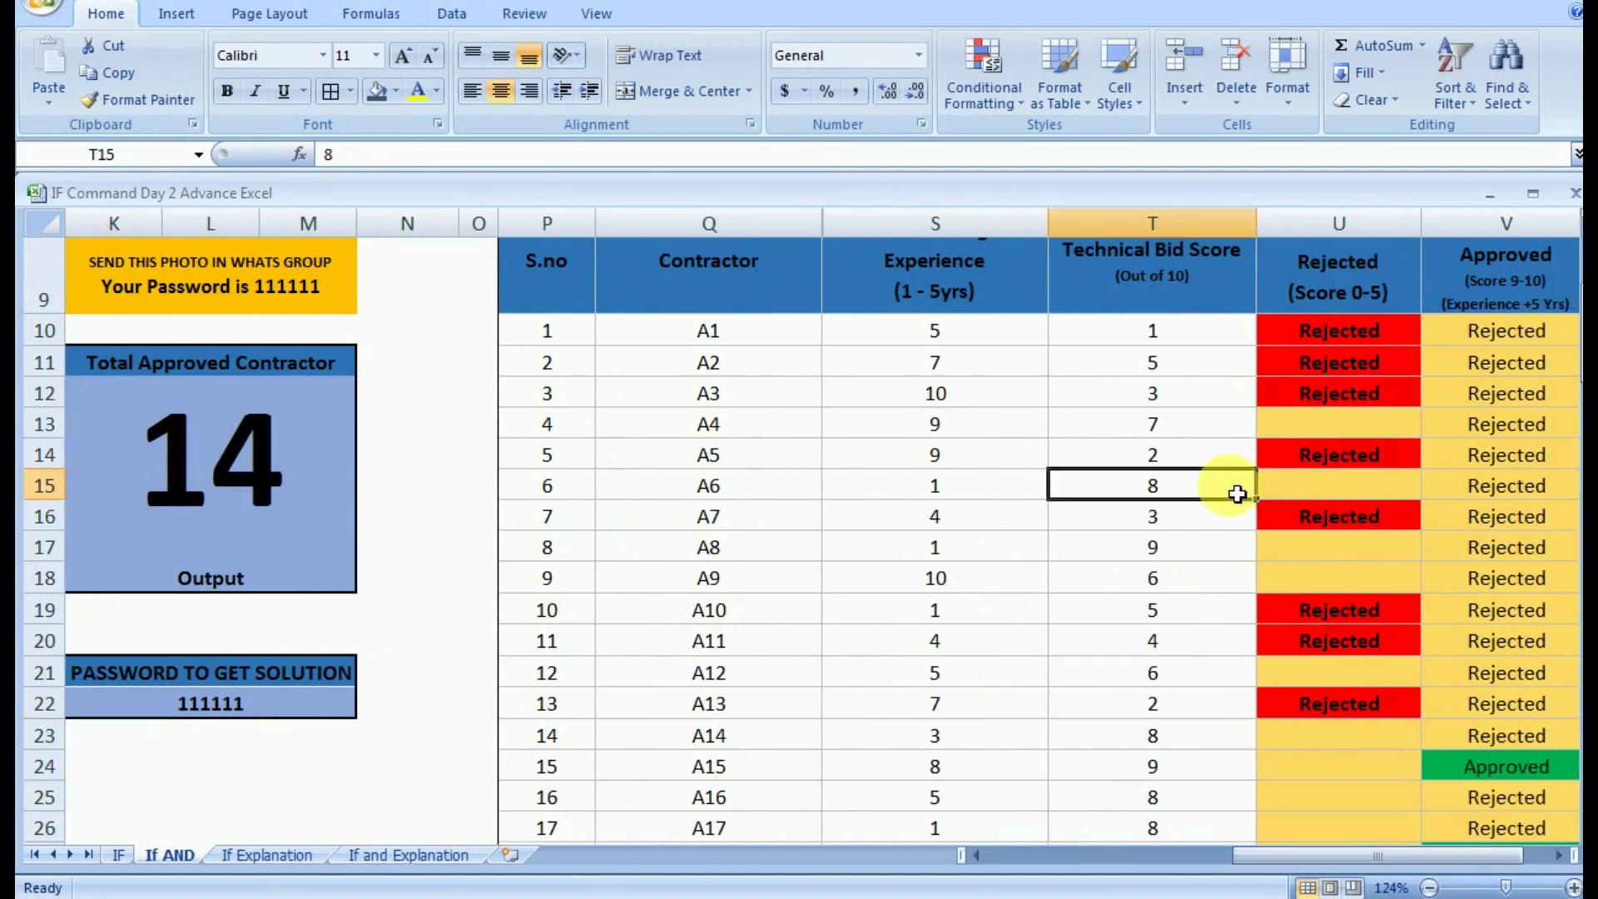
key(Up)
key(Up)
key(Up)
key(Up)
key(Up)
key(Up)
key(Up)
key(Up)
key(Up)
key(Up)
key(Up)
key(Up)
key(Up)
key(Up)
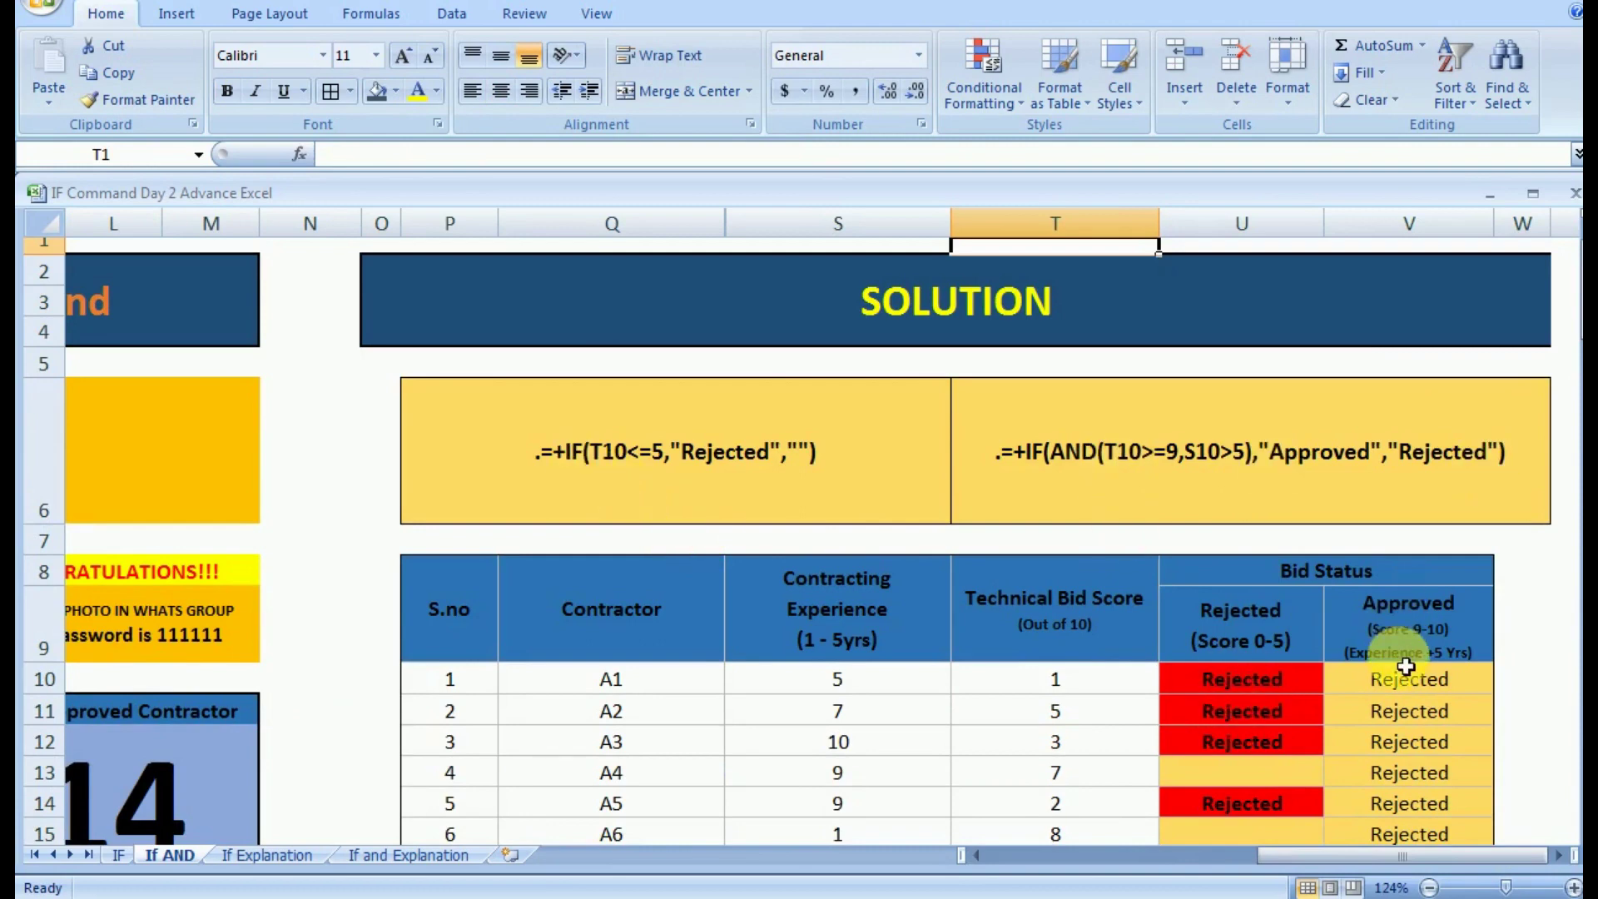
key(Left)
key(Left)
key(Left)
key(Left)
key(Left)
key(Left)
key(Left)
key(Left)
key(Left)
key(Left)
key(Left)
key(Left)
key(Left)
key(Left)
key(Left)
key(Left)
key(Left)
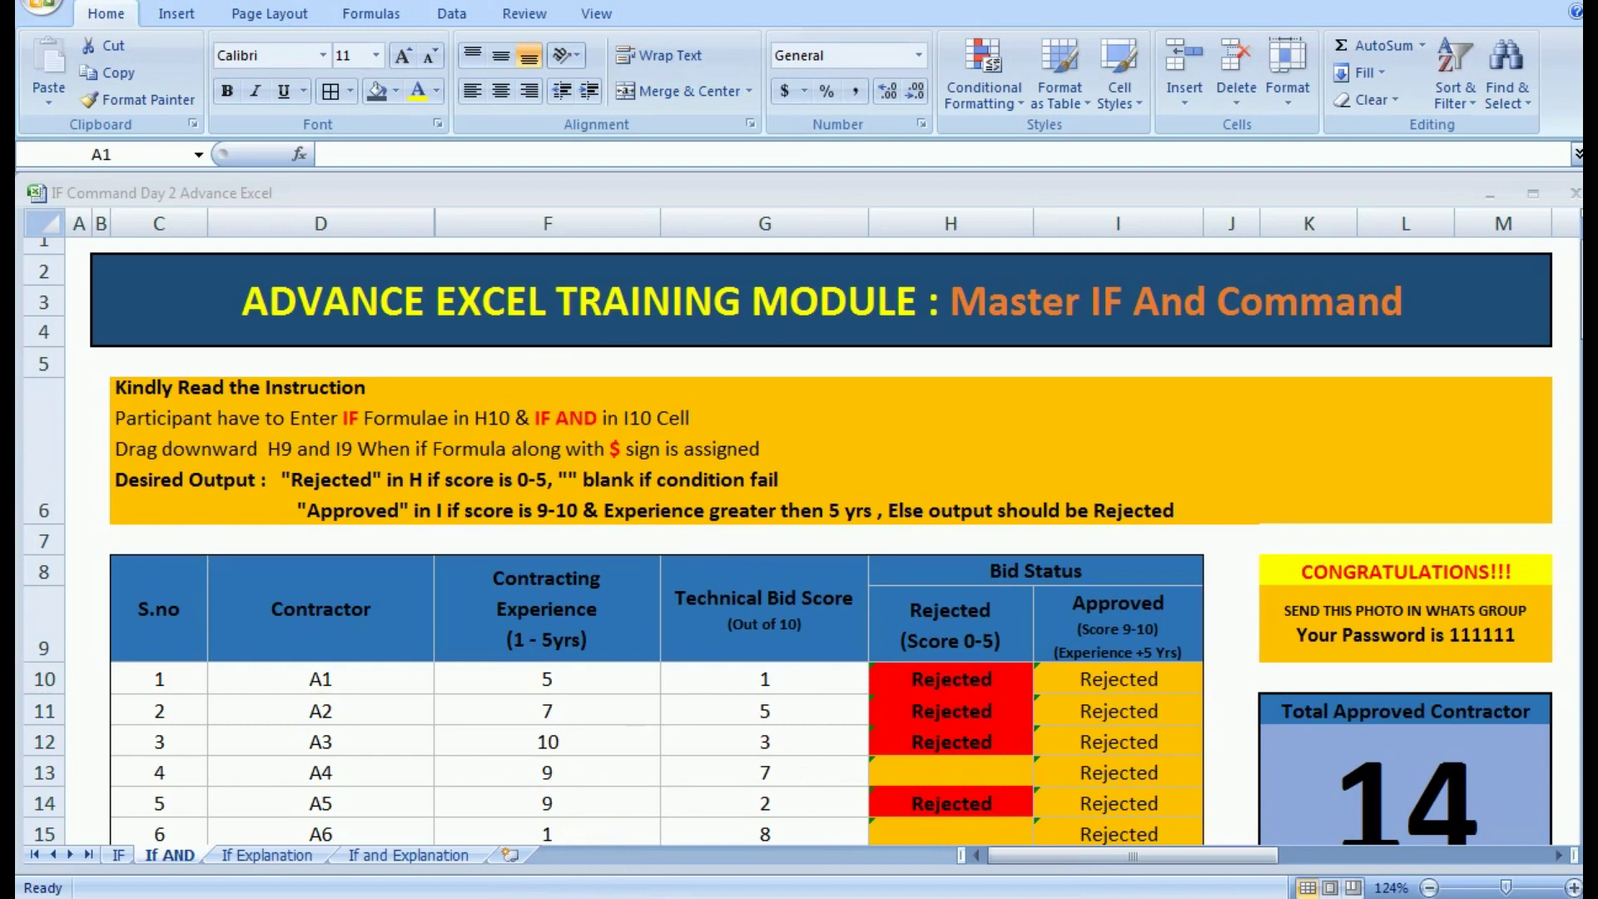
- Switch to the Excel Day 4 R2 workbook and view its Schedule, Resource and Assign Resource sheets
mouse_move(133, 895)
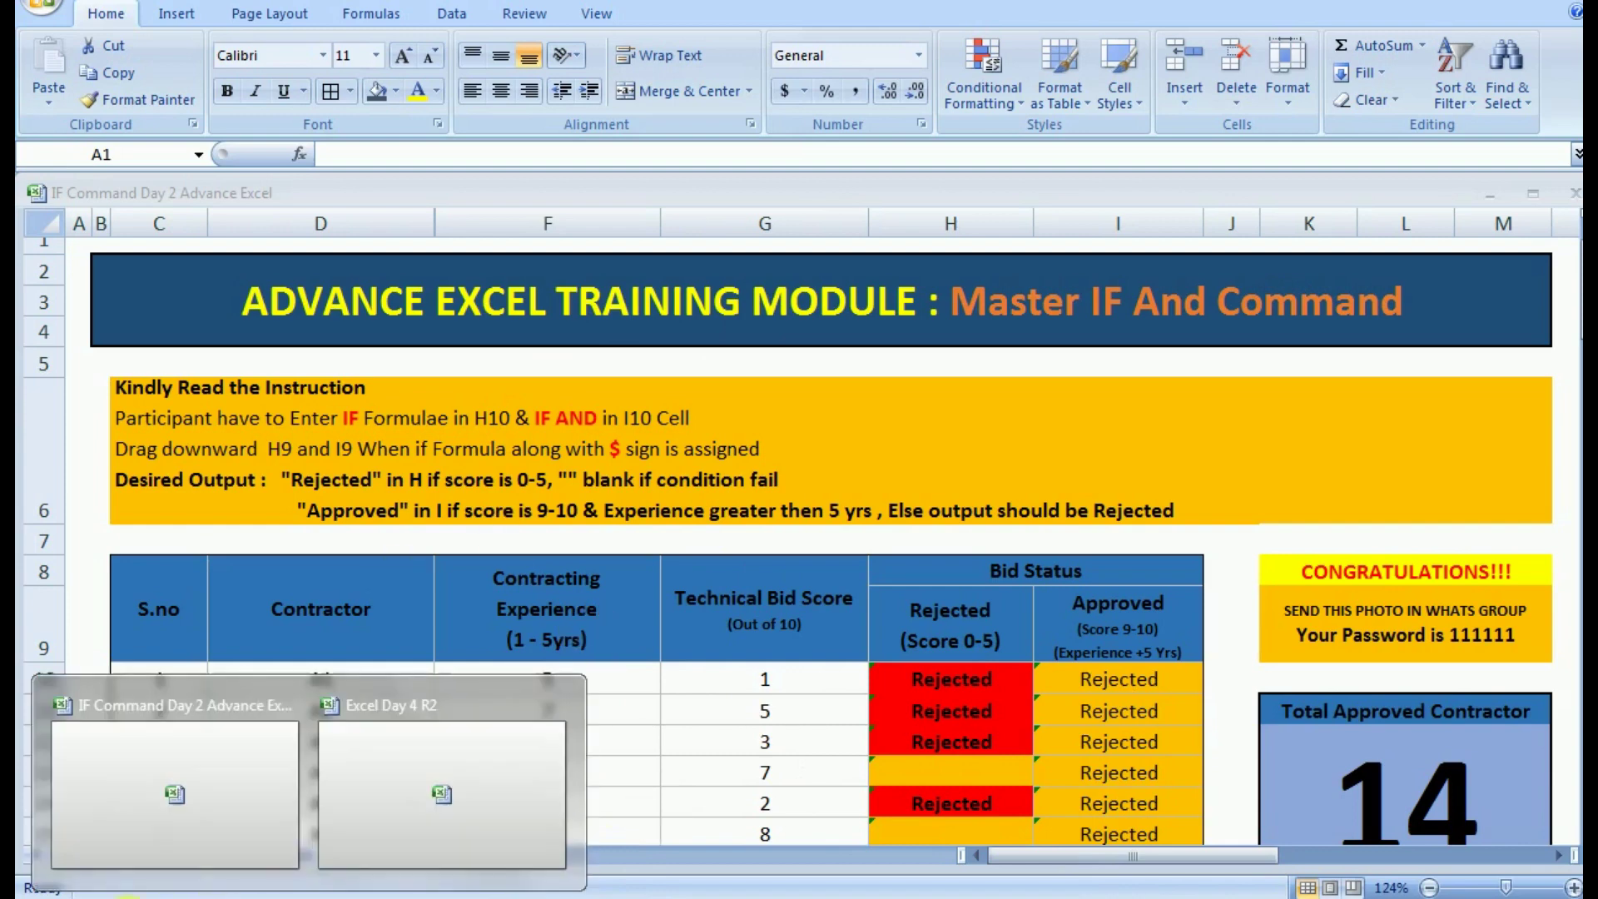
click(391, 789)
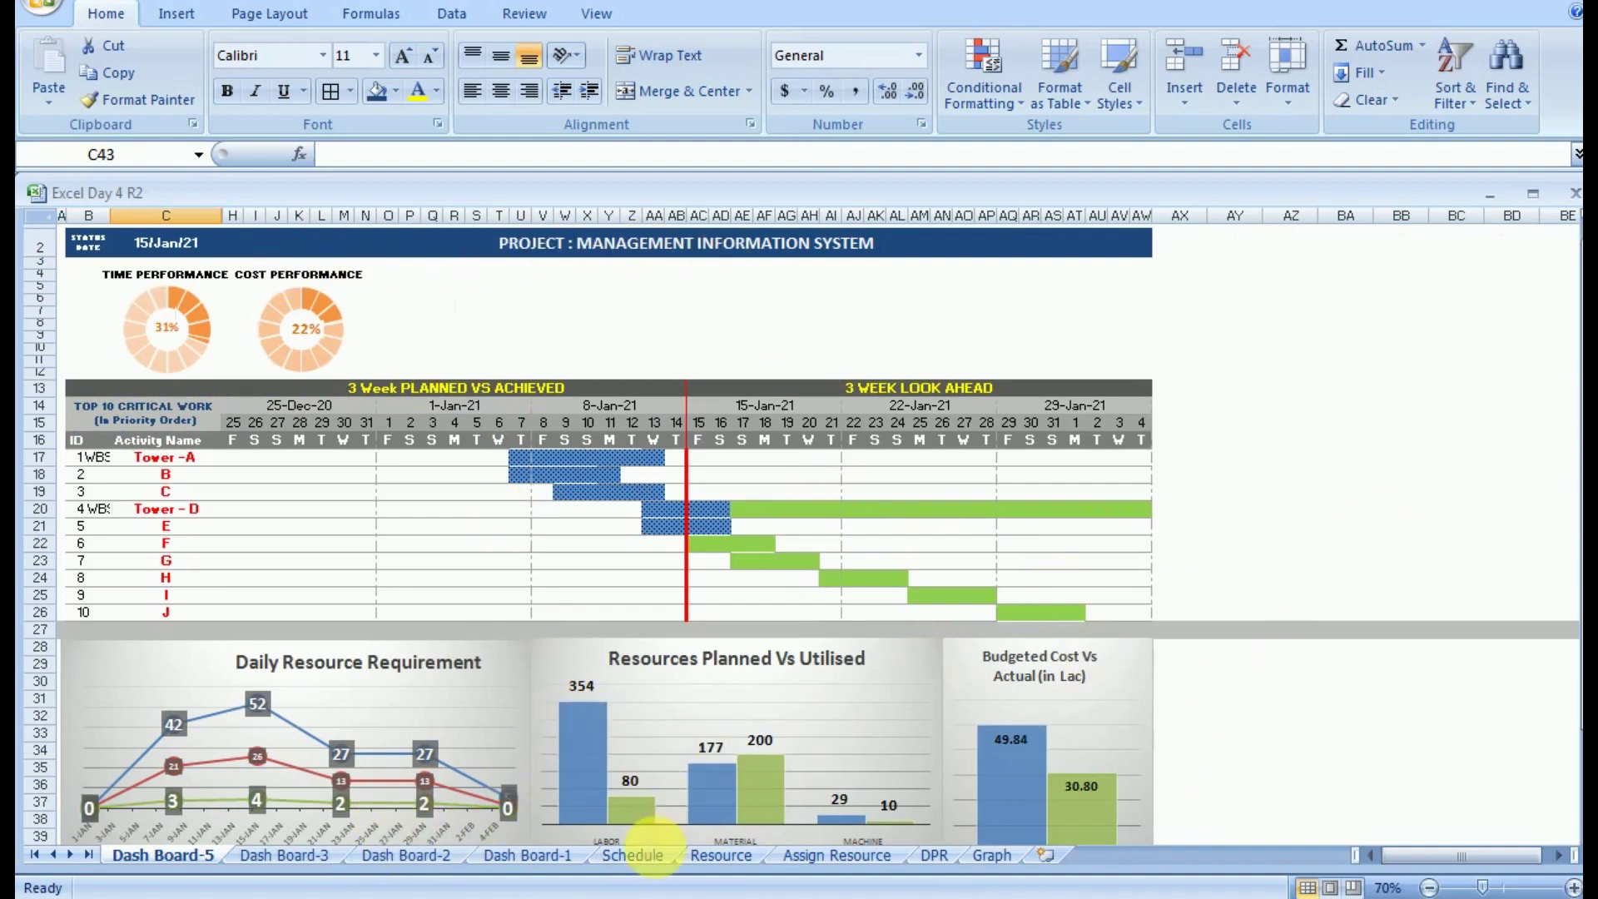
click(634, 855)
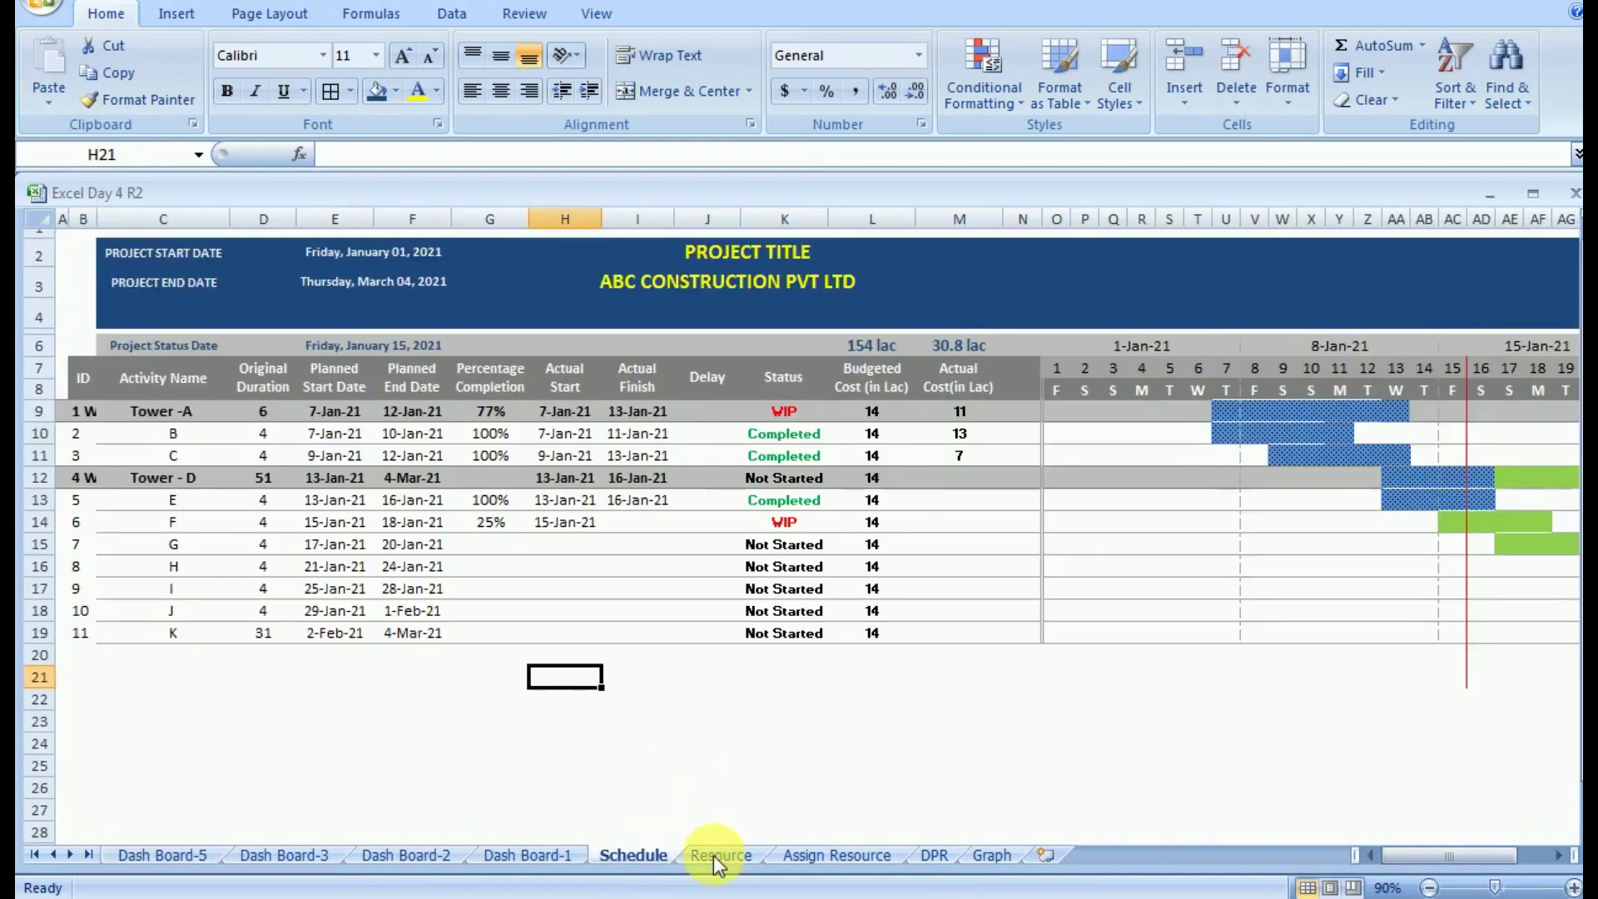
click(730, 857)
click(809, 857)
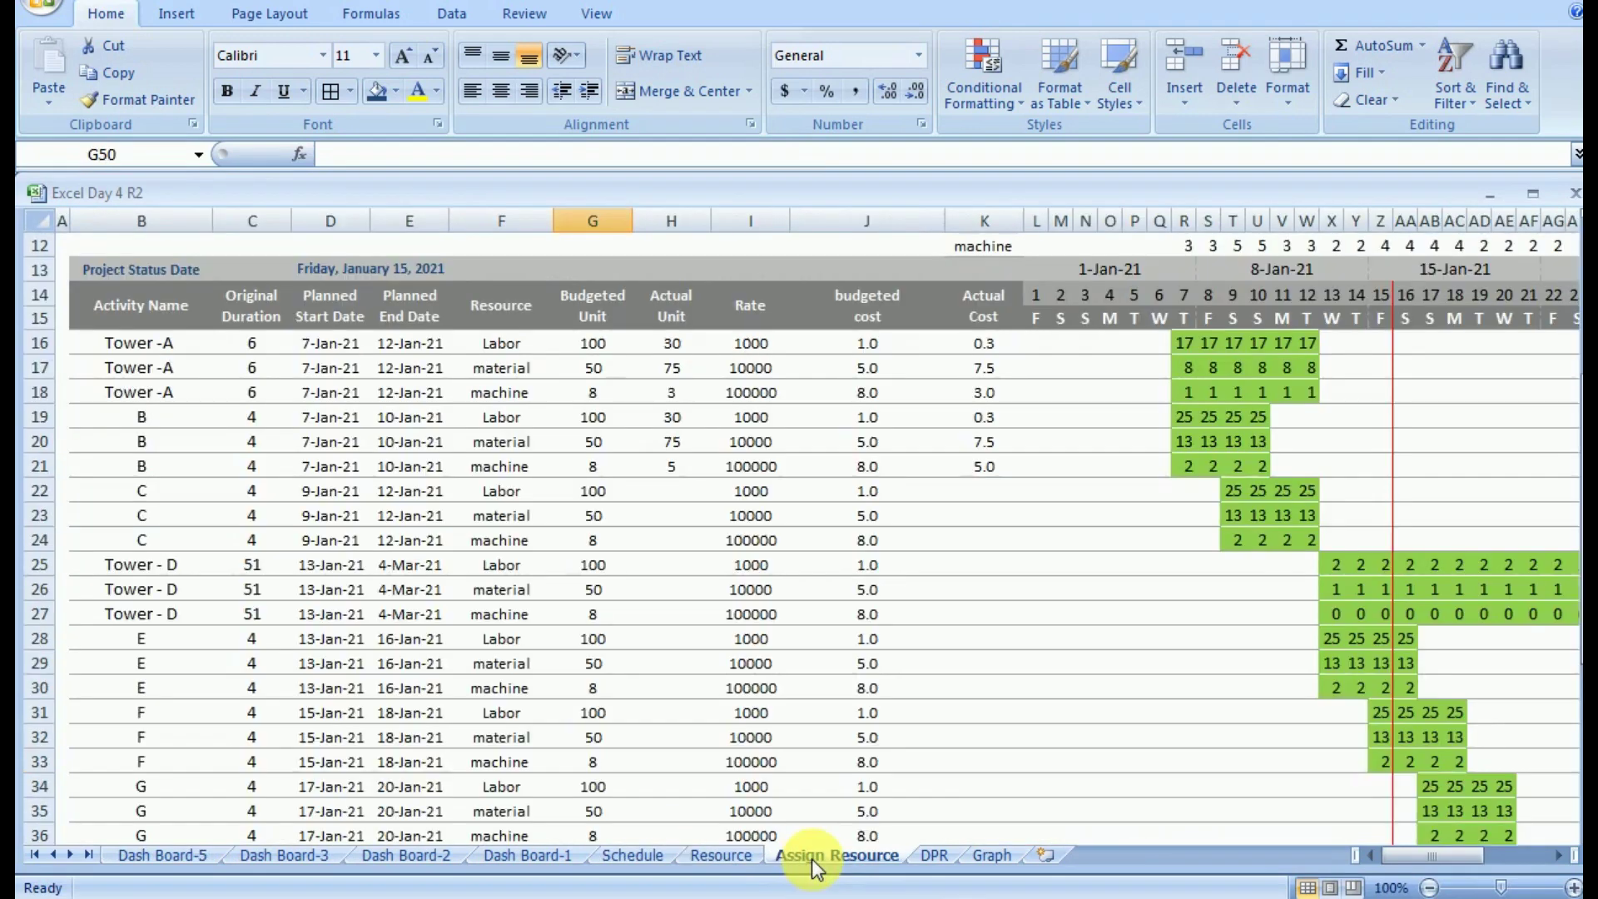
- Inspect the resource loading formula in AL22 and the weekday row of the resource table
mouse_move(1395, 855)
mouse_down()
mouse_move(1428, 856)
mouse_move(1414, 858)
mouse_up()
click(1098, 499)
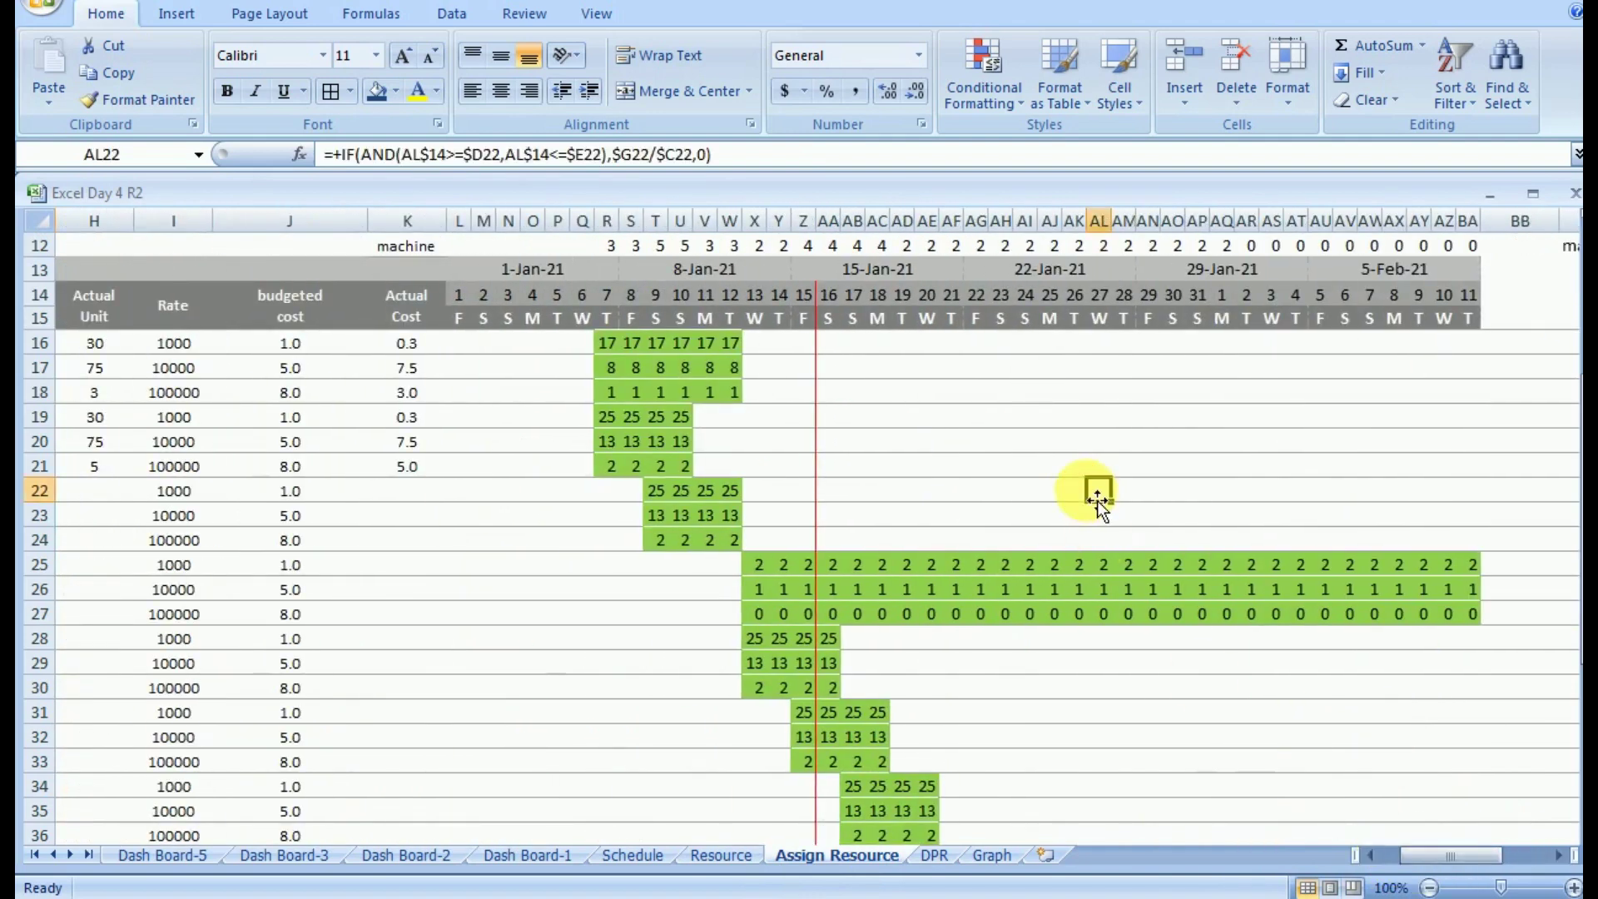
scroll(1087, 495, up, 10)
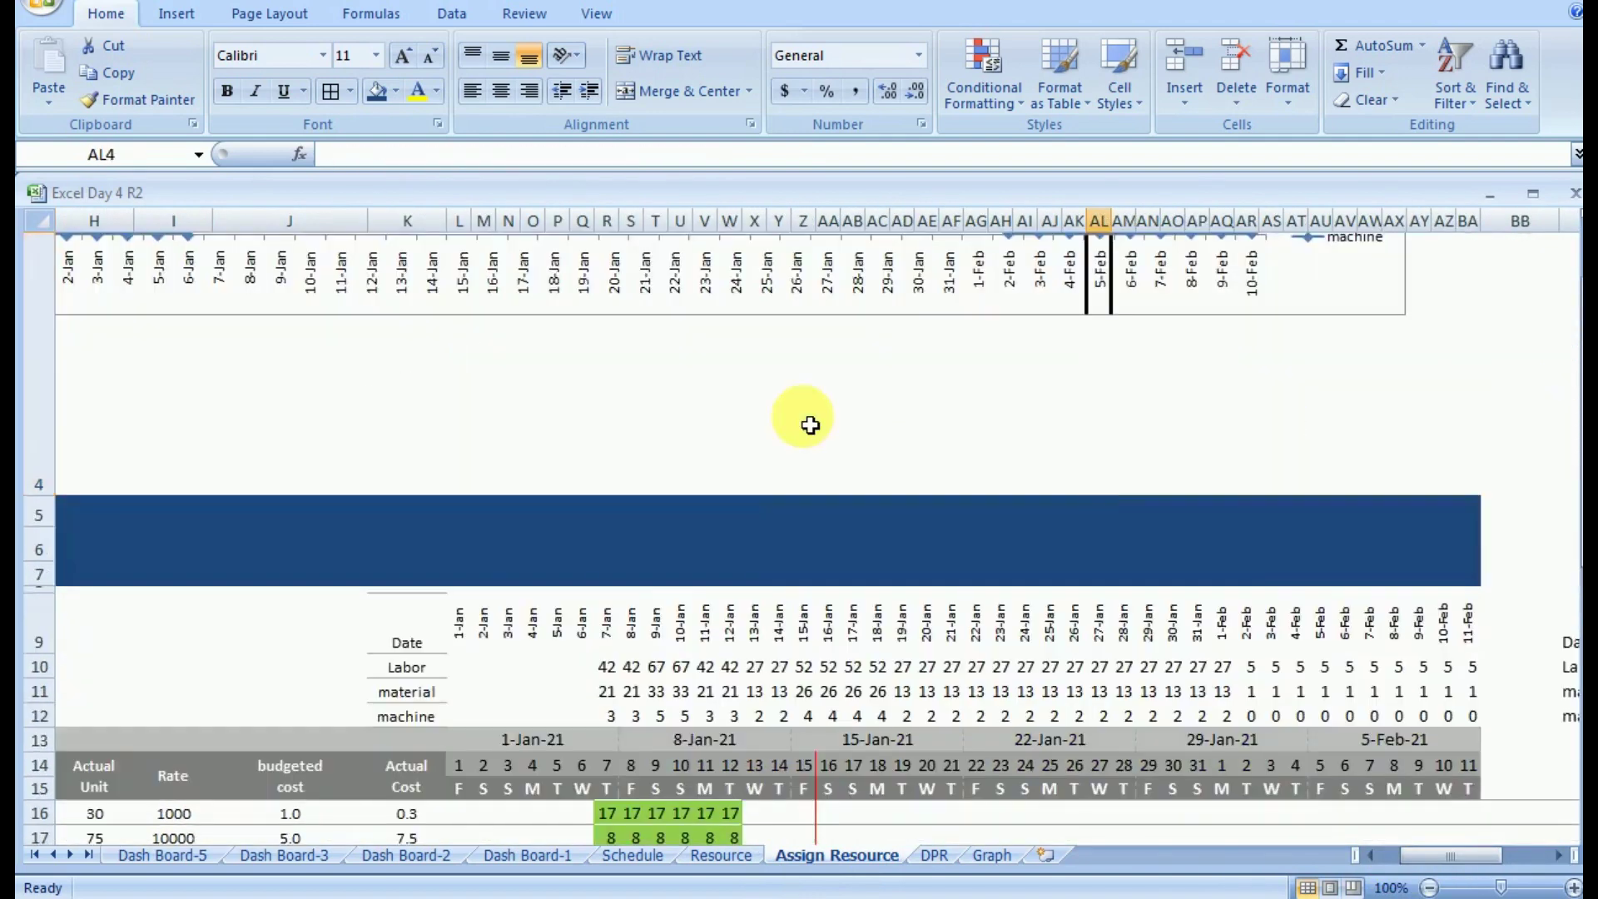
key(Down)
key(Down)
key(Down)
key(Down)
key(Down)
key(Down)
key(Down)
key(Down)
key(Down)
key(Down)
key(Down)
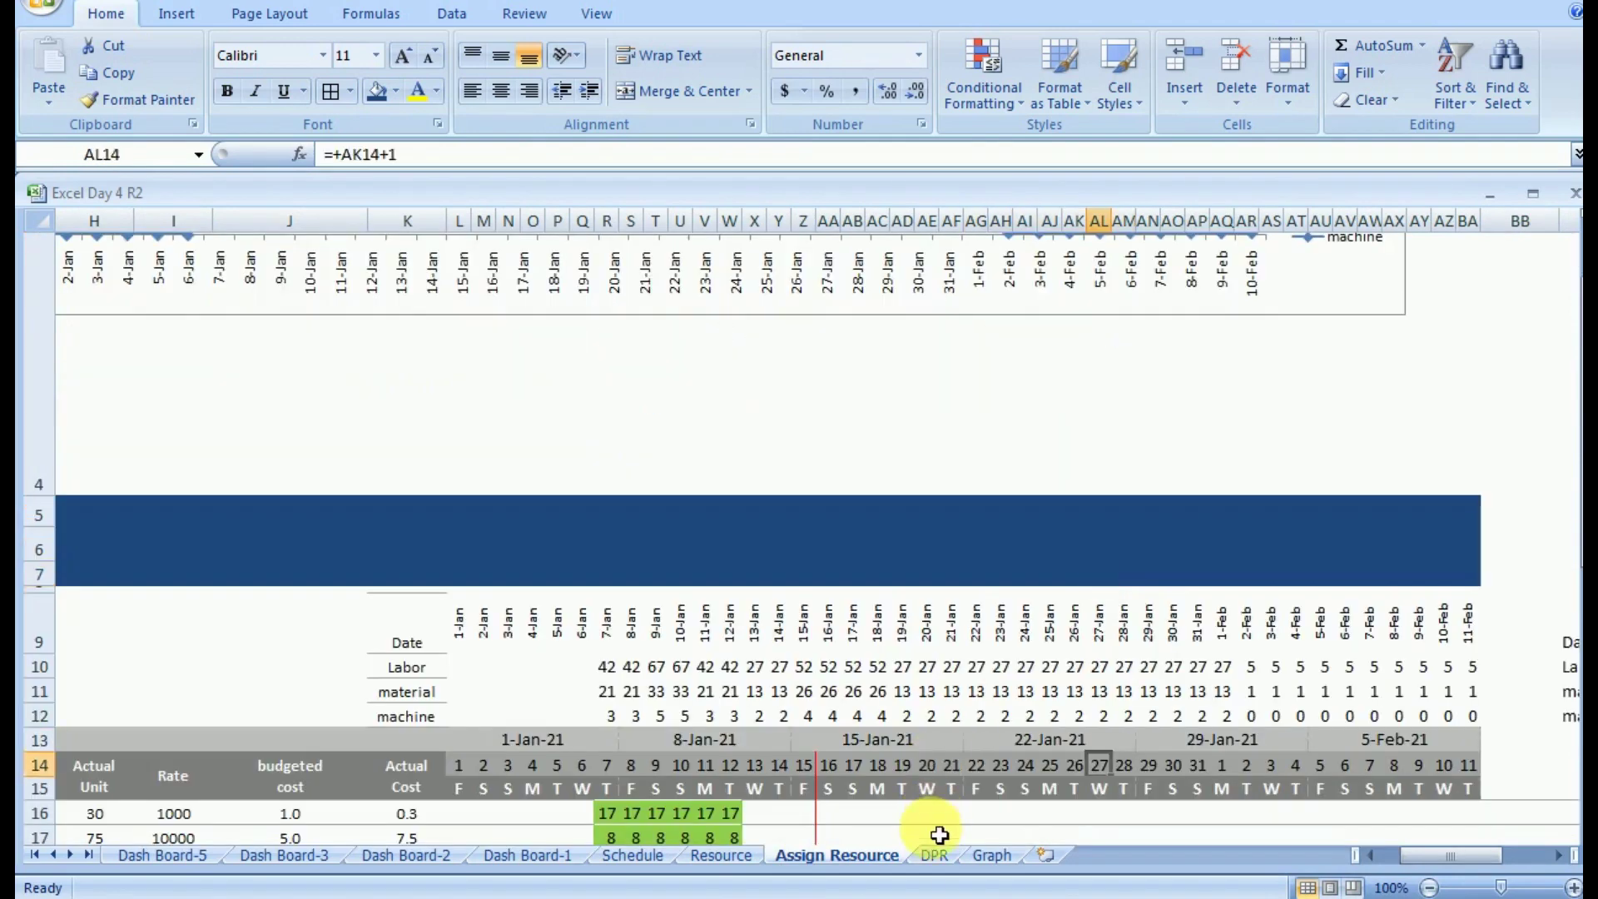
key(Down)
- Flip between the DPR sheet and Dash Board-5, ending at the top-left of the dashboard
click(936, 857)
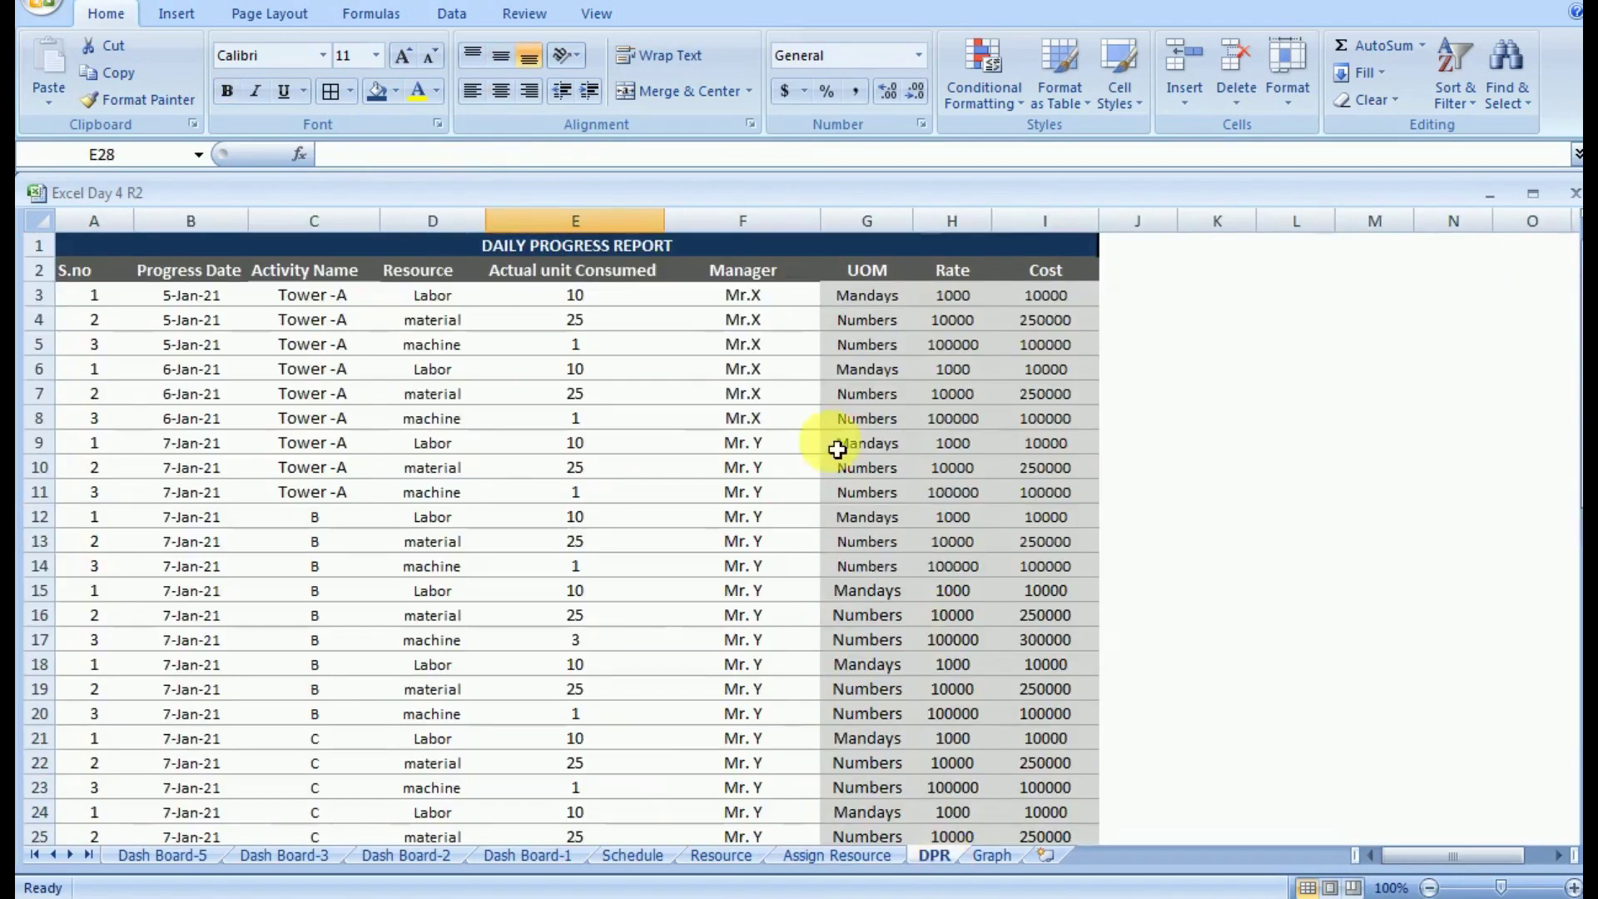
click(192, 855)
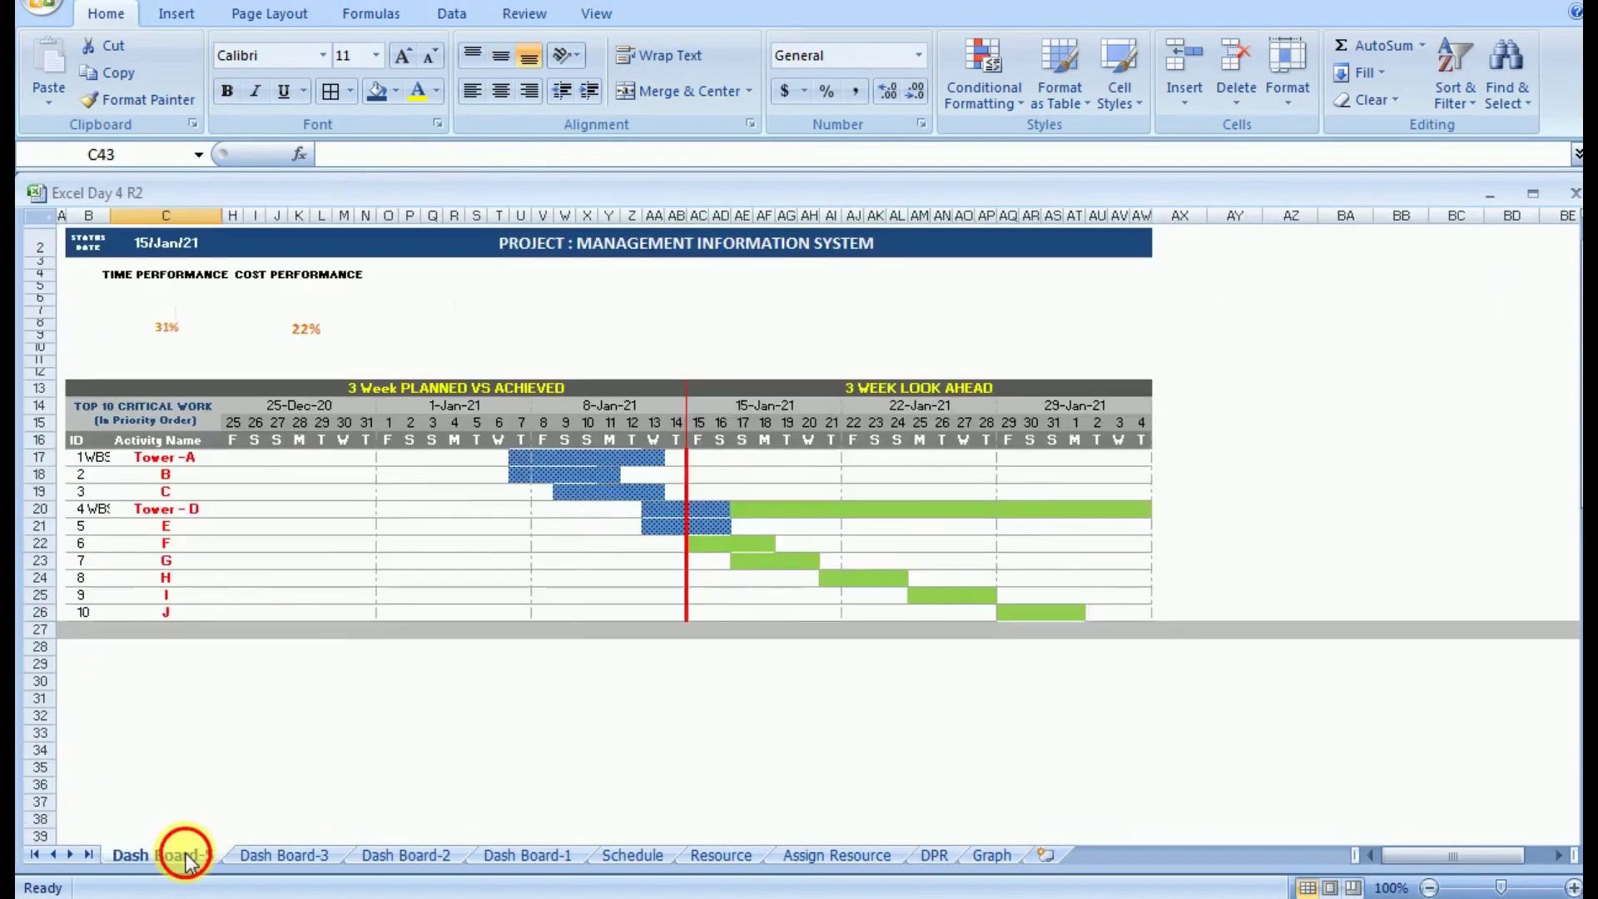
scroll(505, 534, down, 2)
key(Left)
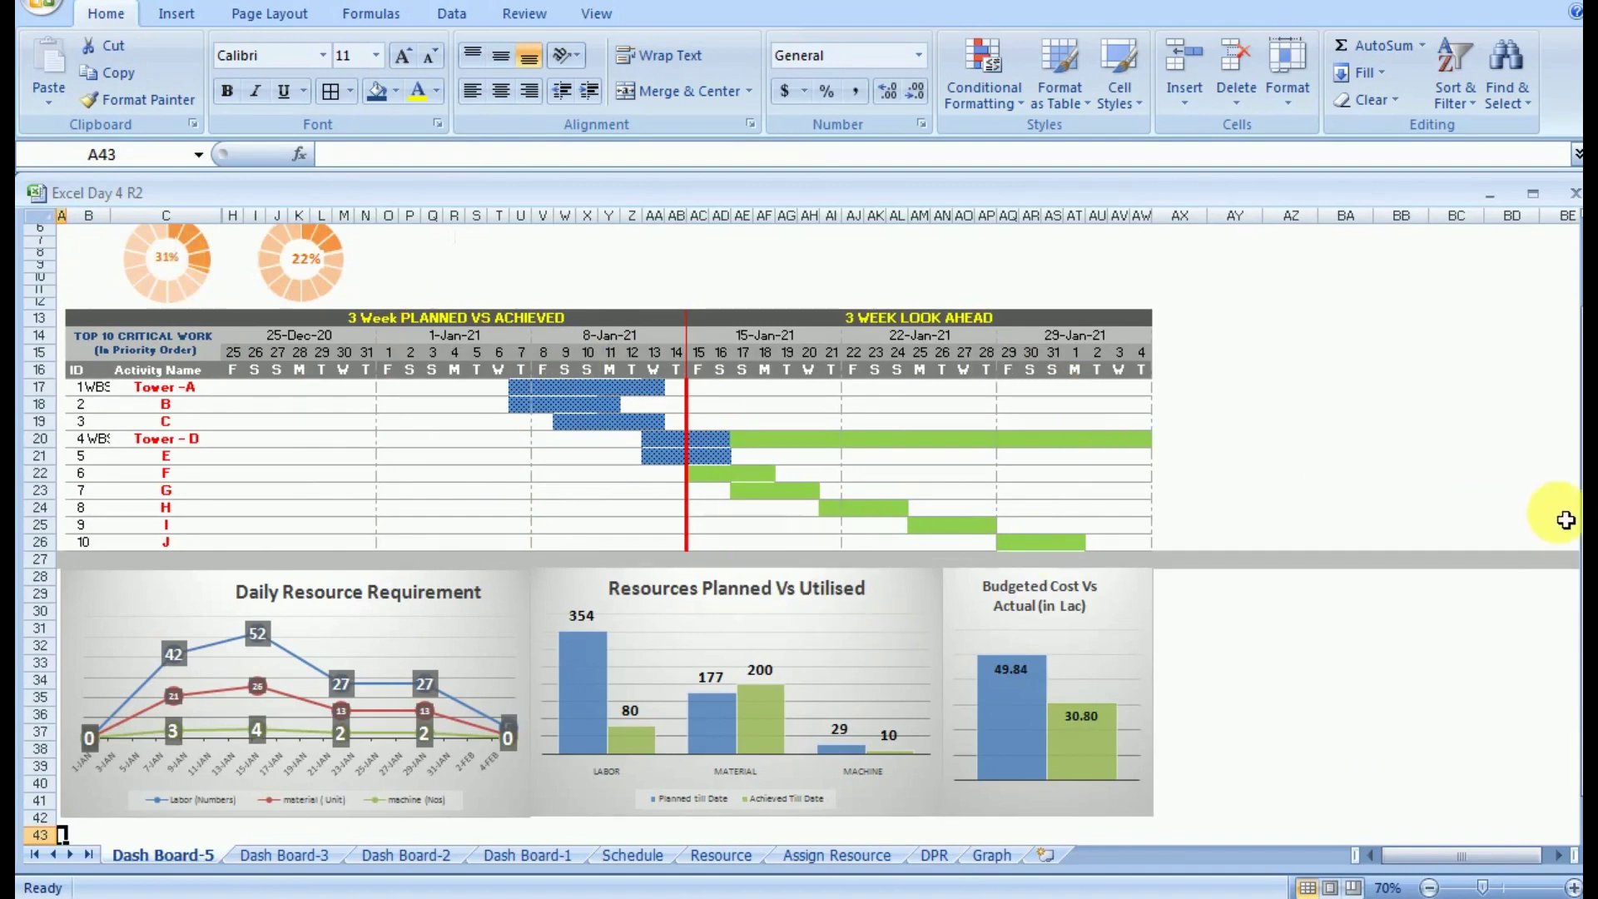
click(934, 856)
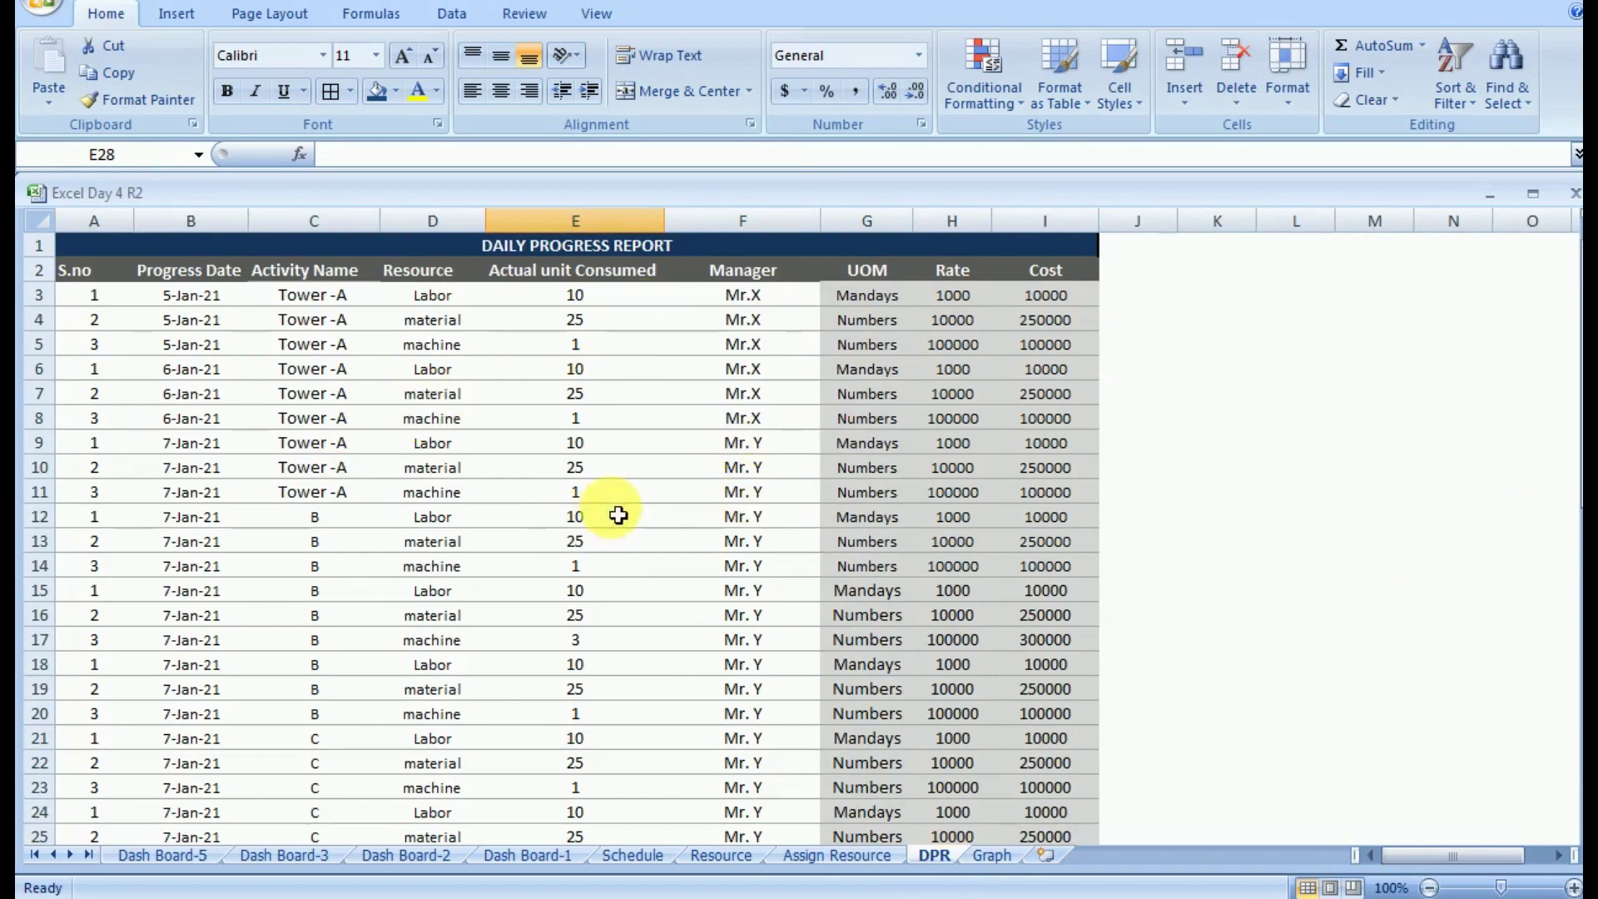
click(166, 856)
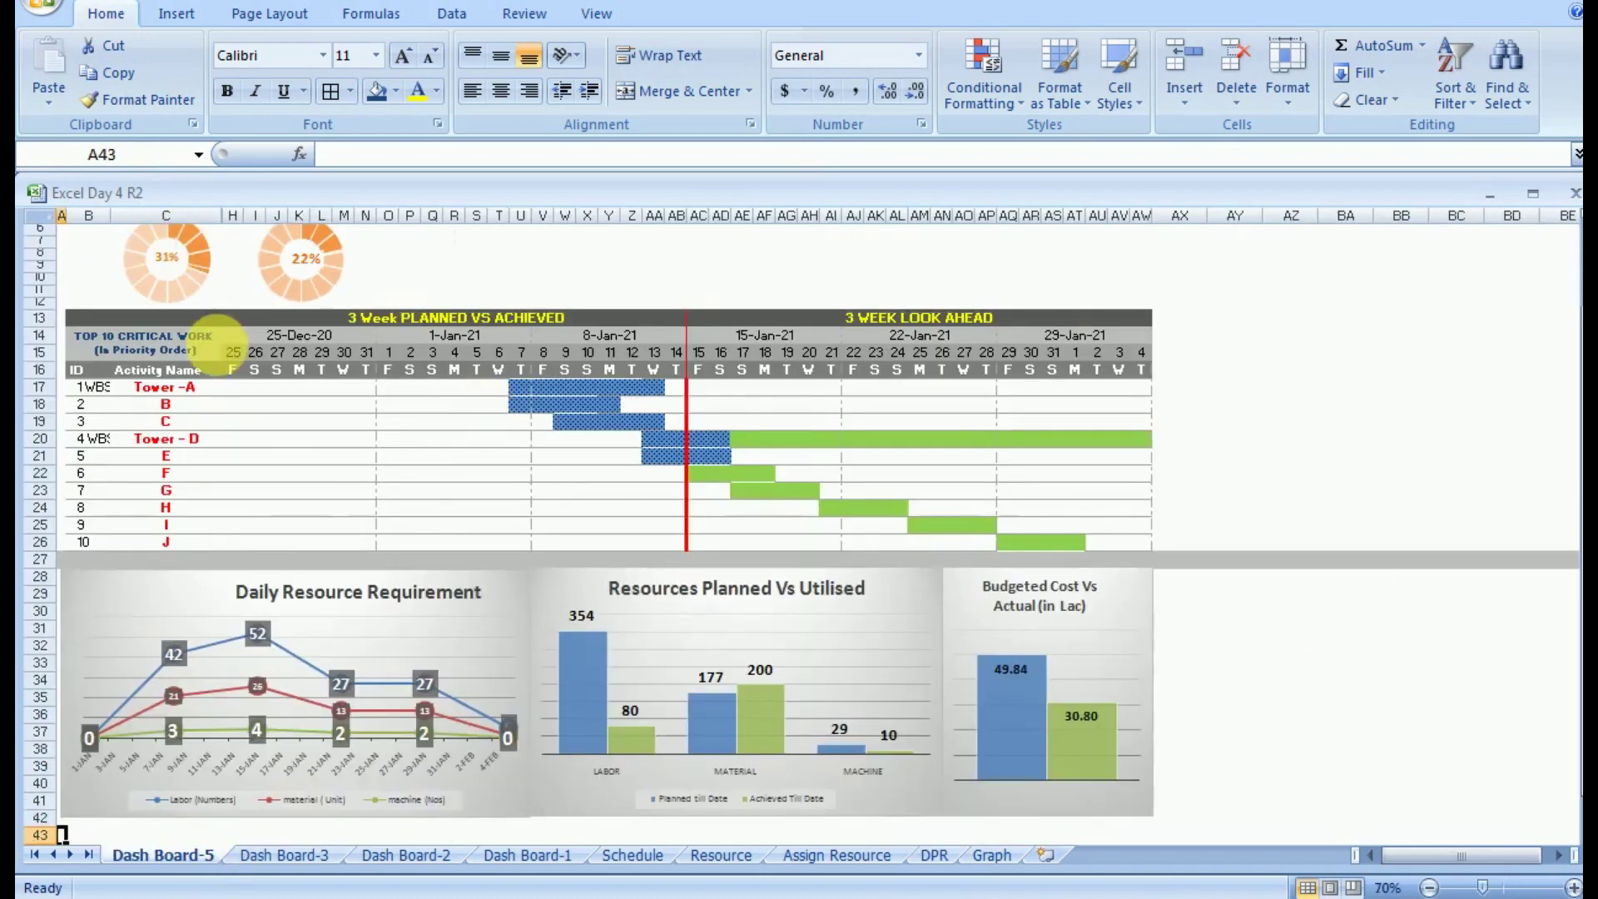
key(Up)
key(Up)
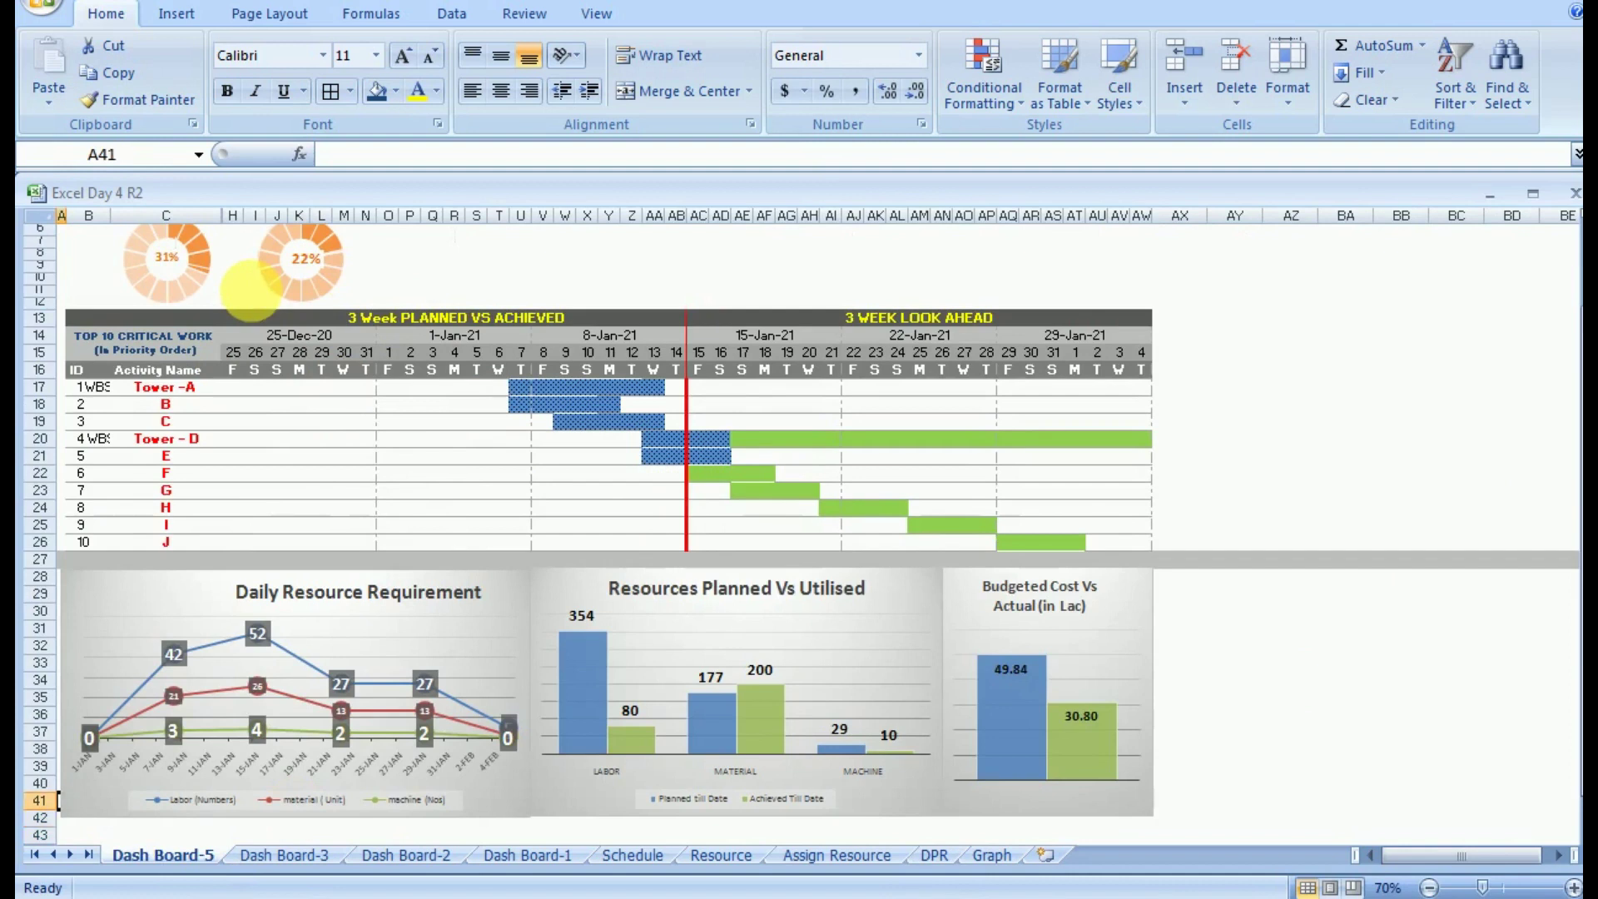
key(ctrl+Home)
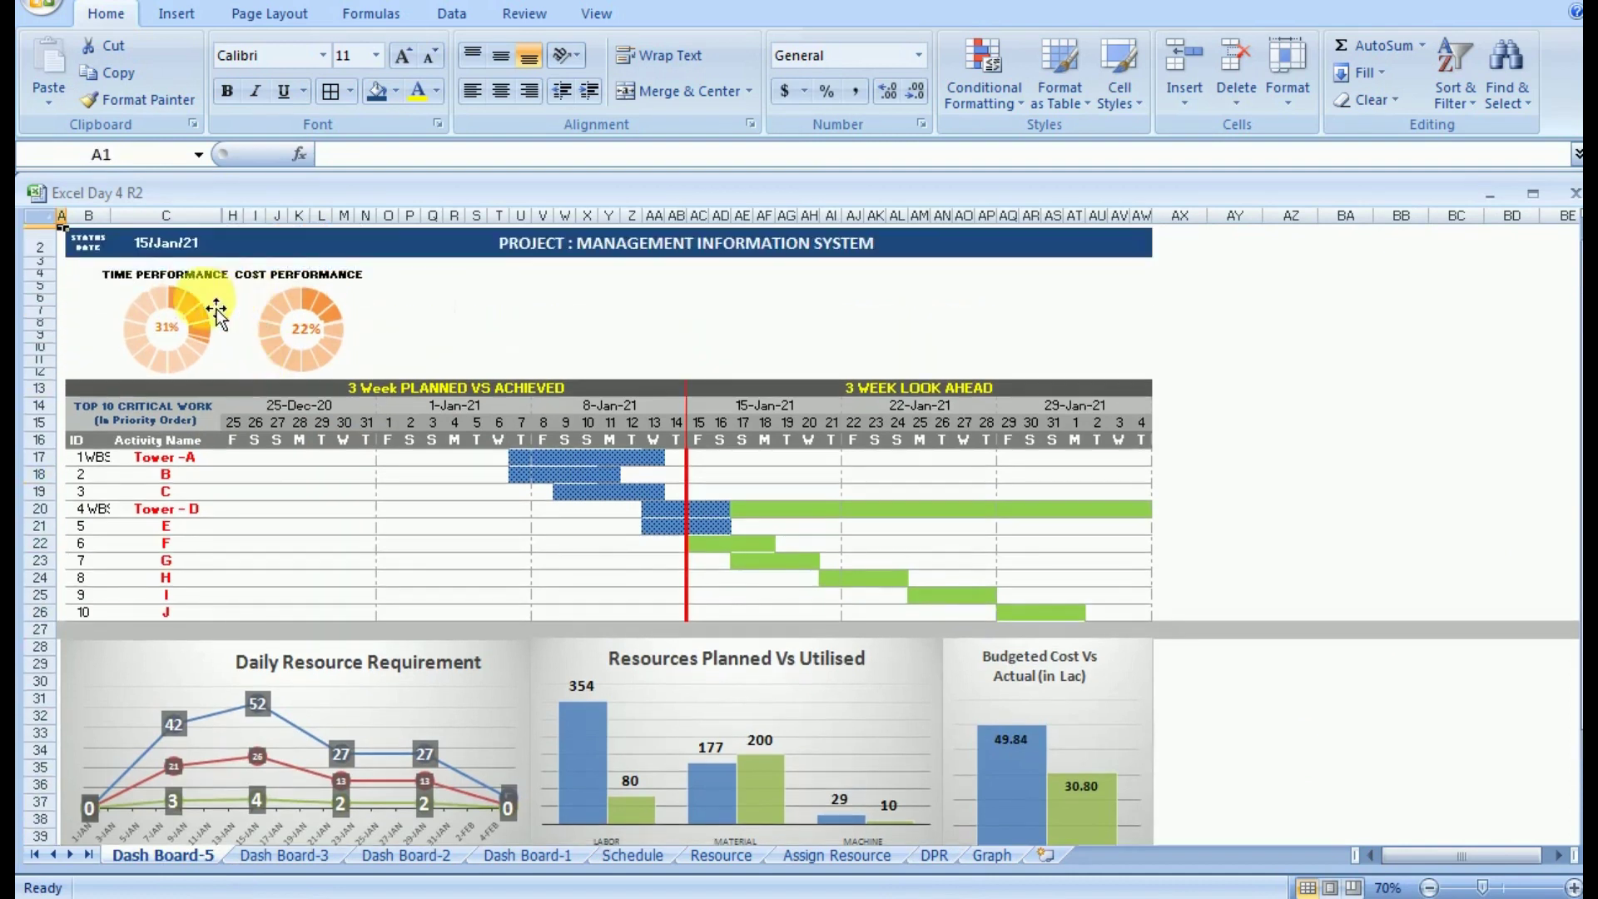